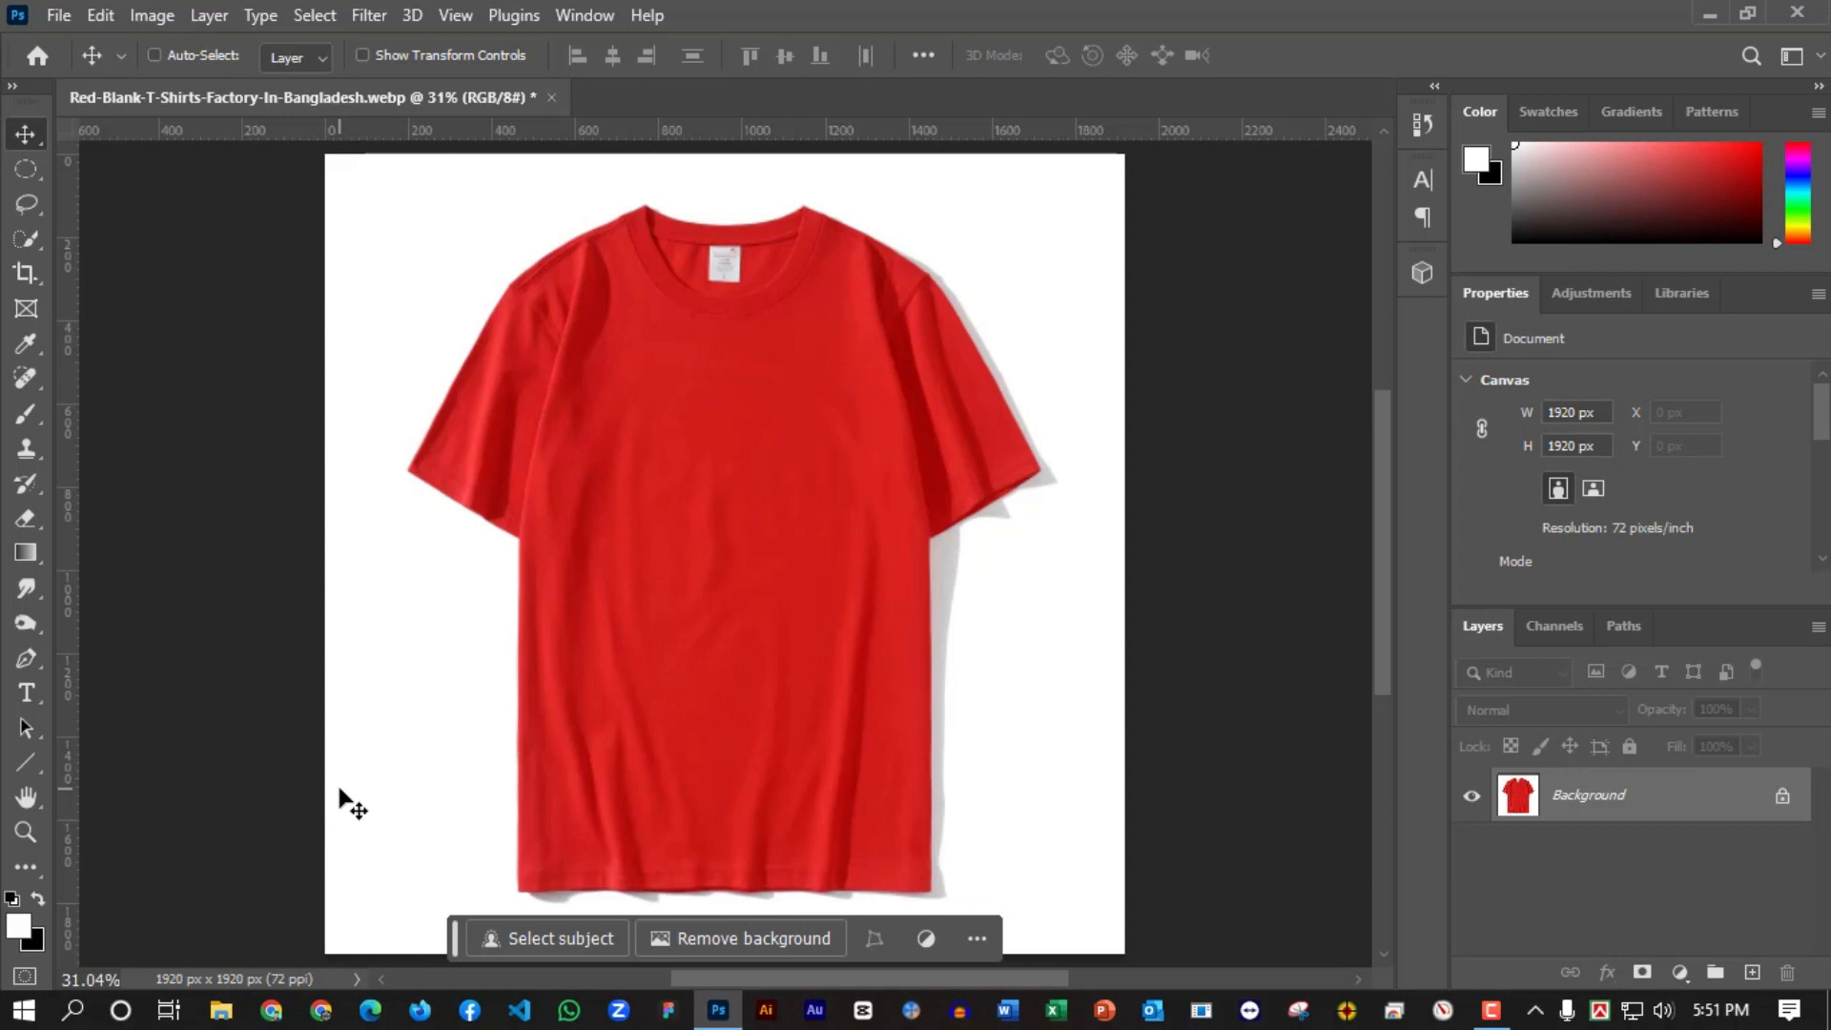
Select the T-shirt as the subject and subtract the grey shadow around the right sleeve from the selection with the Quick Selection tool.
left_click(569, 938)
scroll(892, 582, "up", 7)
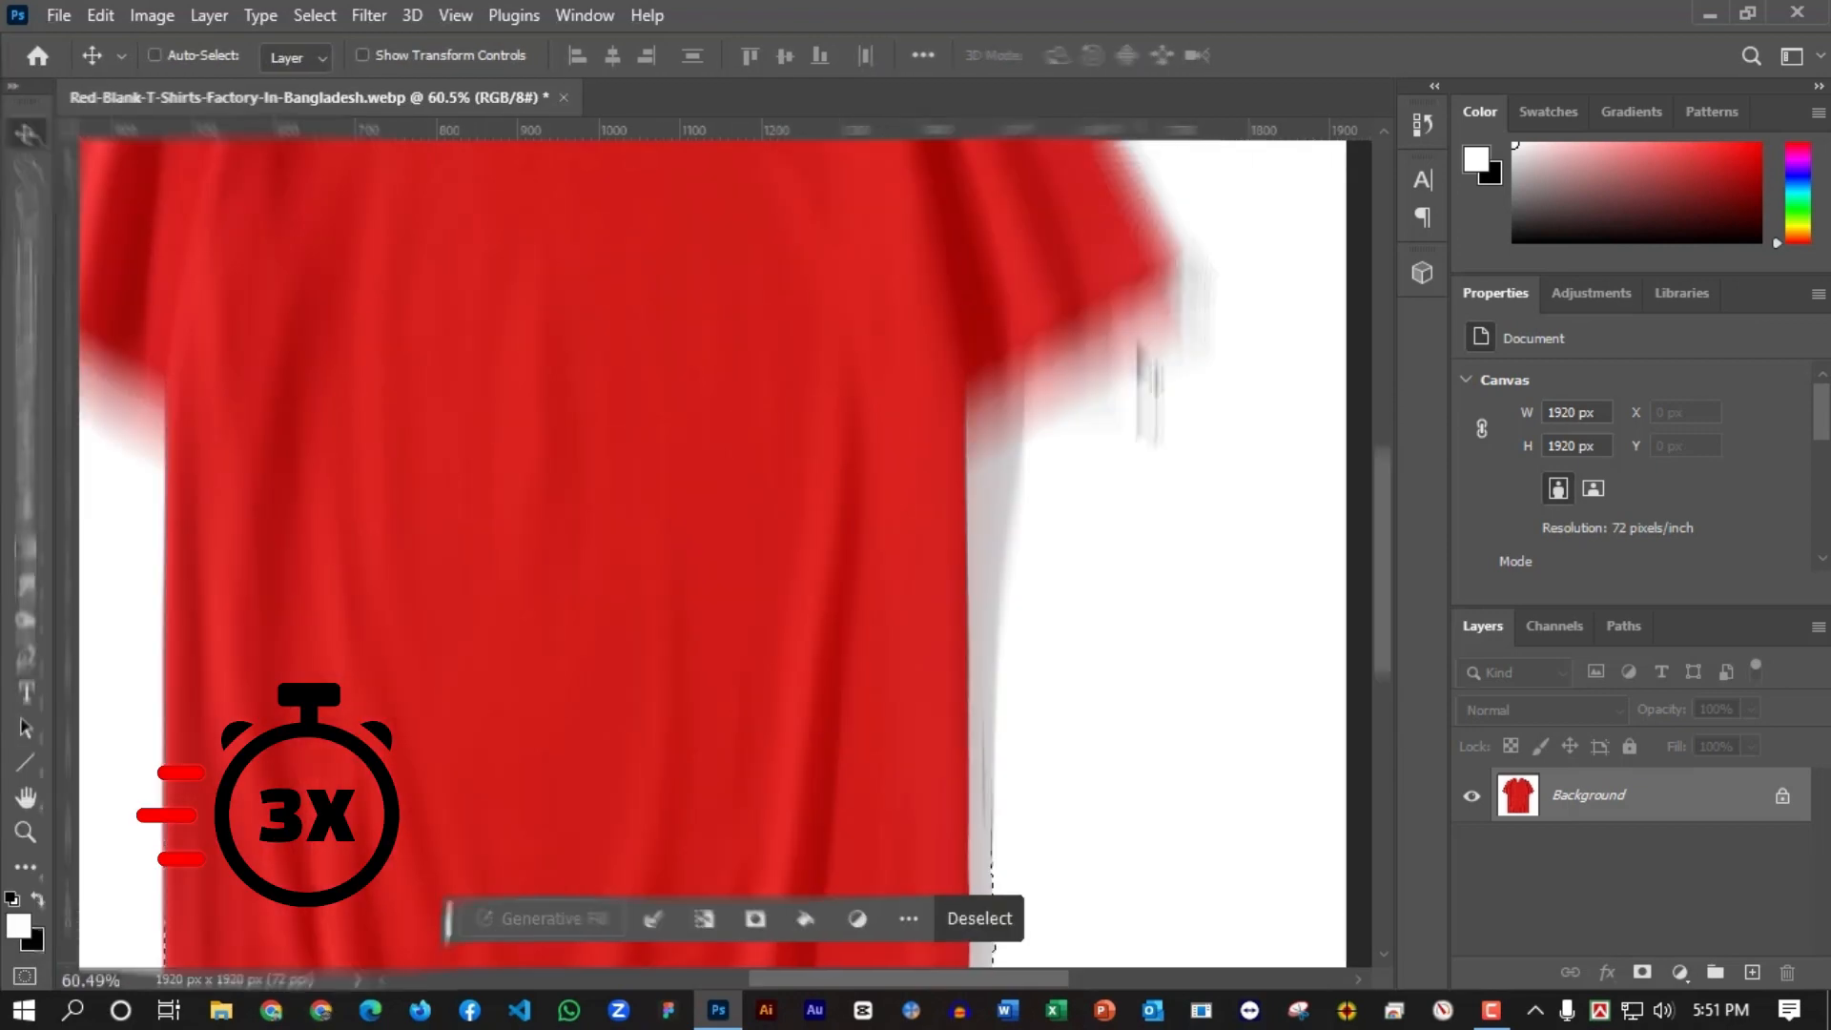
scroll(1149, 381, "up", 15)
key("w")
key("alt+w")
left_click(1145, 404, "alt")
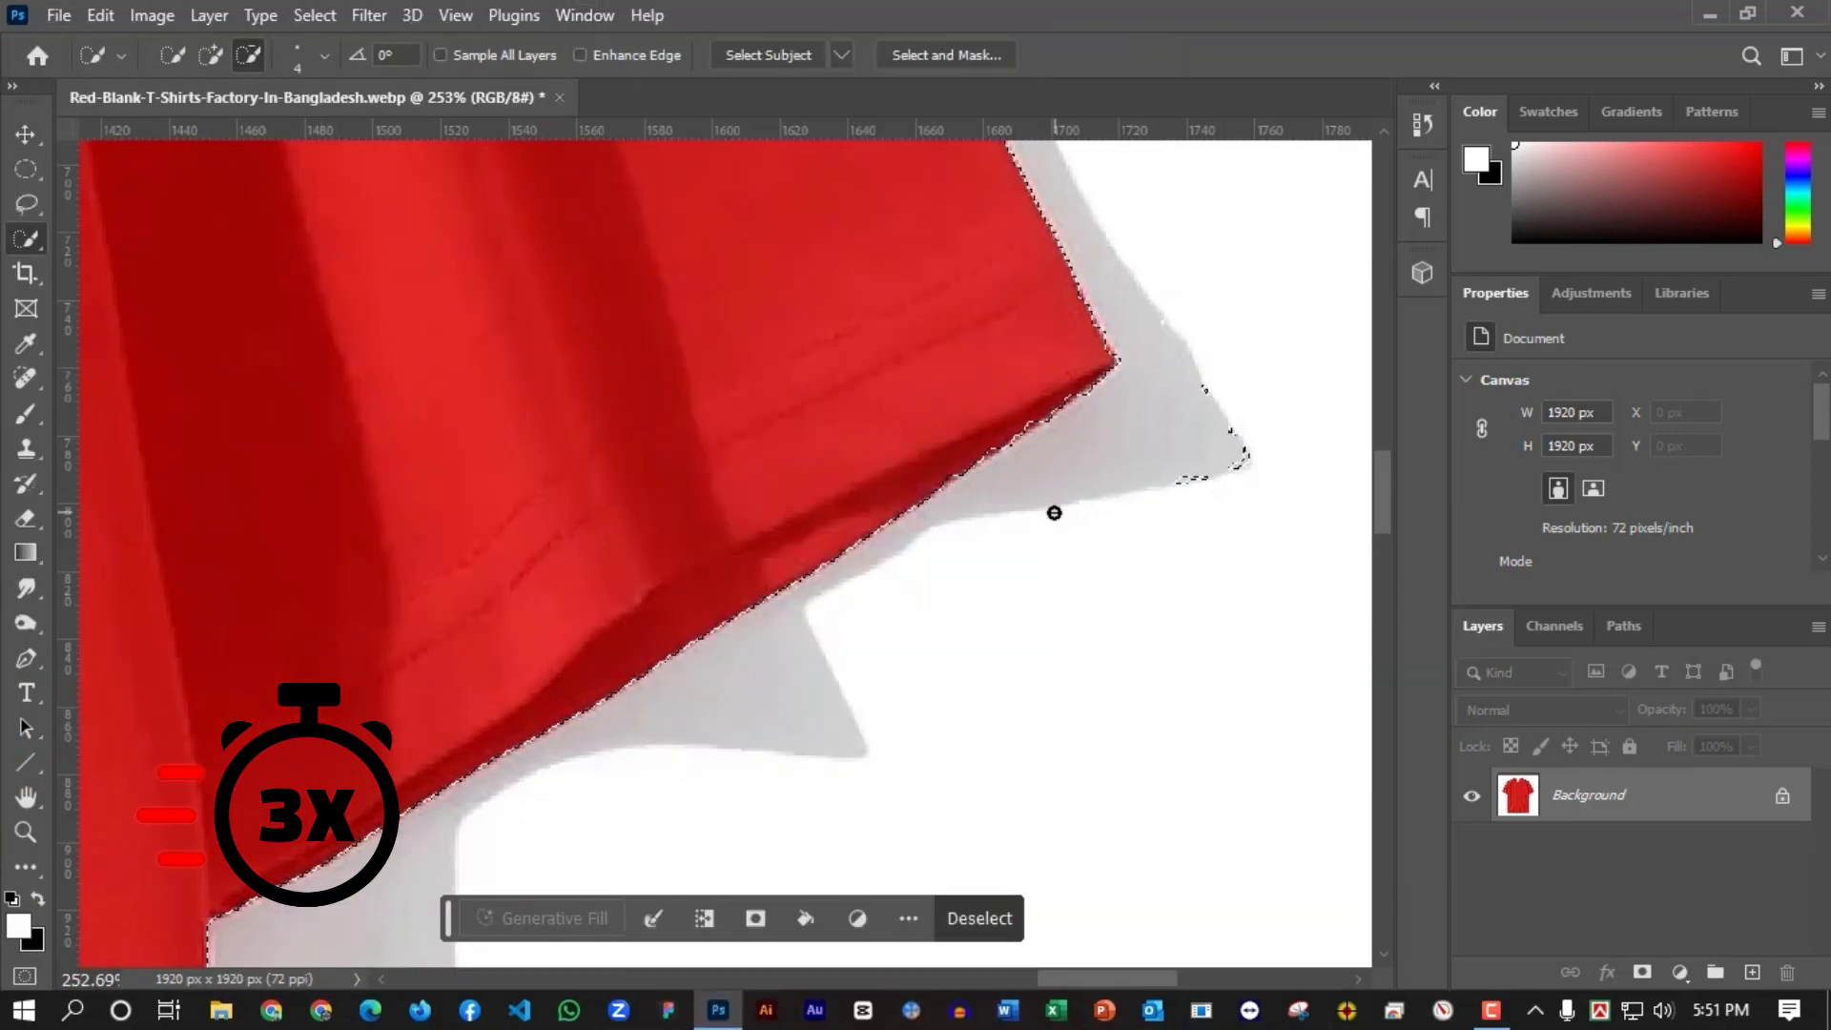
scroll(1053, 513, "down", 5)
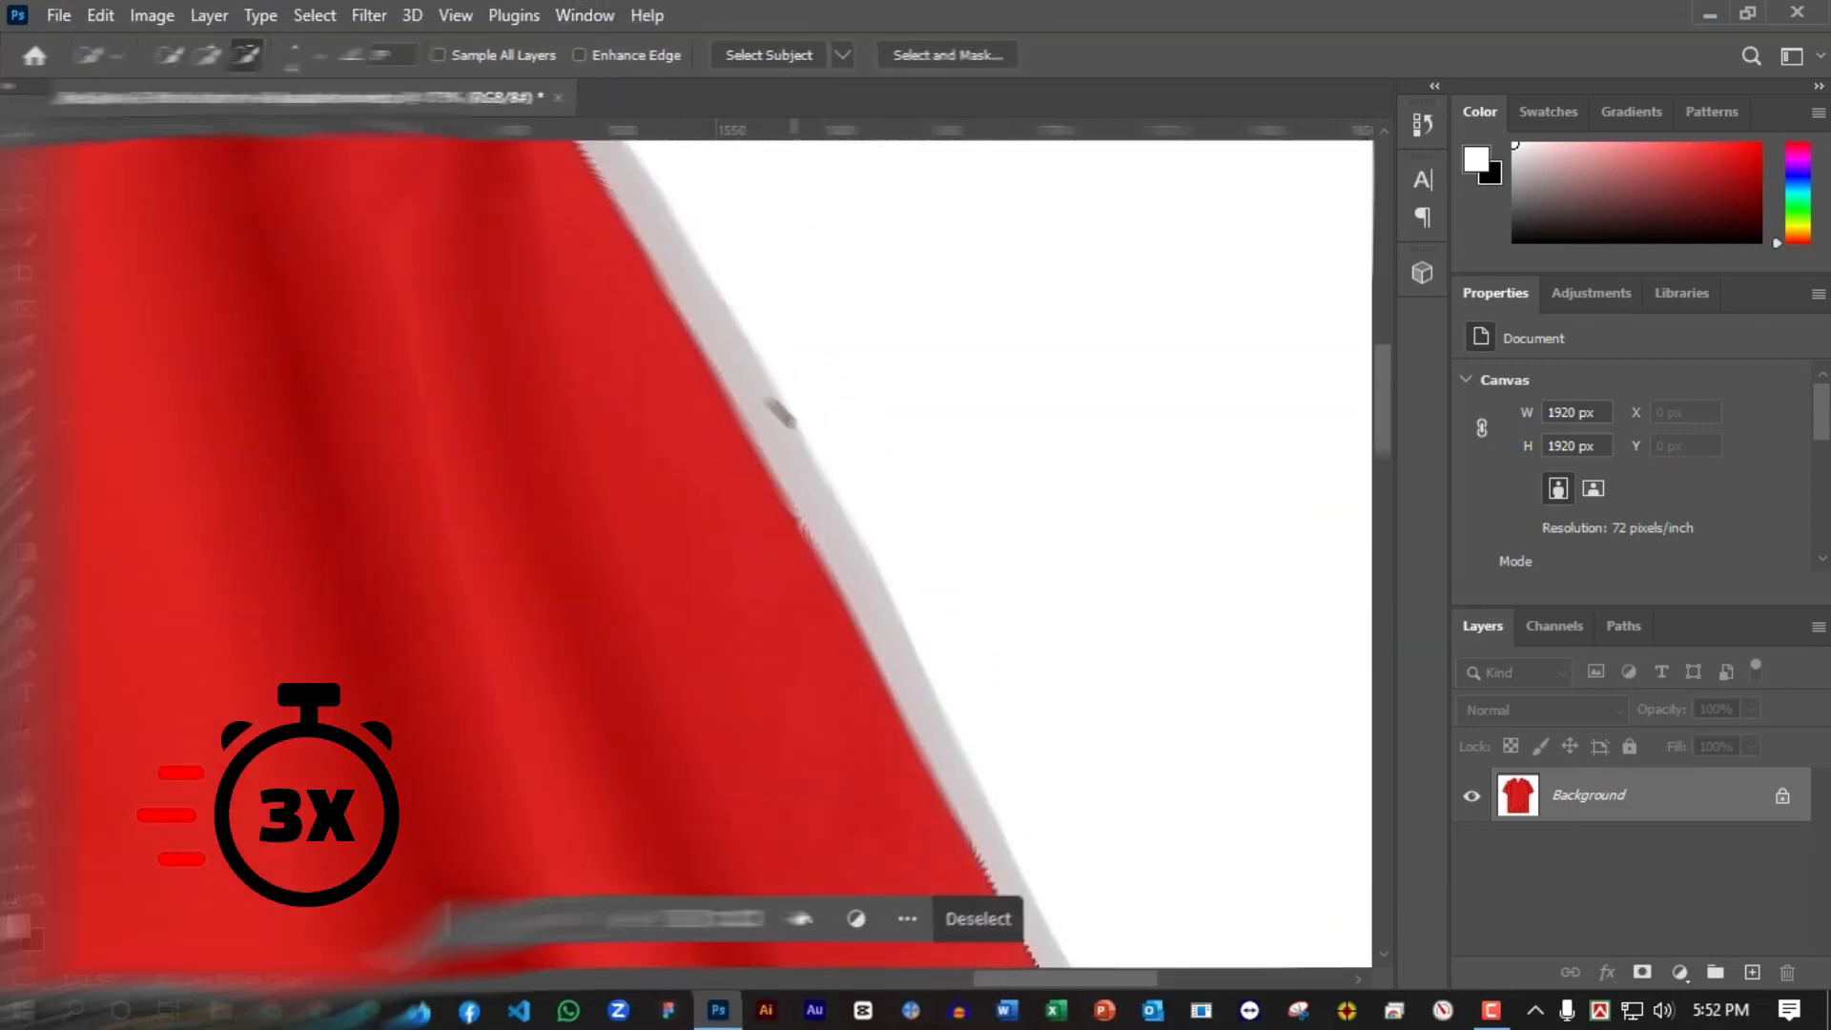
scroll(887, 576, "down", 6)
scroll(454, 752, "up", 5)
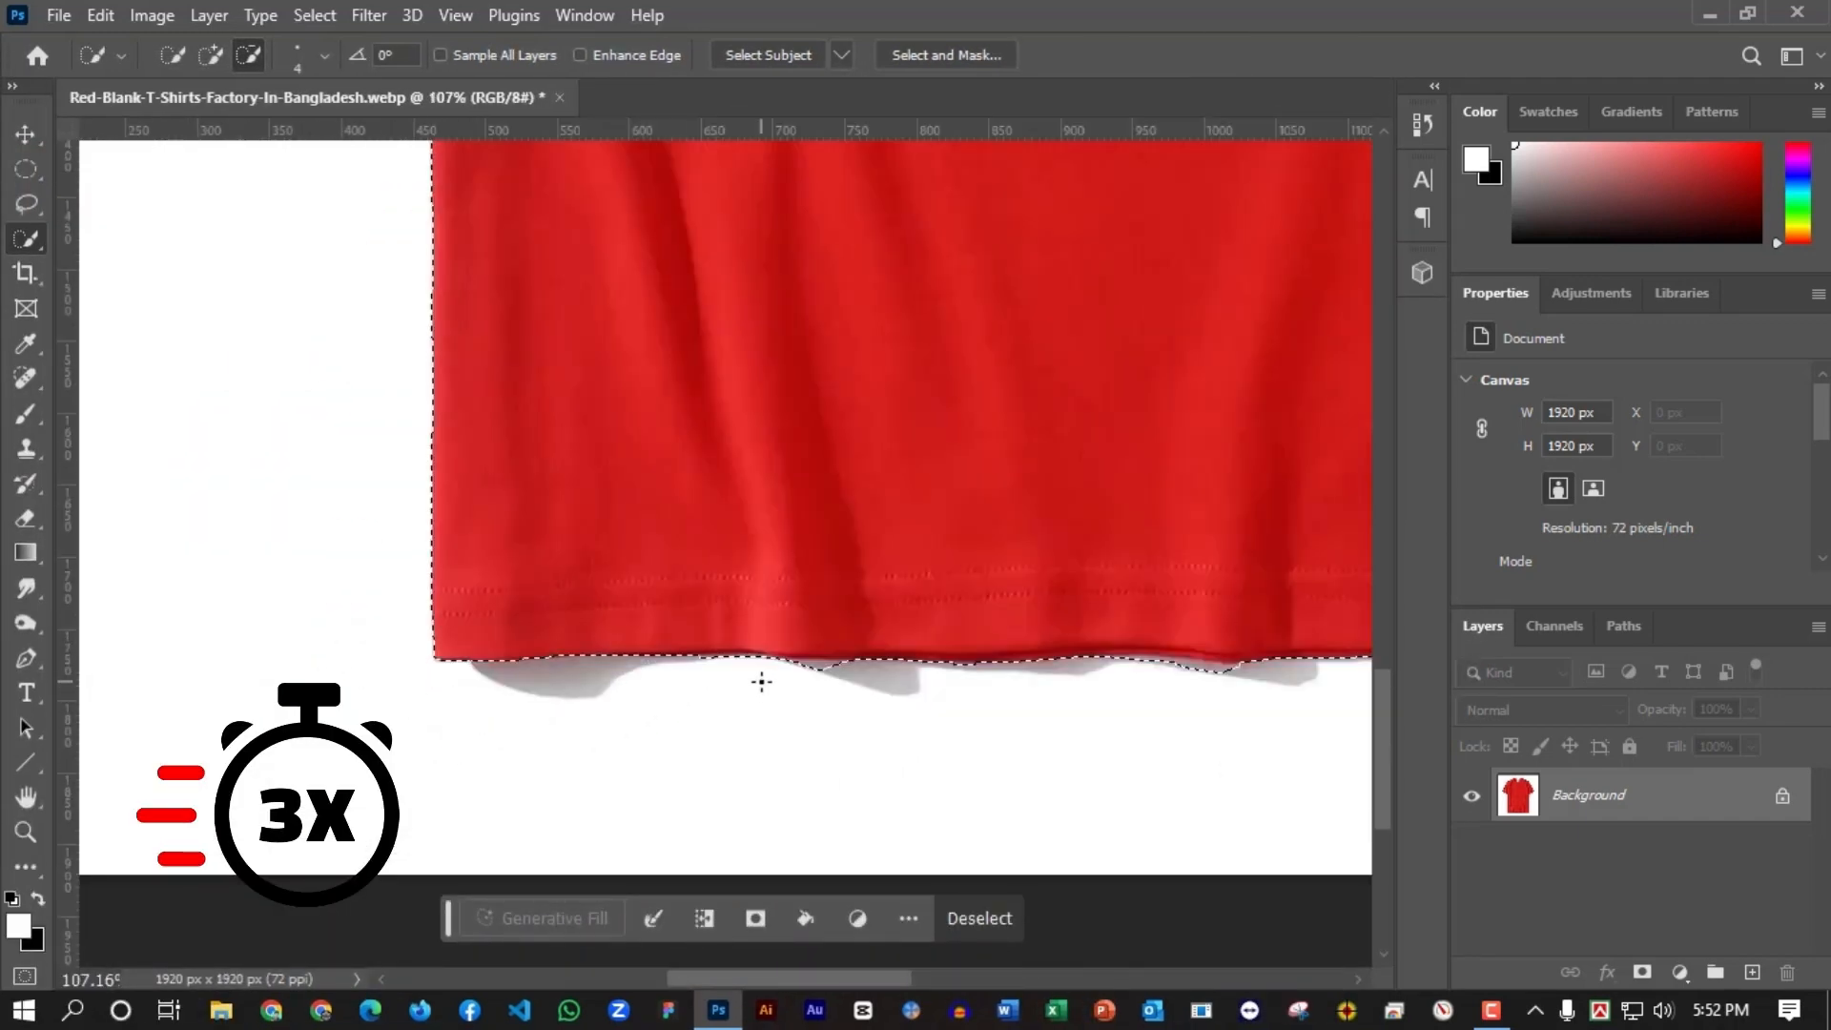
Subtract the grey shadows beneath the T-shirt's bottom hem from the selection with the Quick Selection tool.
left_click_drag(1042, 687, 178, 405)
key("v")
mouse_move(299, 401)
left_mouse_down()
mouse_move(359, 400)
mouse_move(292, 389)
left_mouse_up()
key("ctrl+z")
key("w")
key("alt+w")
key("Escape")
left_click_drag(585, 392, 753, 386)
scroll(901, 483, "up", 3)
left_click_drag(780, 500, 1030, 499)
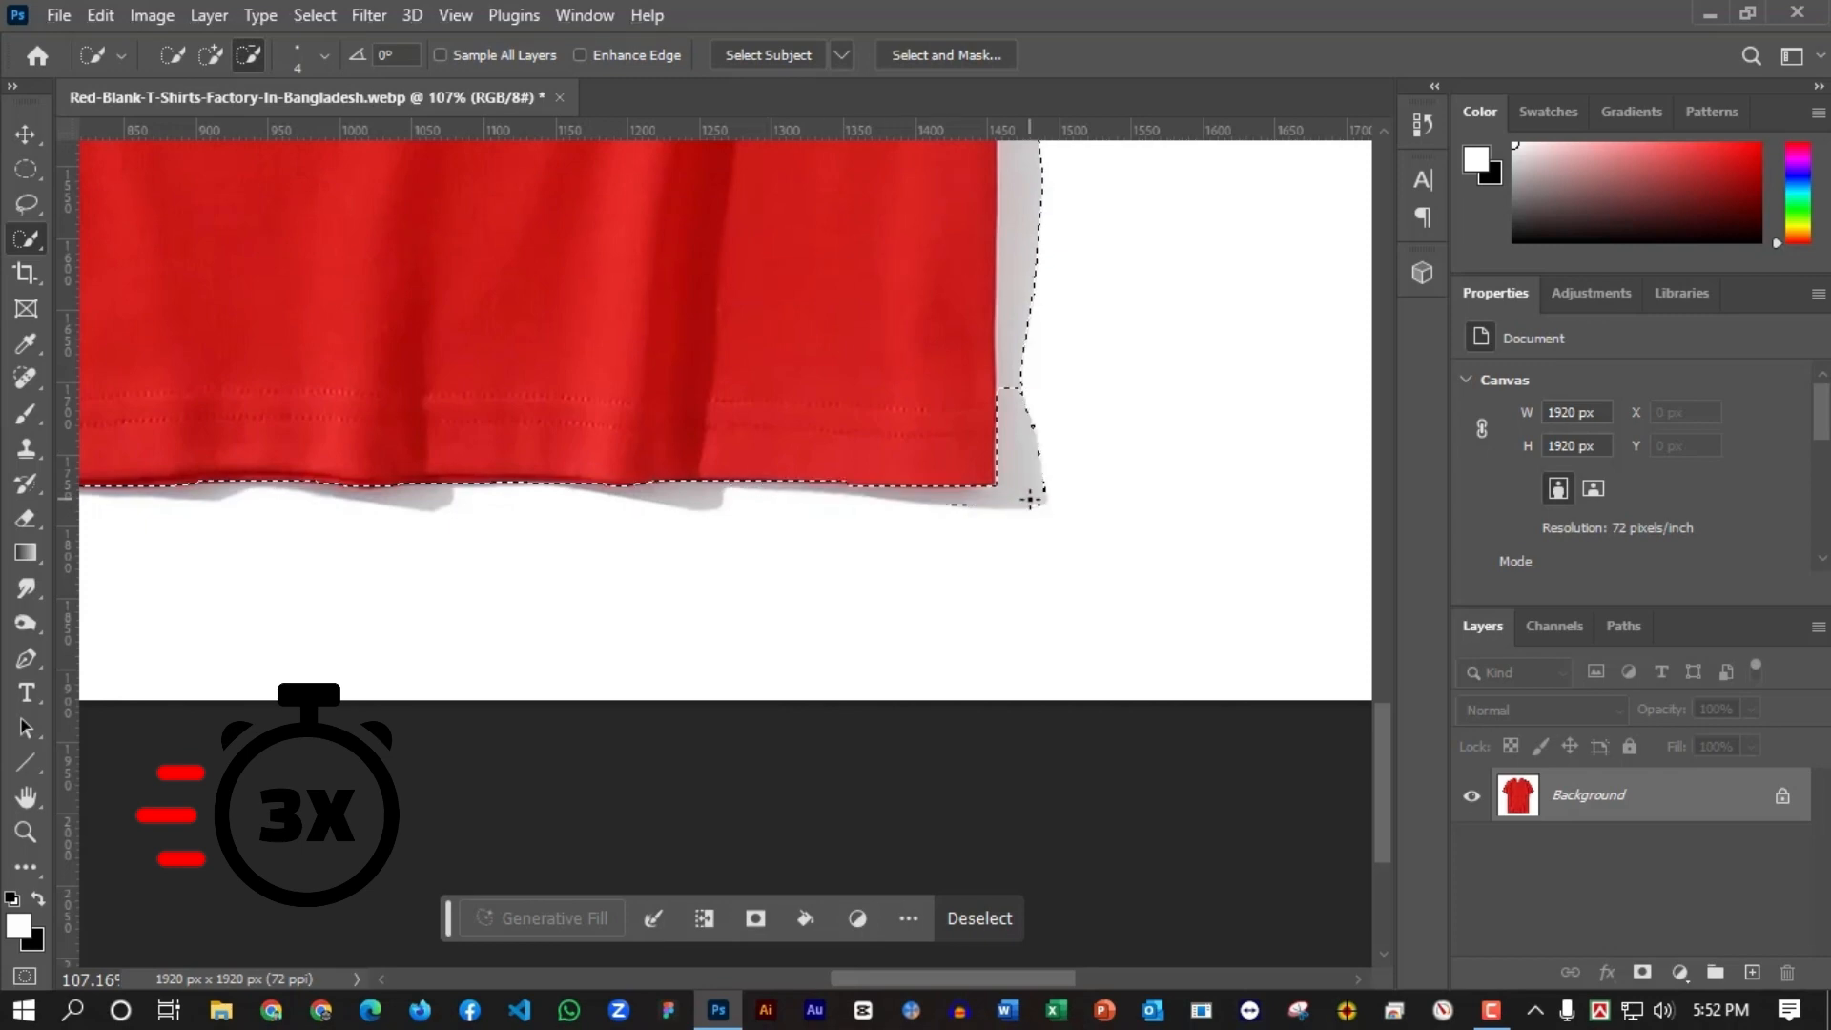
Subtract the shadow strip along the right side of the T-shirt body, from the hem up to the sleeve, from the selection.
scroll(1018, 392, "down", 3)
scroll(1019, 392, "up", 4)
left_click_drag(1012, 392, 1034, 597)
scroll(1034, 572, "up", 4)
scroll(1031, 330, "up", 3)
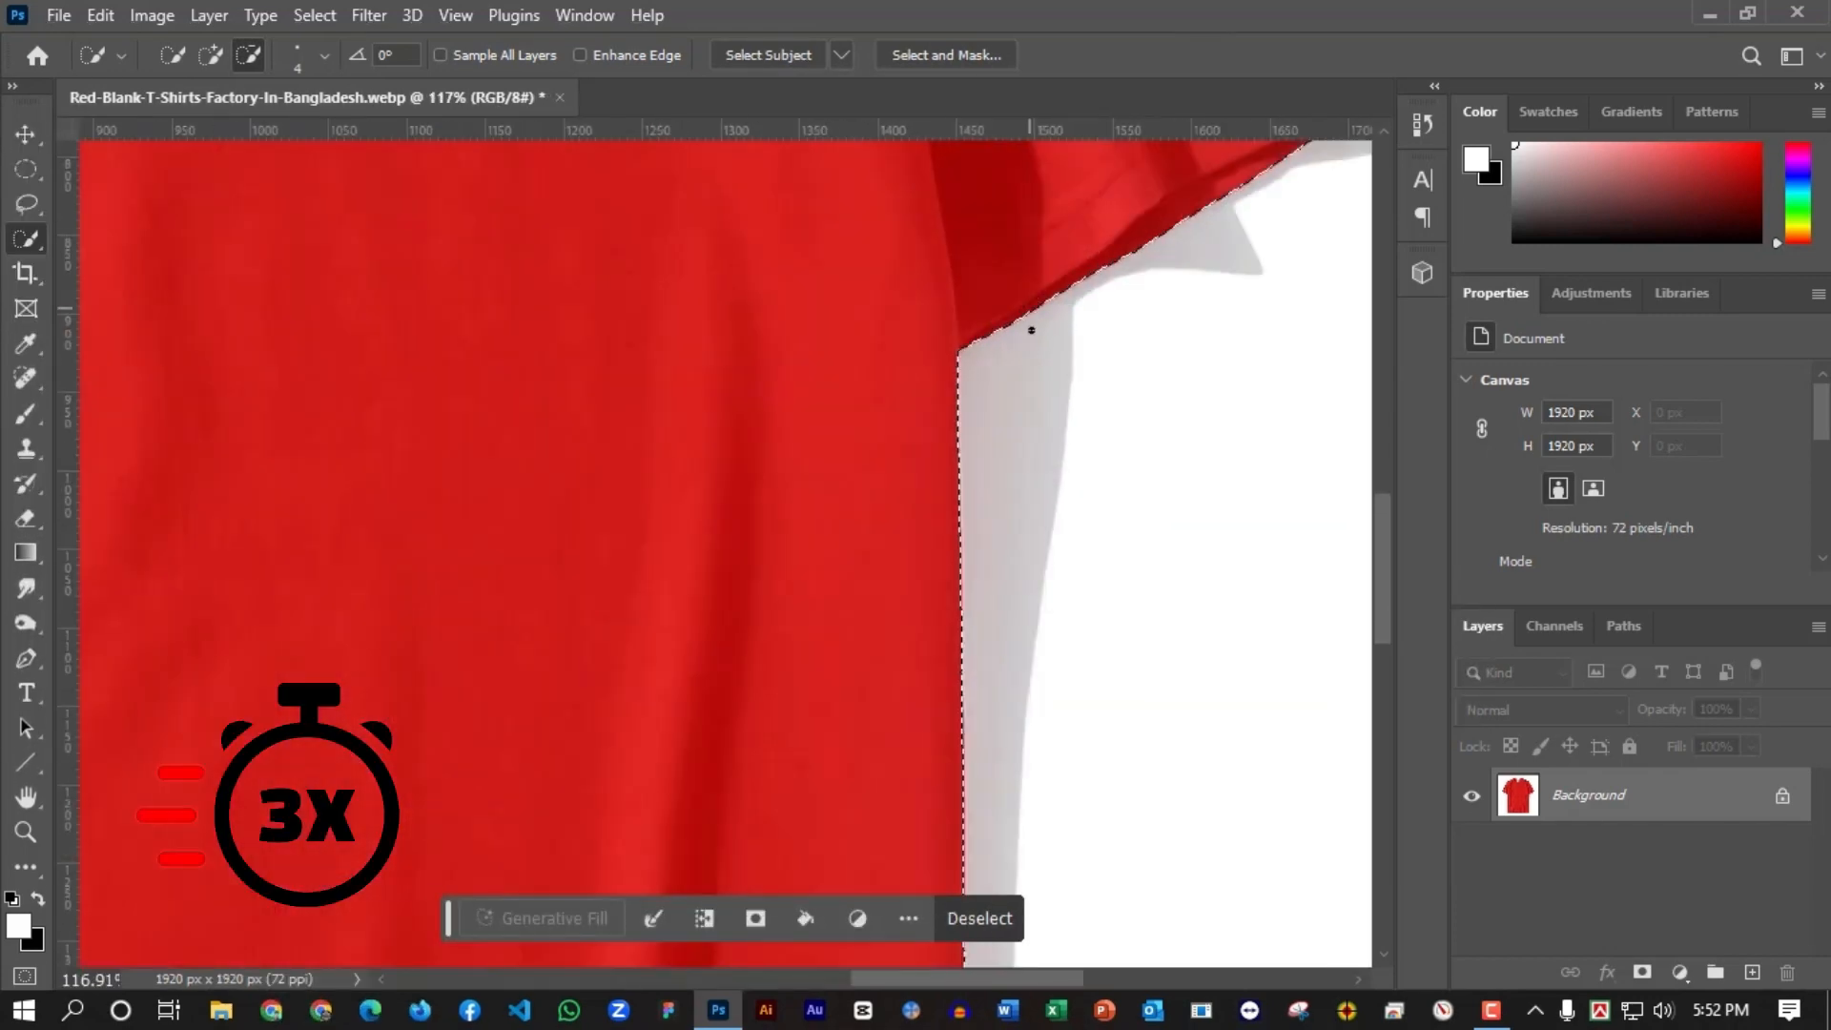
key("ctrl+0")
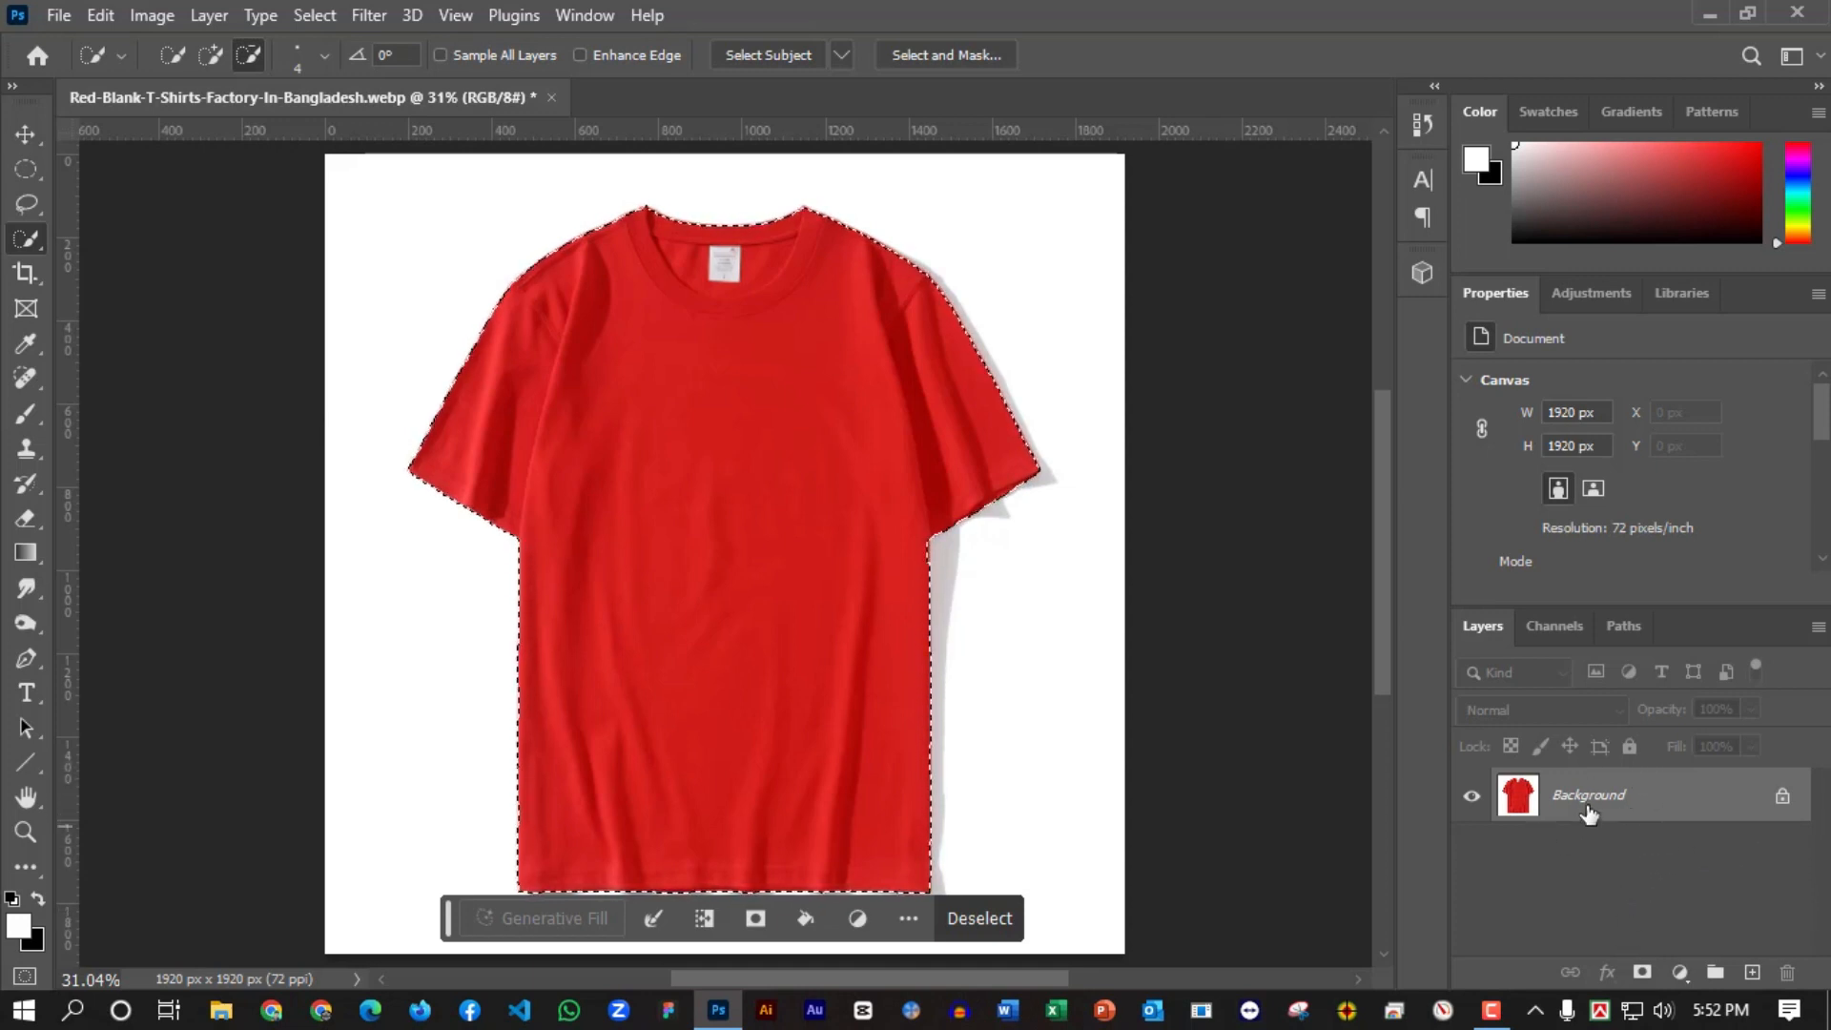
Duplicate the Background layer and mask the copy to the T-shirt selection, checking the cutout by toggling layer visibility.
left_click_drag(1662, 803, 1752, 963)
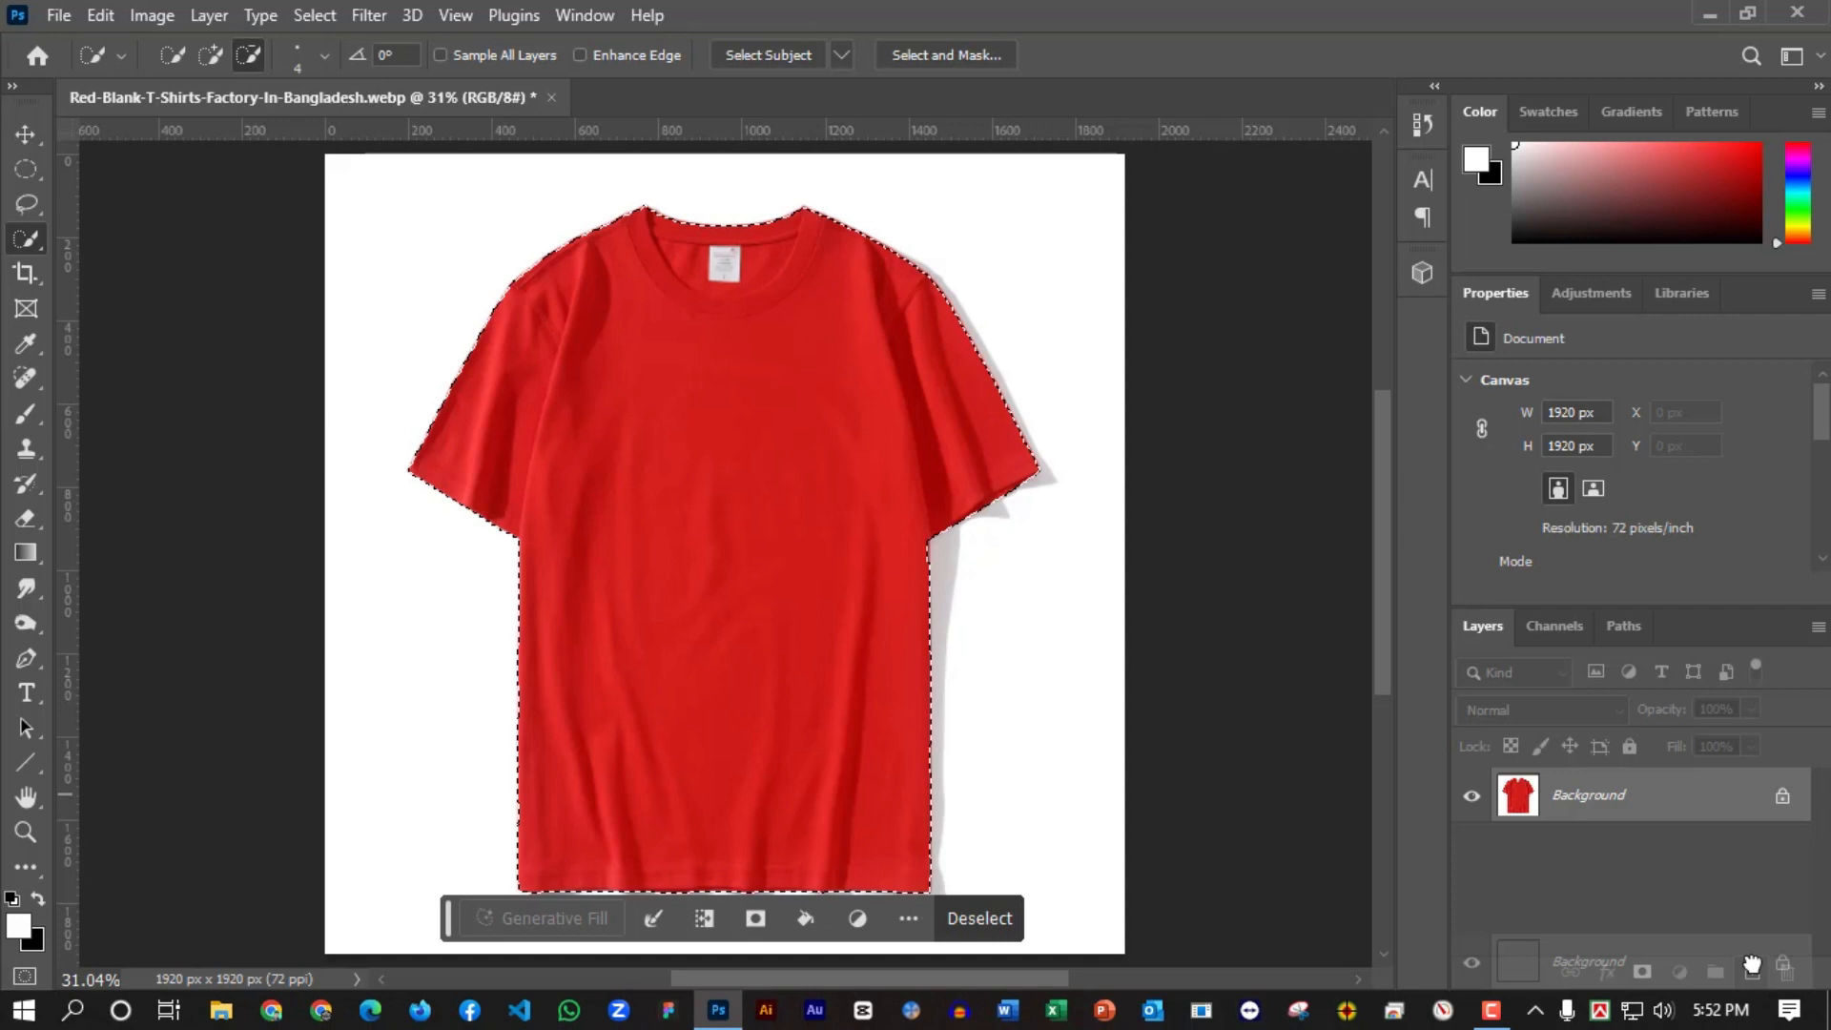
left_click_drag(1752, 963, 1752, 963)
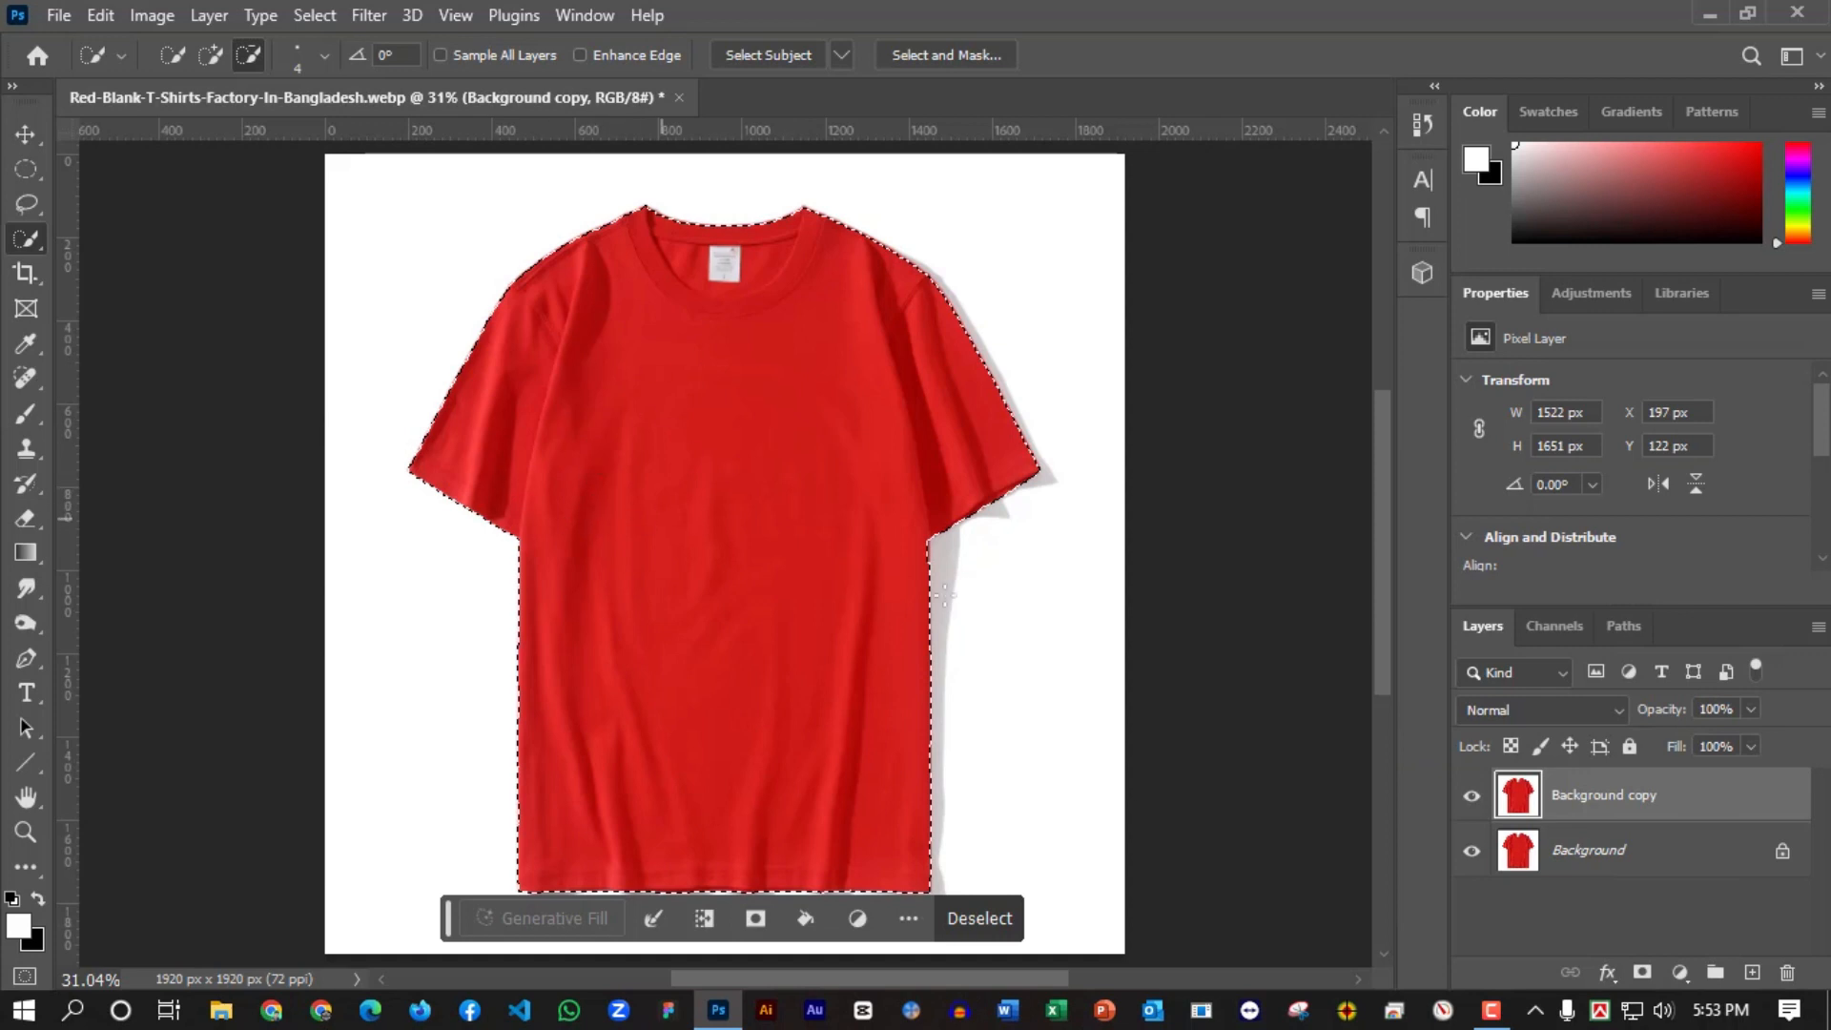
left_click(1641, 973)
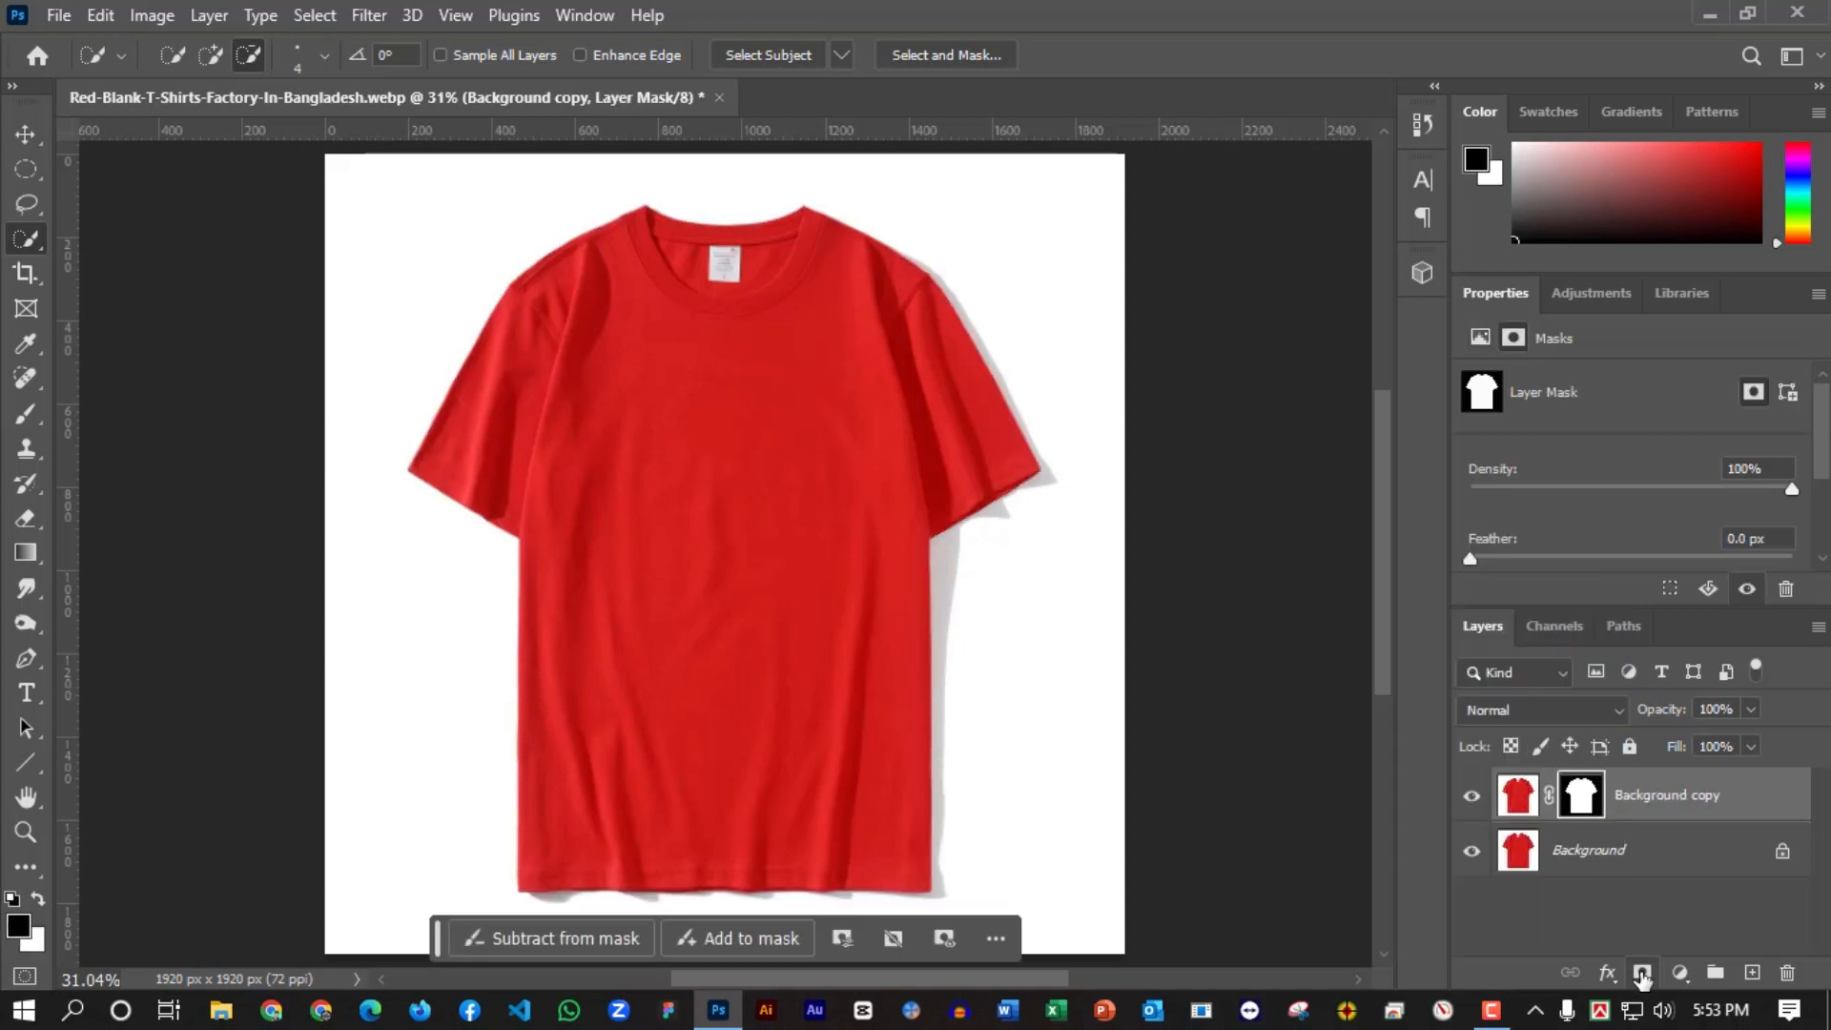
left_click(1473, 850)
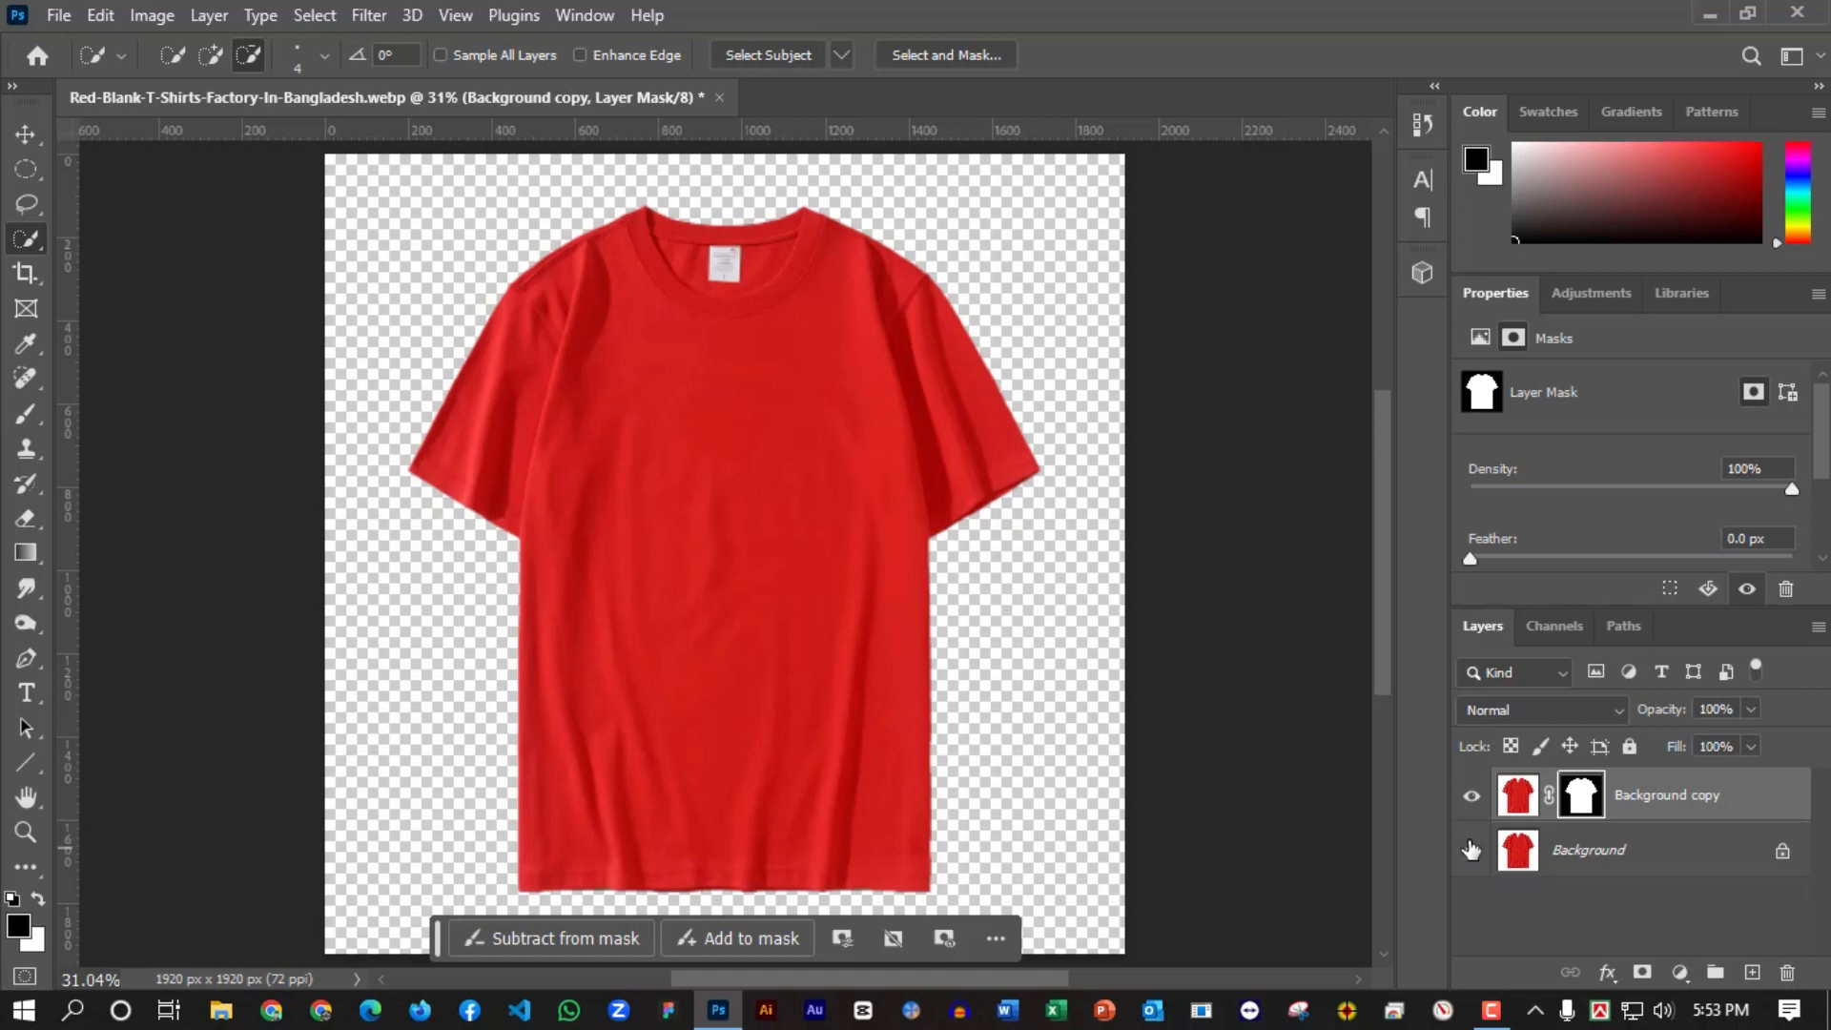
left_click(1471, 850)
left_click(1476, 801)
left_click(1476, 801)
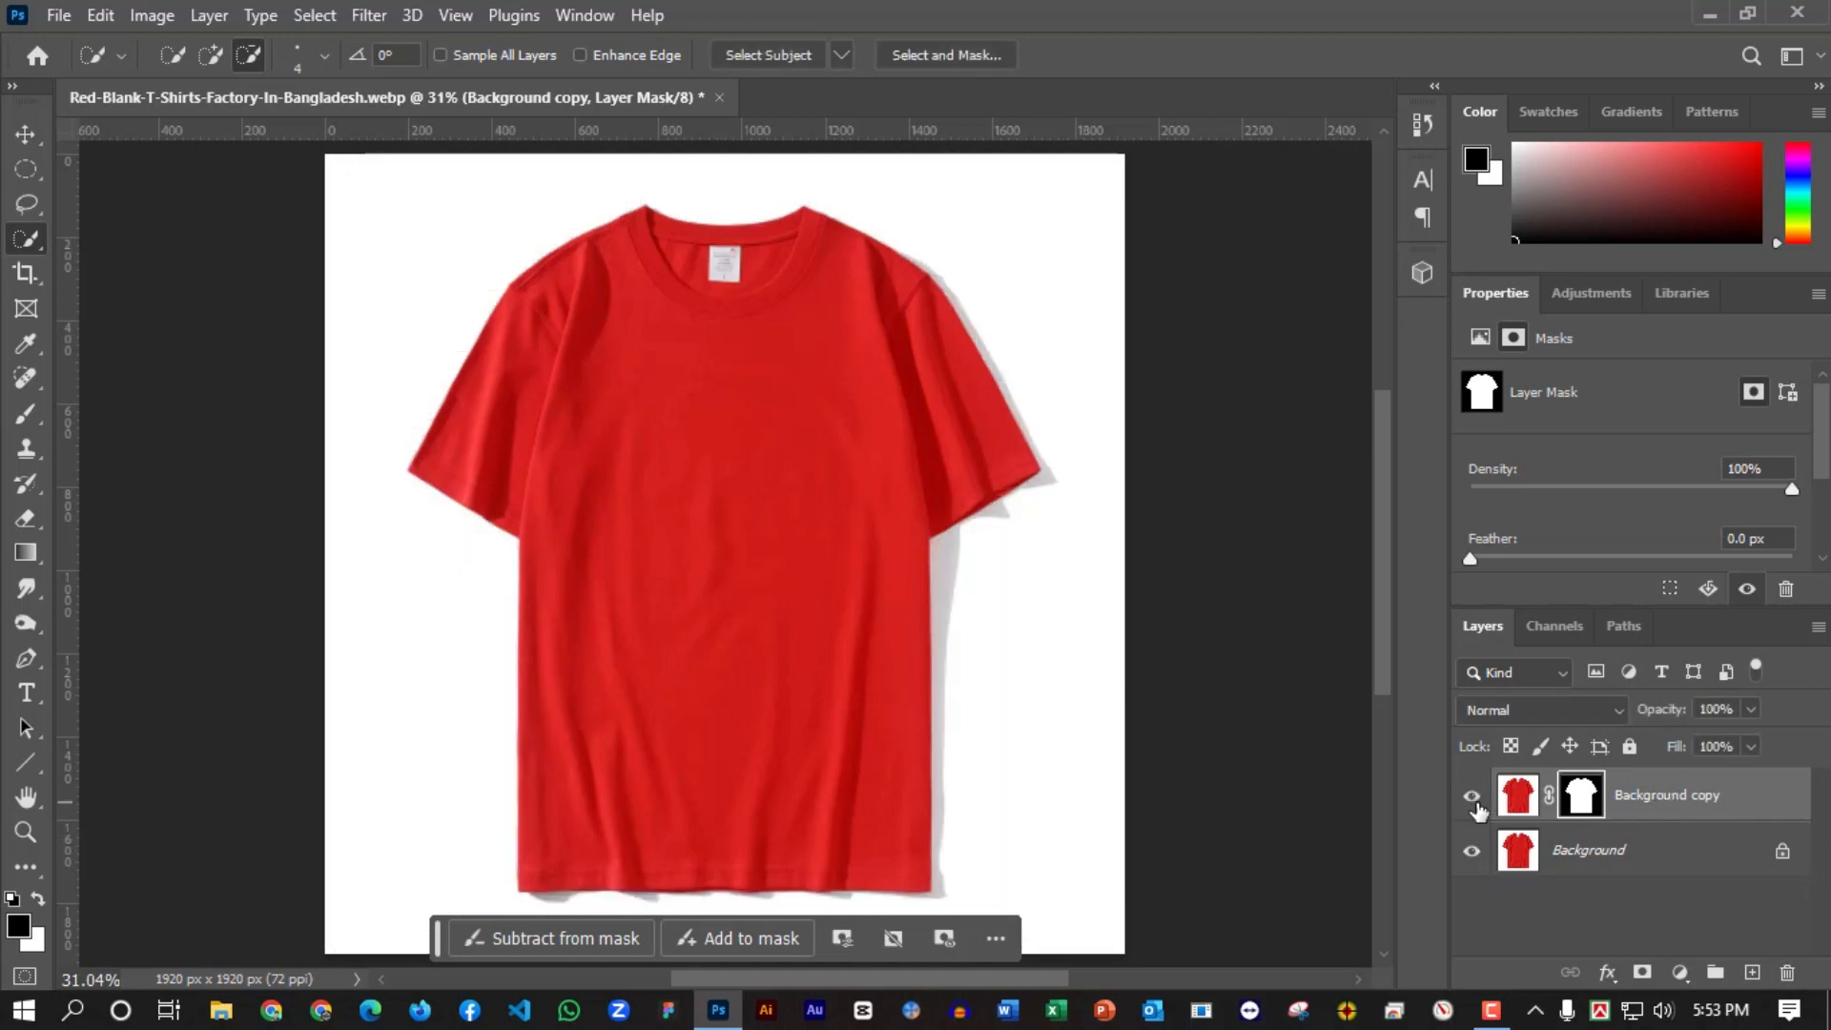
Convert the masked Background copy layer to a smart object.
right_click(1770, 799)
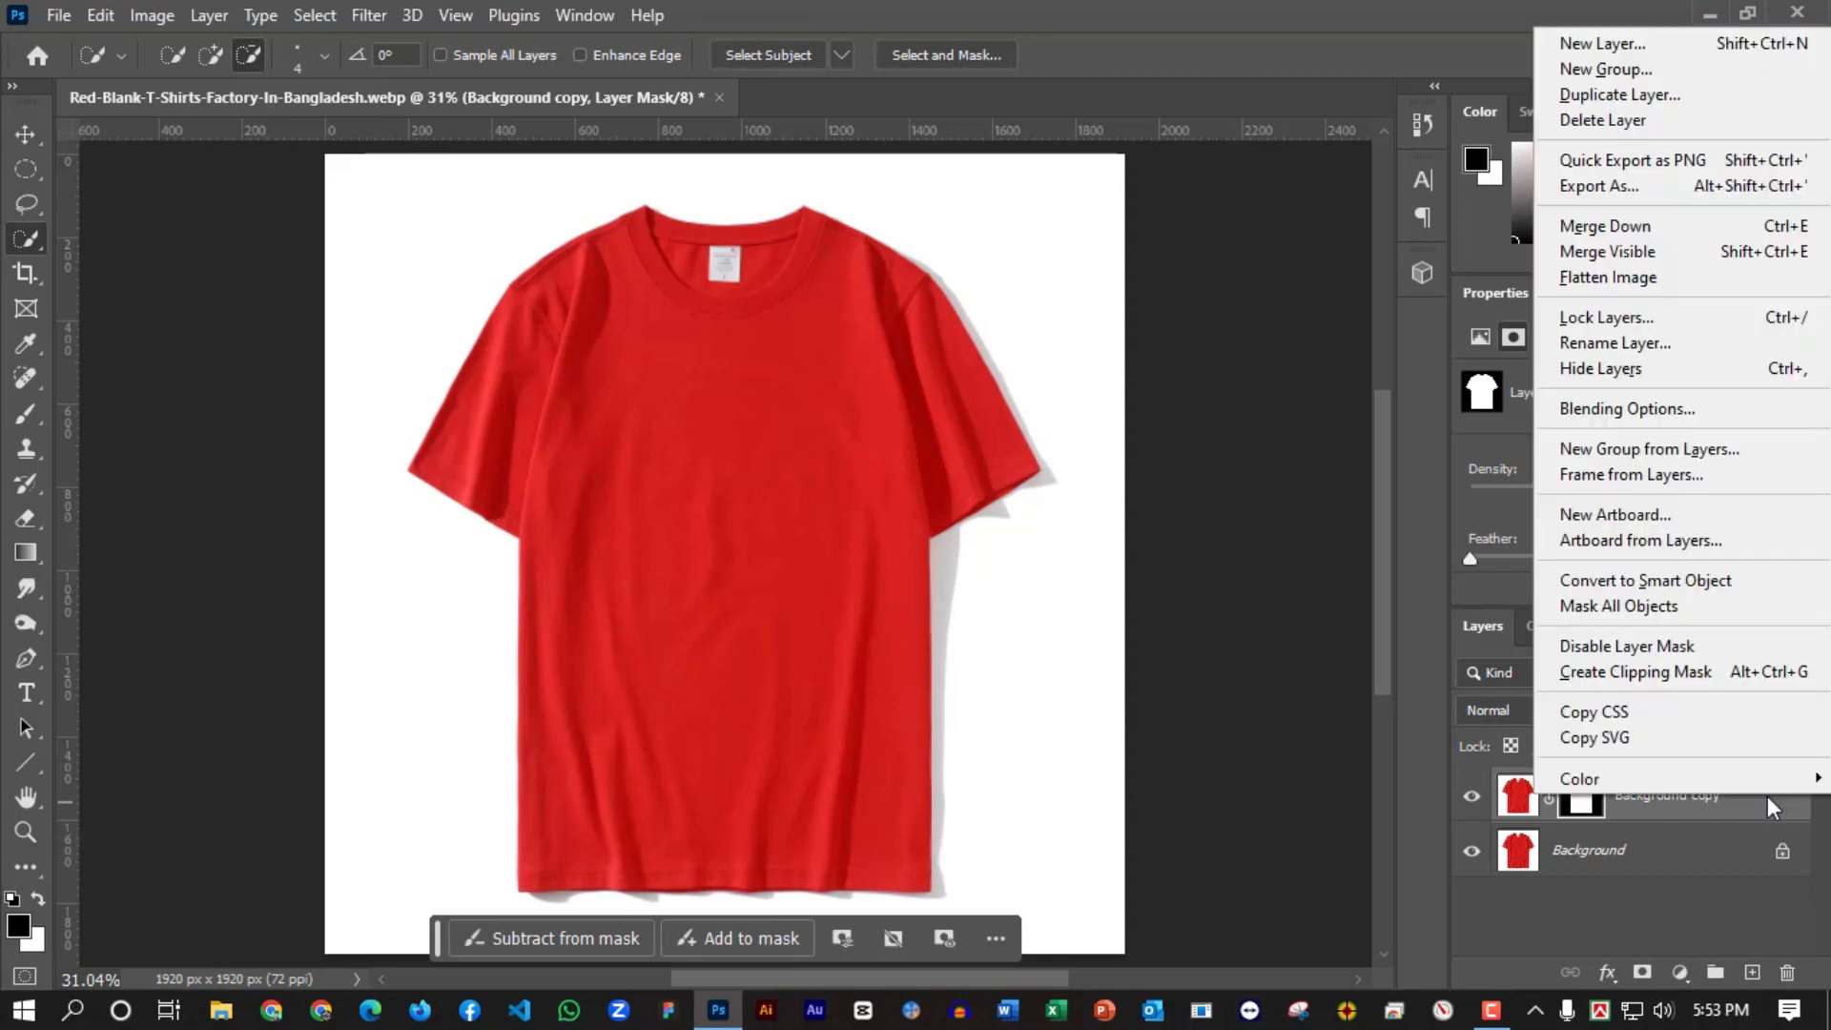
left_click(1764, 807)
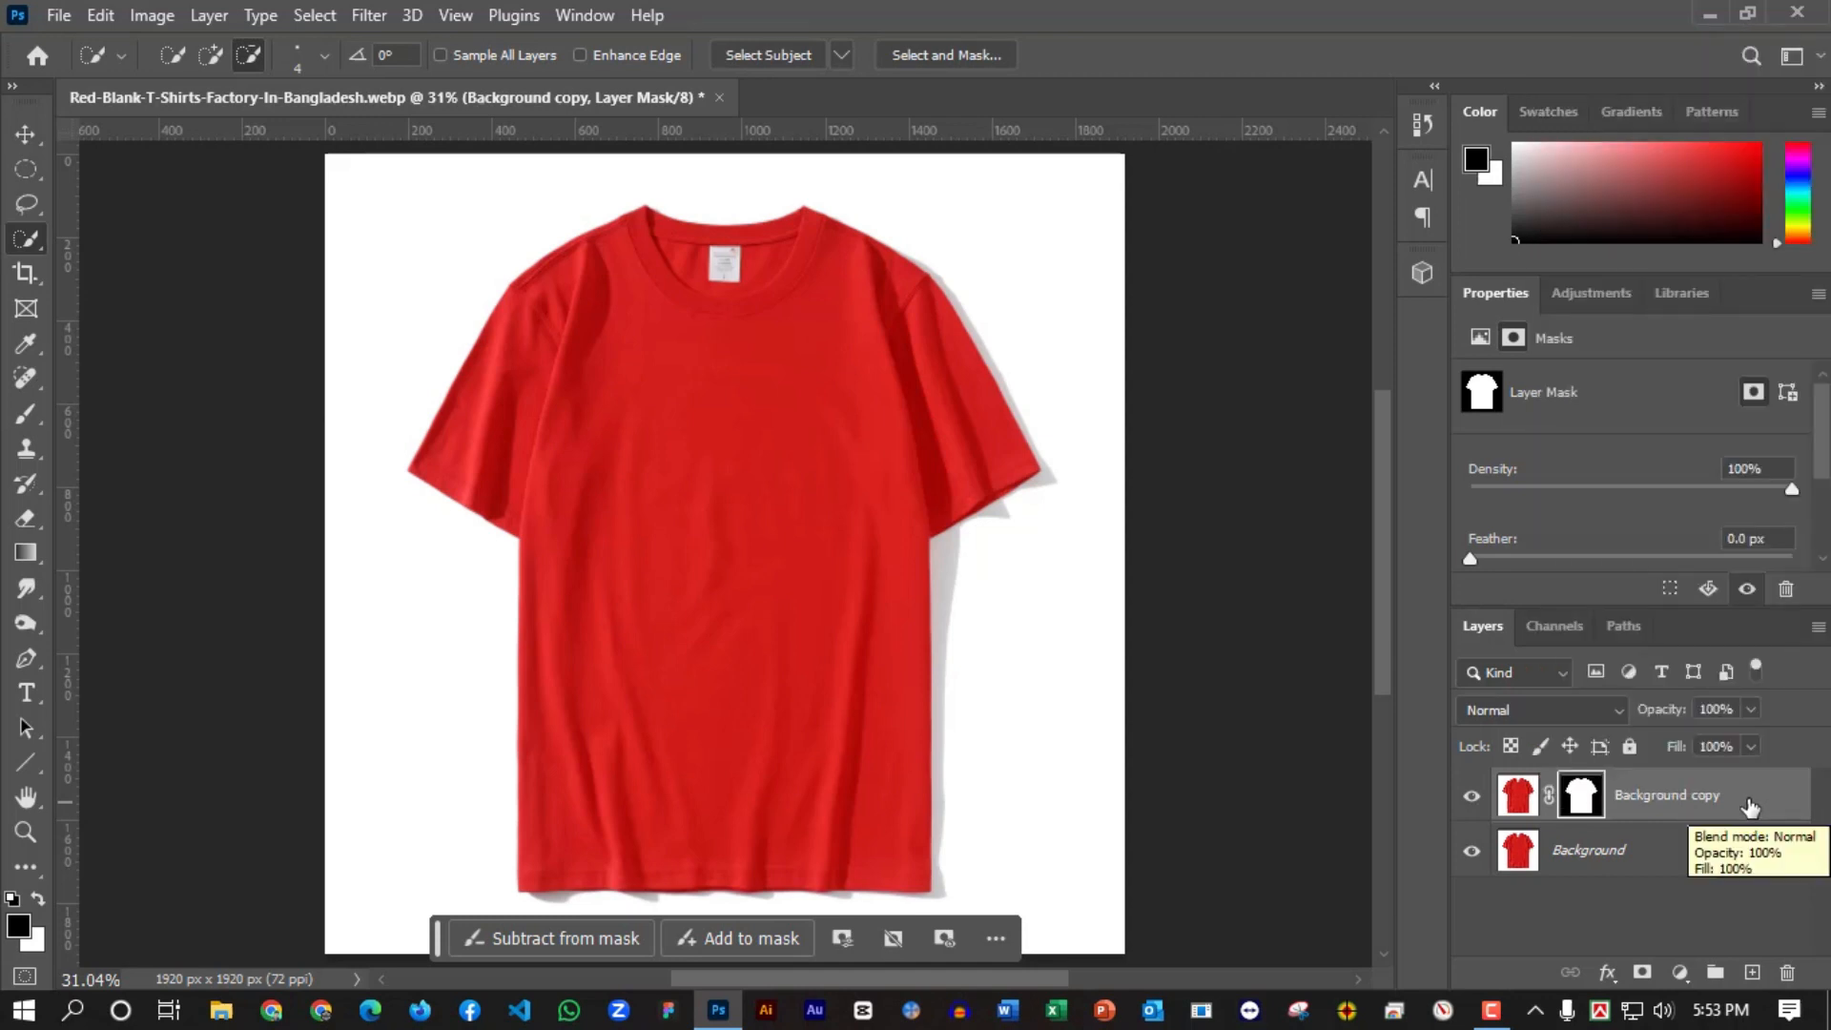
right_click(1749, 802)
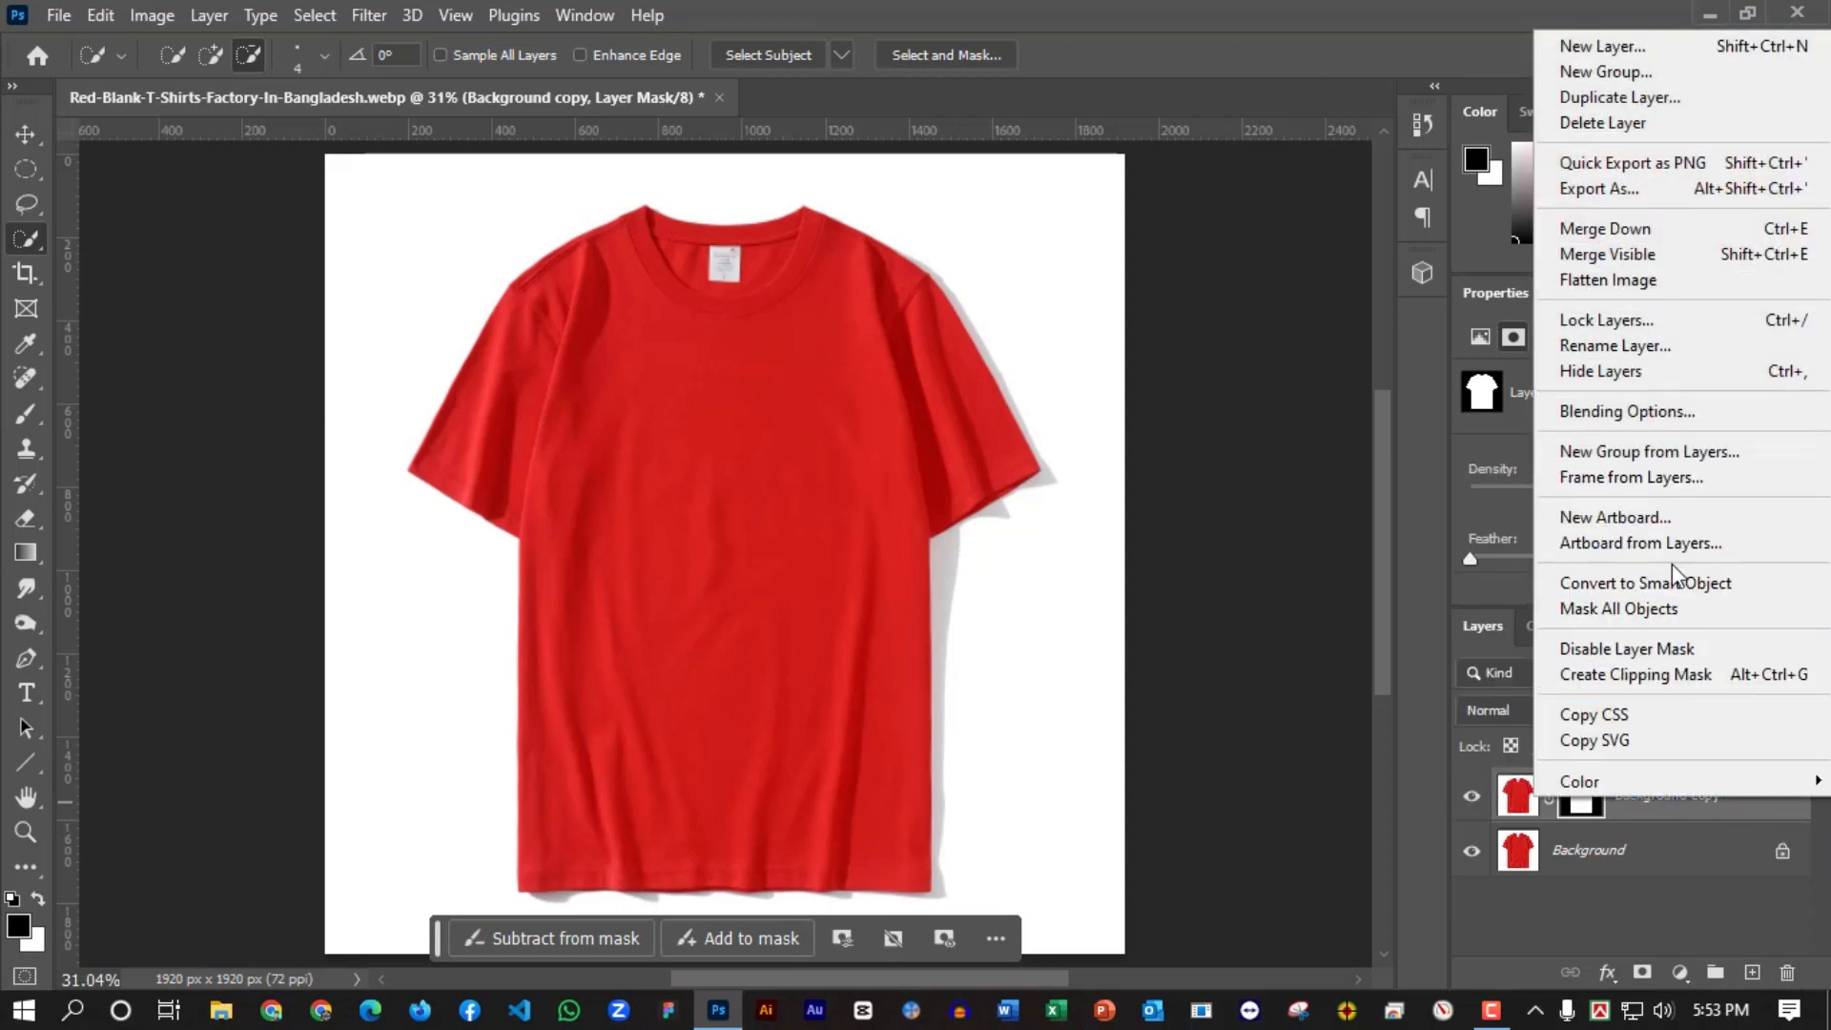
left_click(1697, 580)
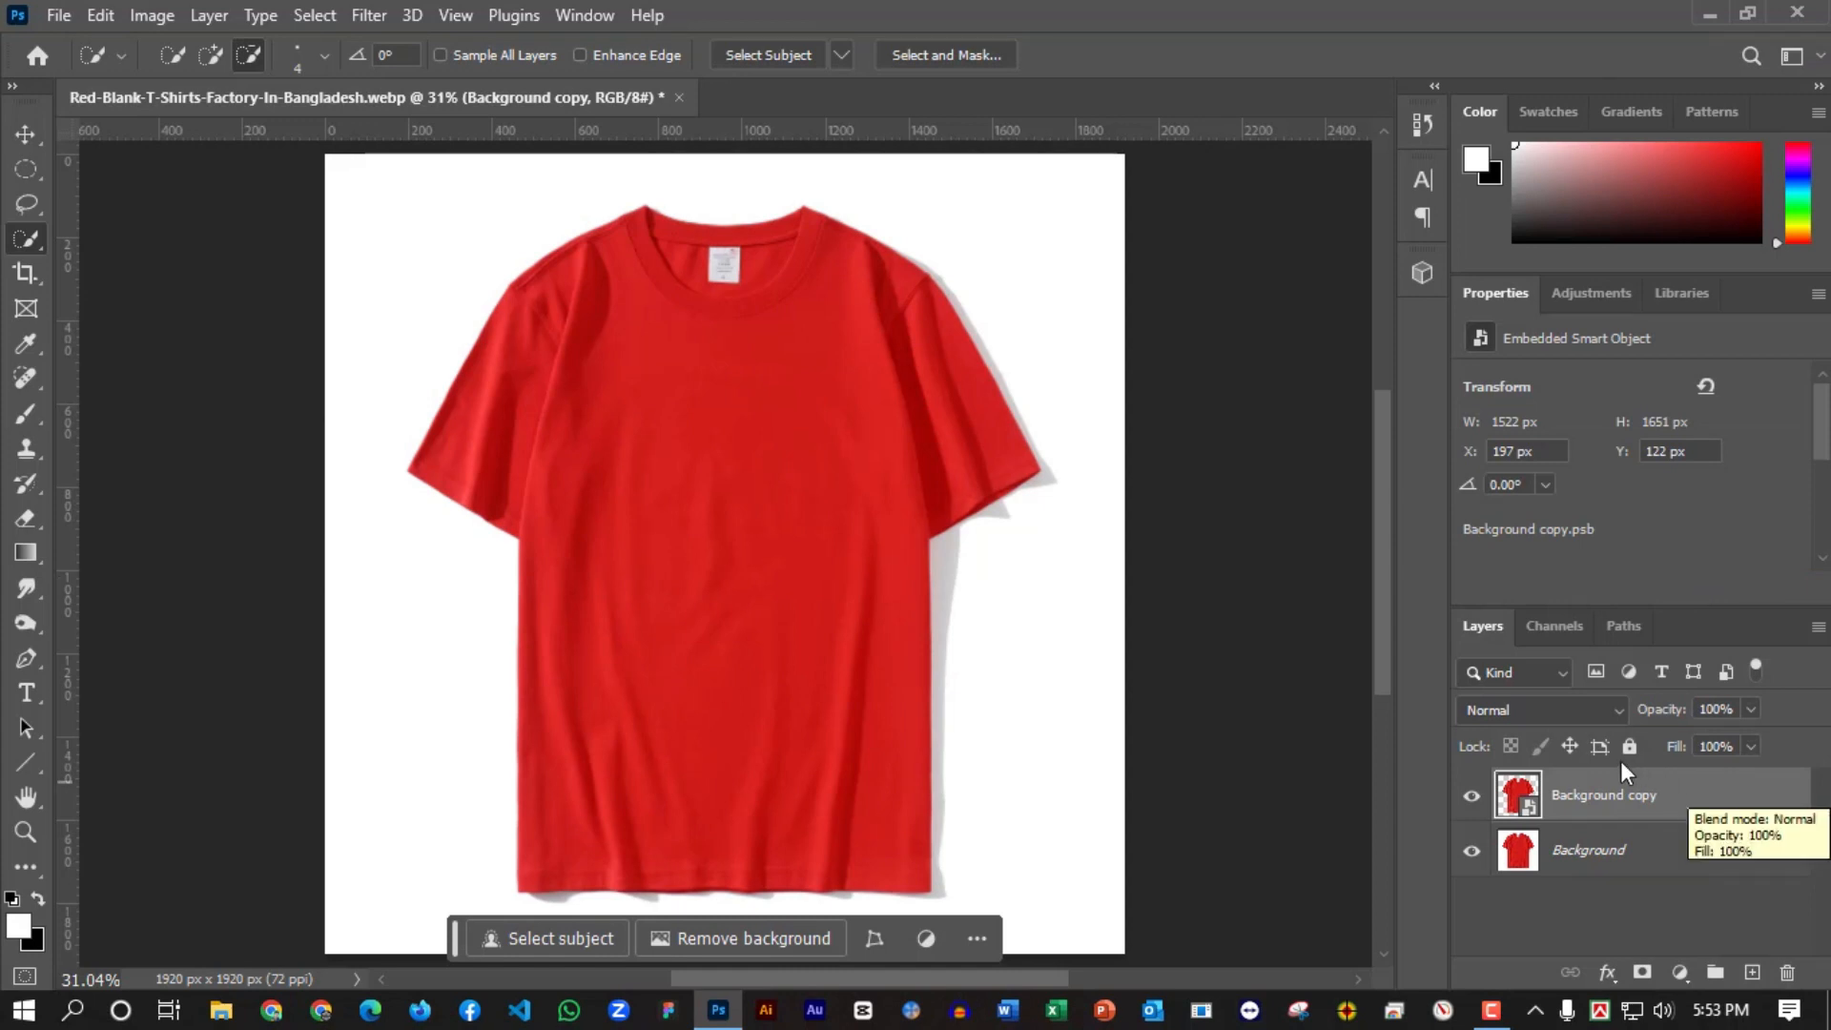
Apply a Black & White adjustment to the Background copy, with Reds at about 102% and Yellows at 51%, and collapse its smart filters.
left_click(148, 16)
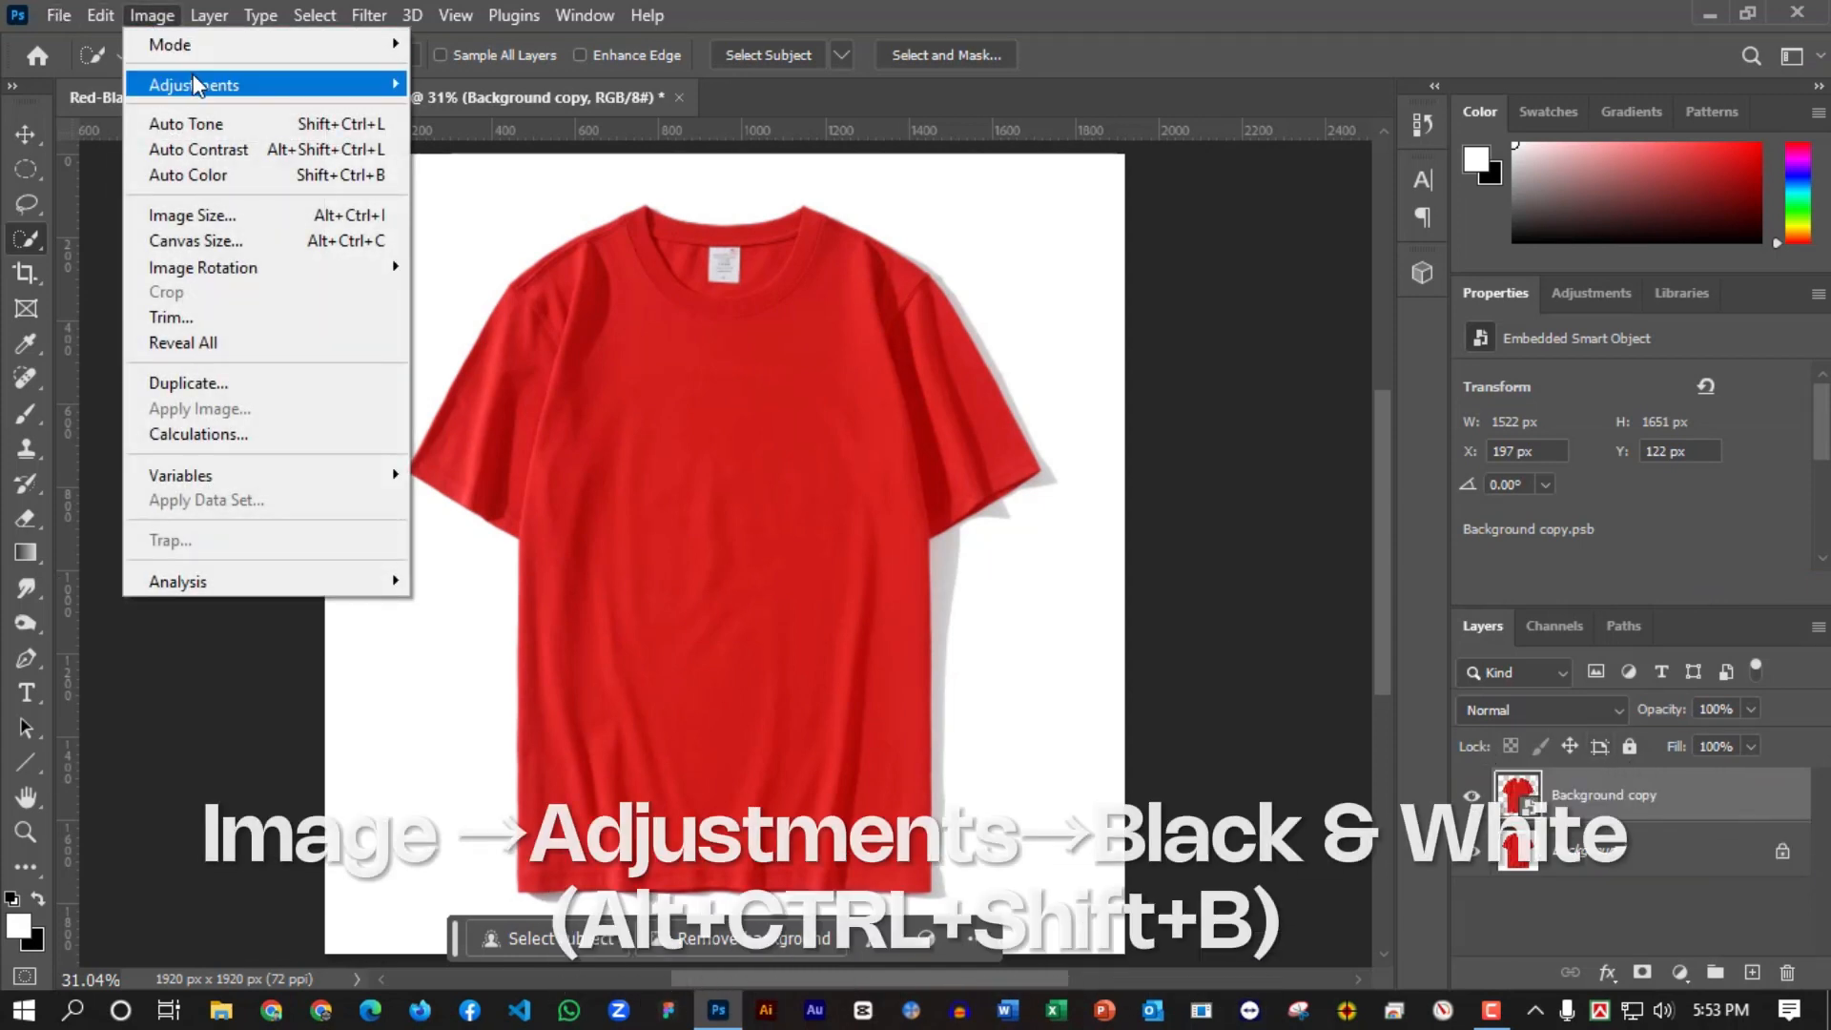
mouse_move(195, 86)
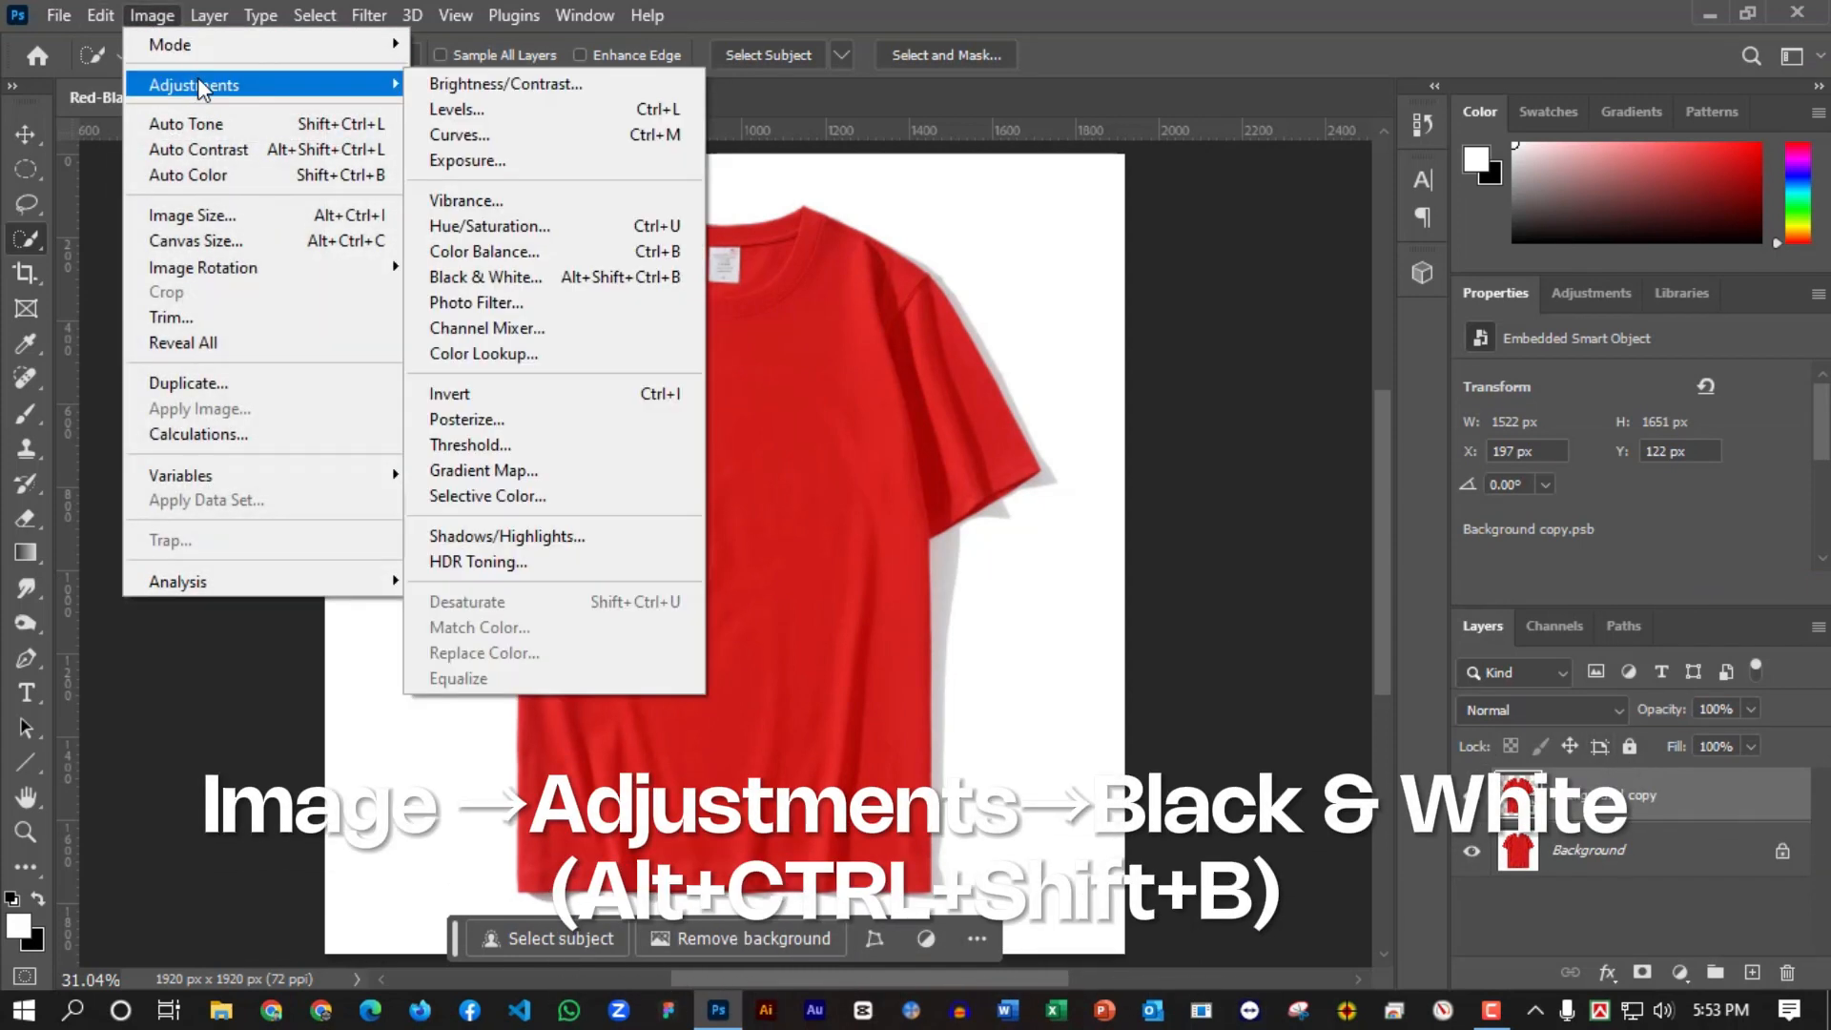
left_click(520, 280)
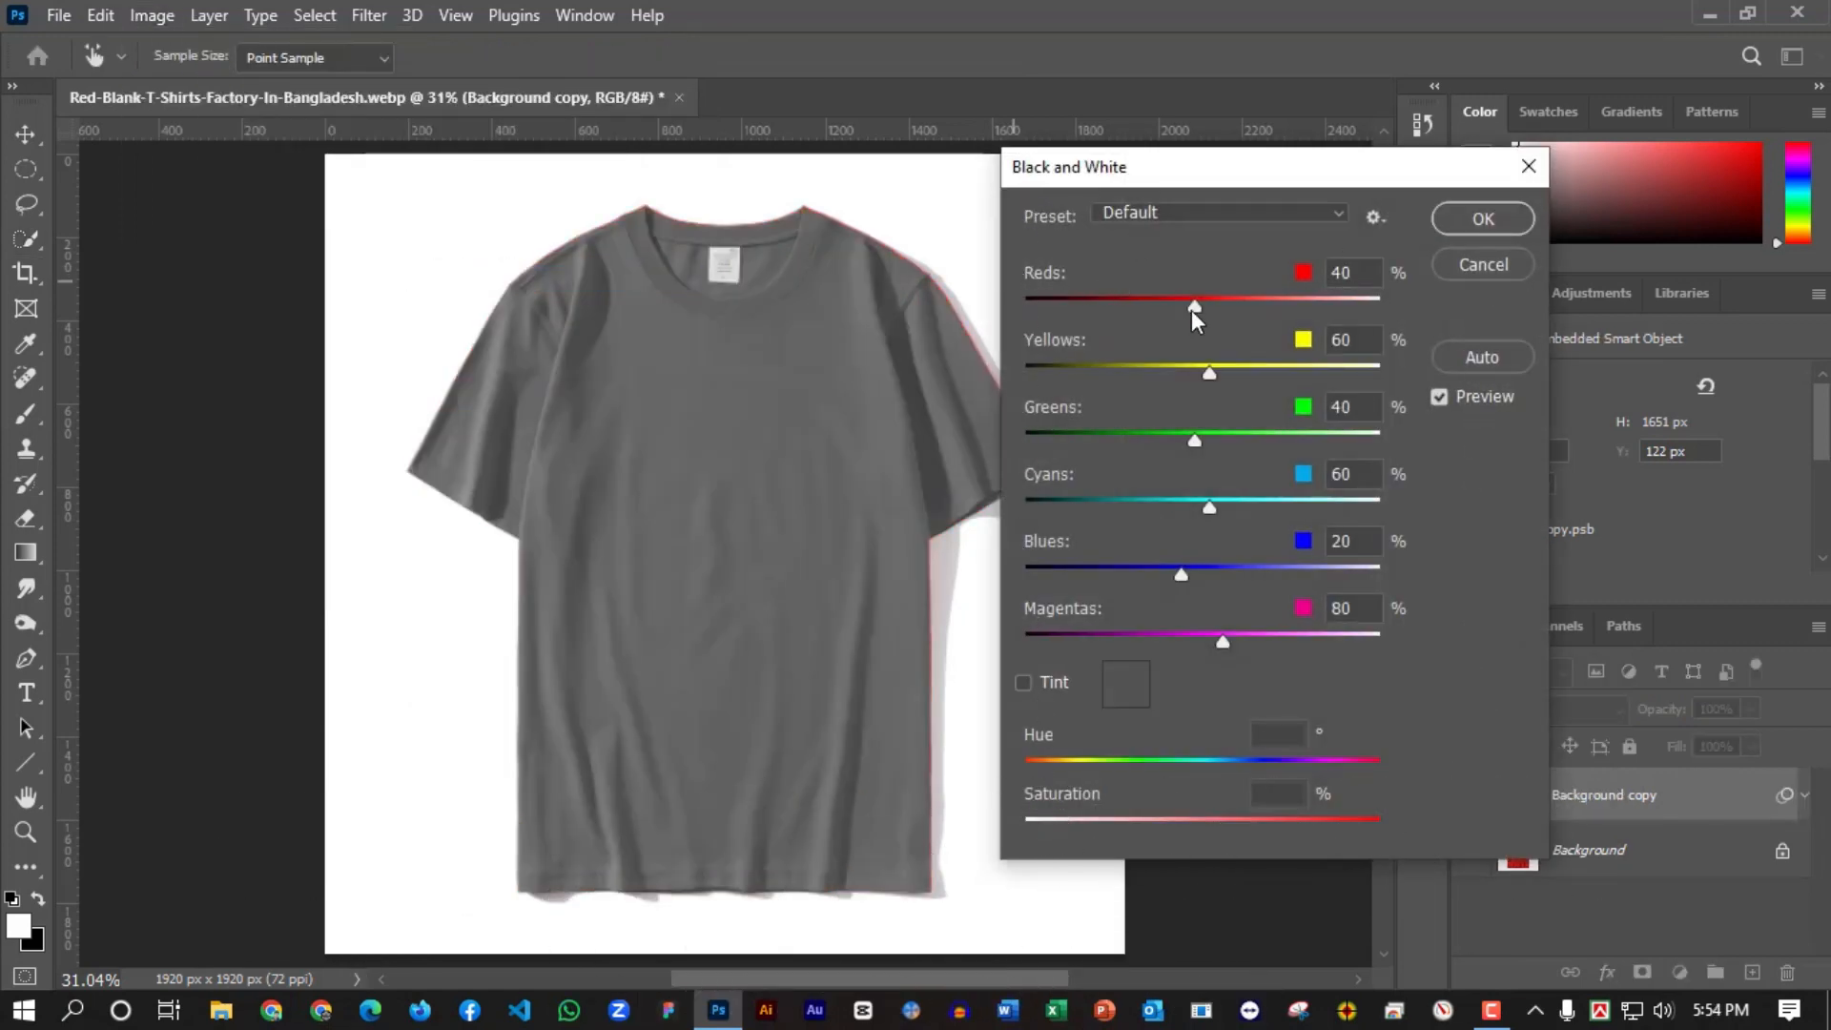
mouse_move(1194, 307)
left_mouse_down()
mouse_move(1205, 367)
mouse_move(1230, 374)
mouse_move(1169, 376)
mouse_move(1203, 372)
mouse_move(1197, 318)
left_mouse_up()
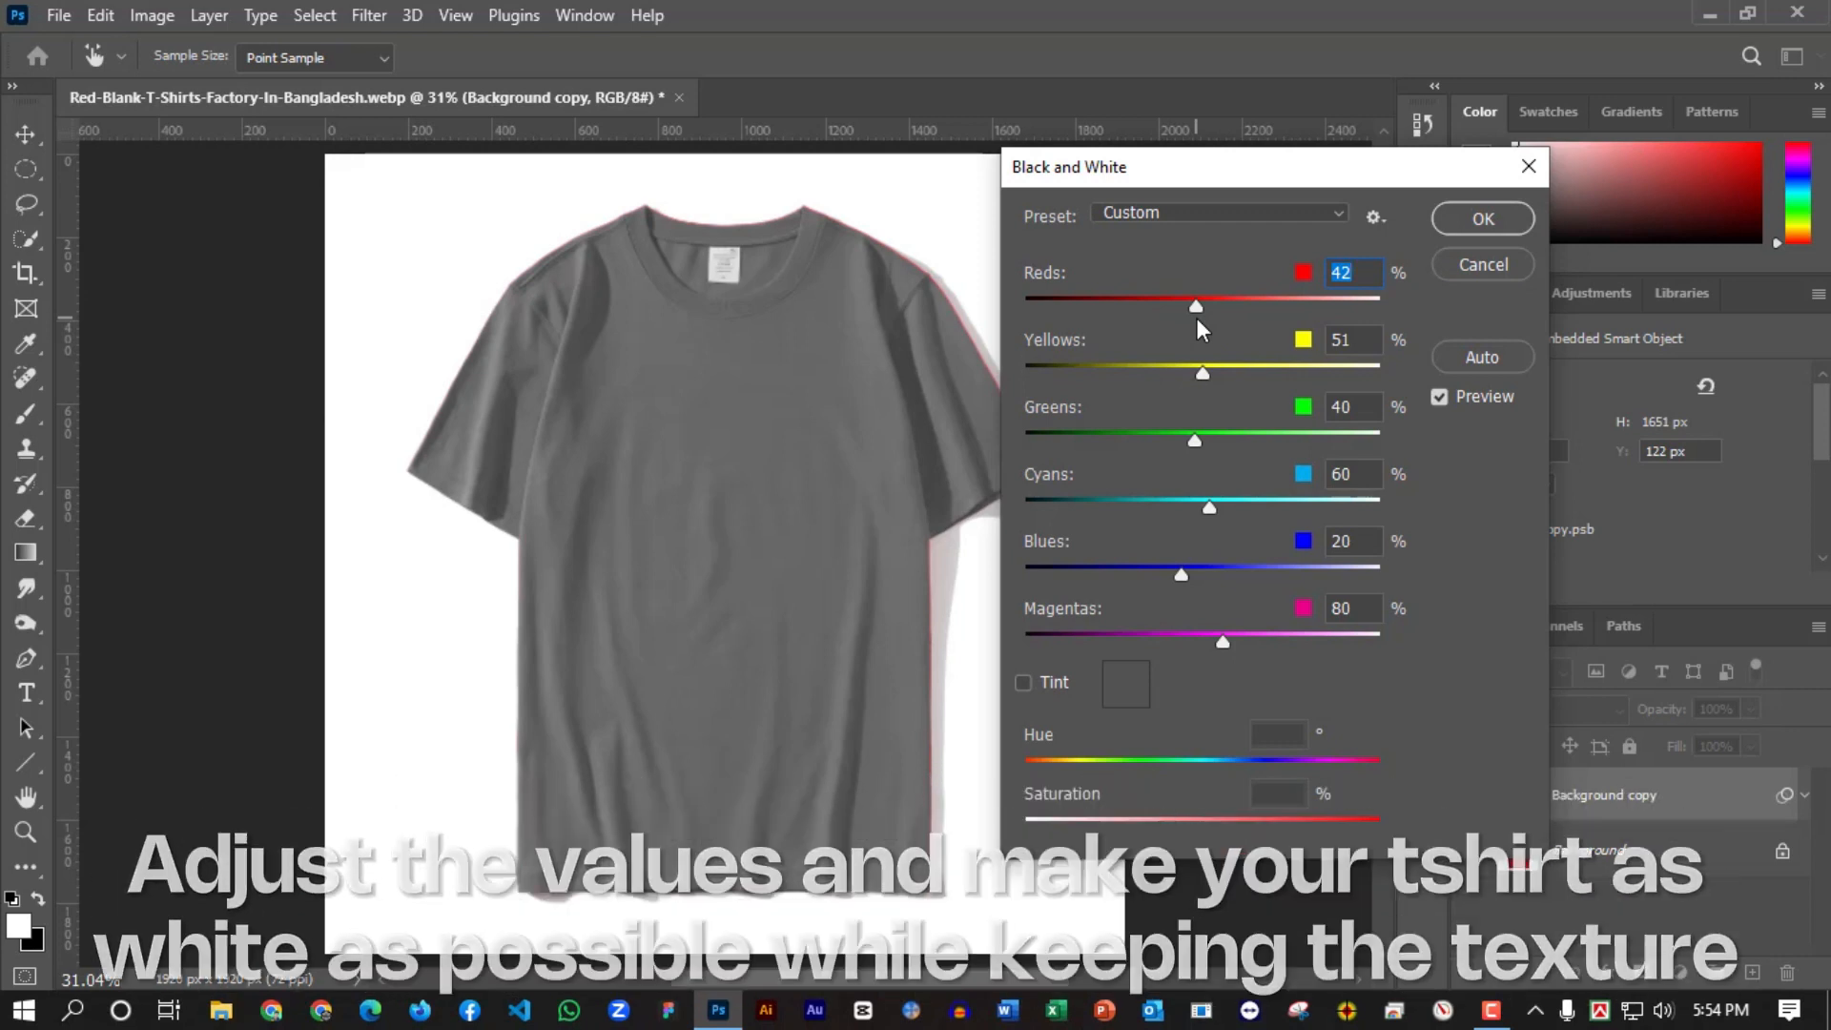
mouse_move(1194, 309)
left_mouse_down()
mouse_move(1335, 303)
mouse_move(1194, 316)
mouse_move(1245, 317)
left_mouse_up()
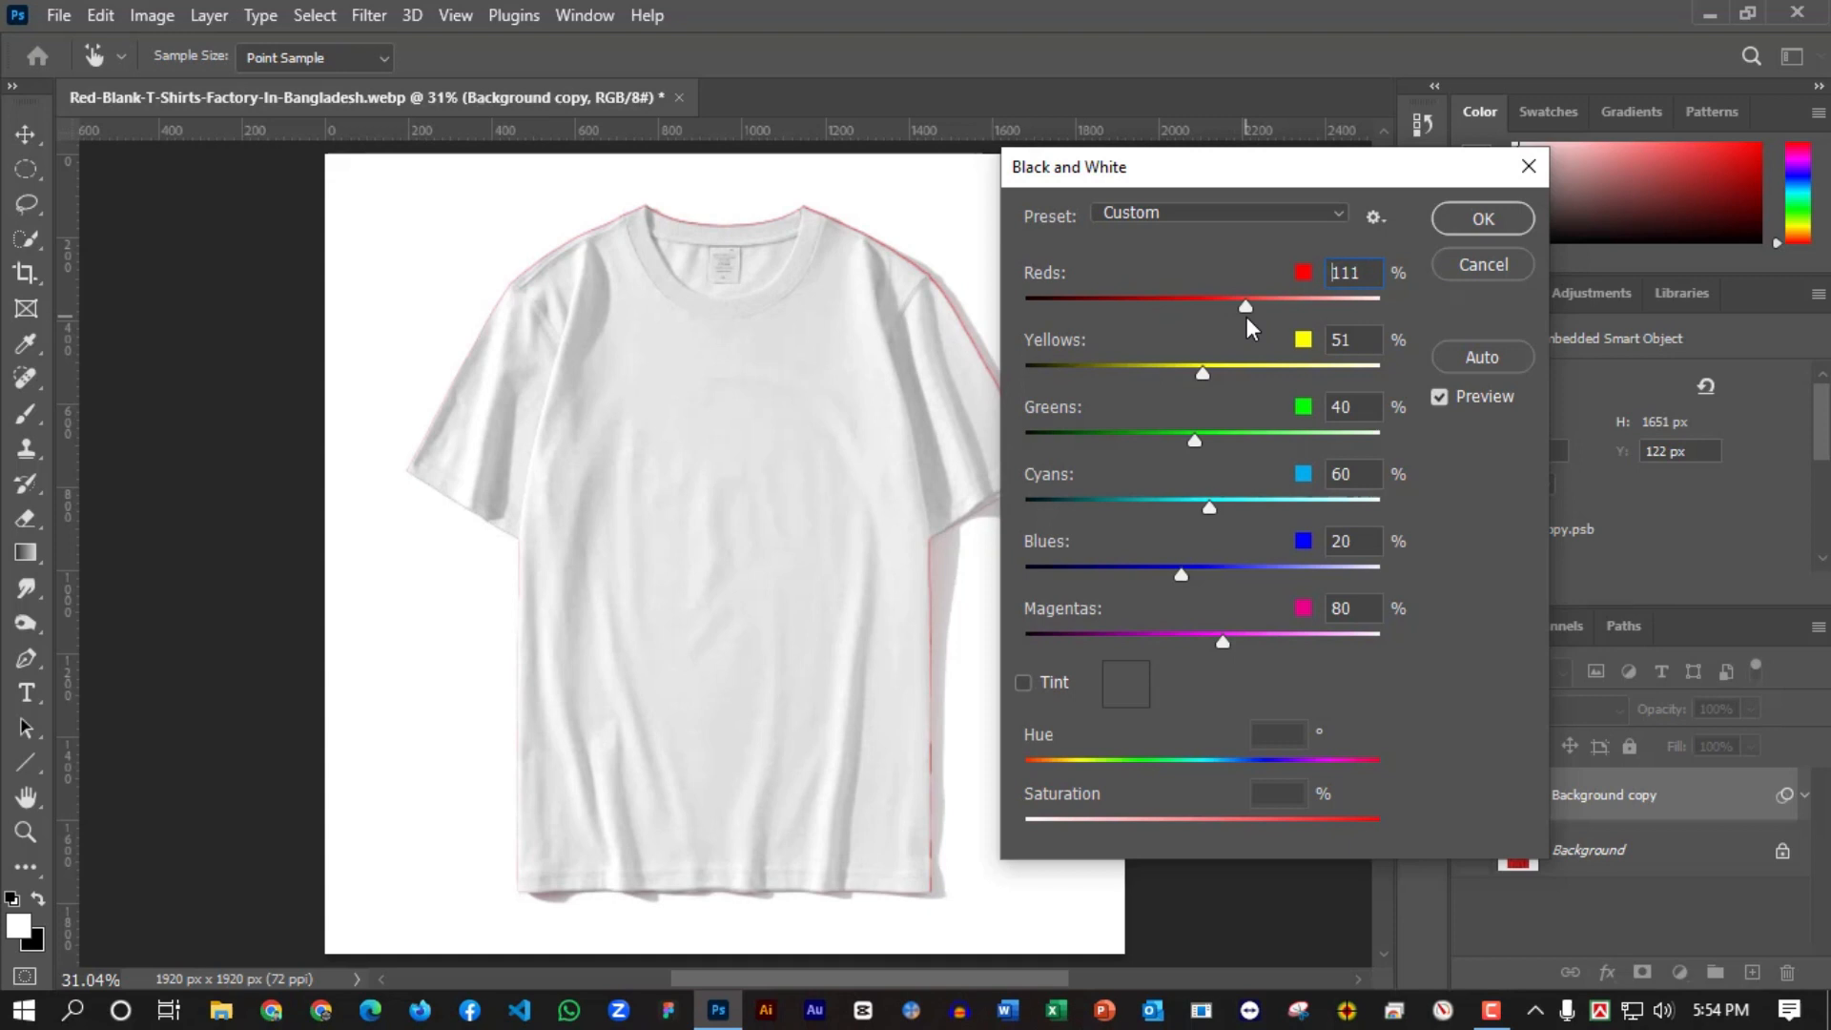
left_click_drag(1246, 317, 1199, 317)
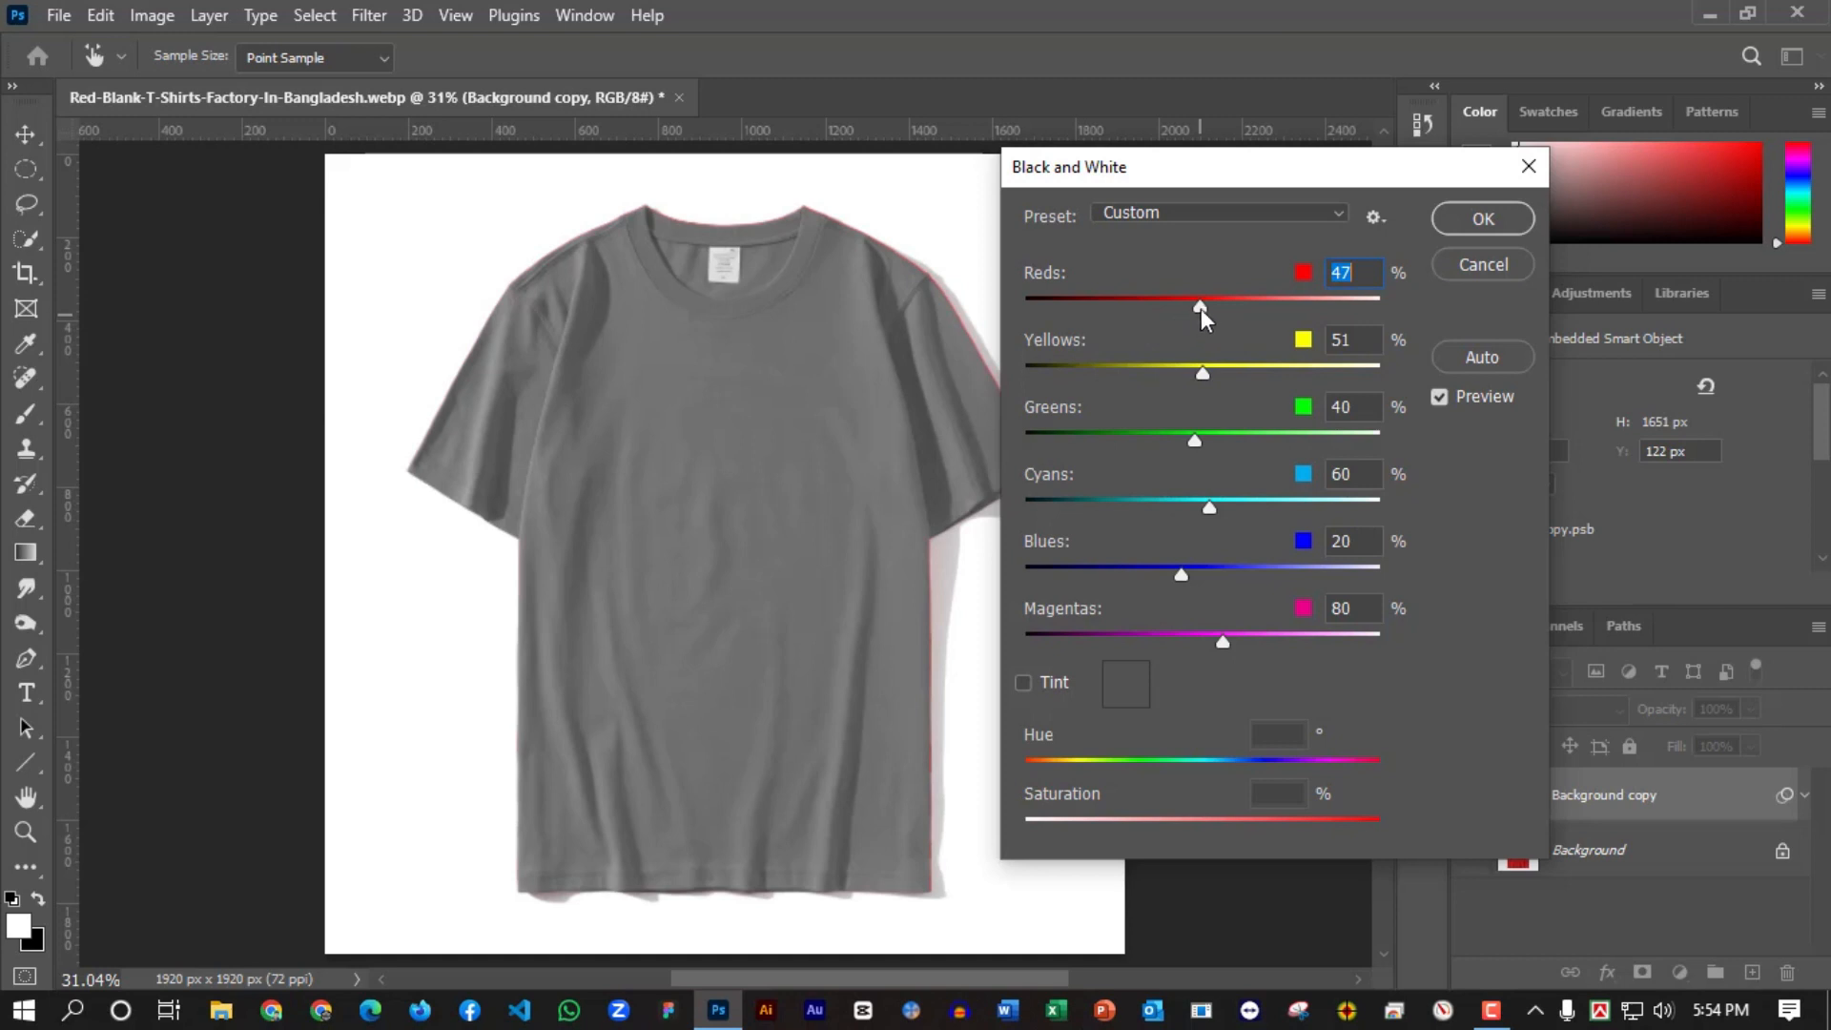
left_click_drag(1058, 278, 1239, 326)
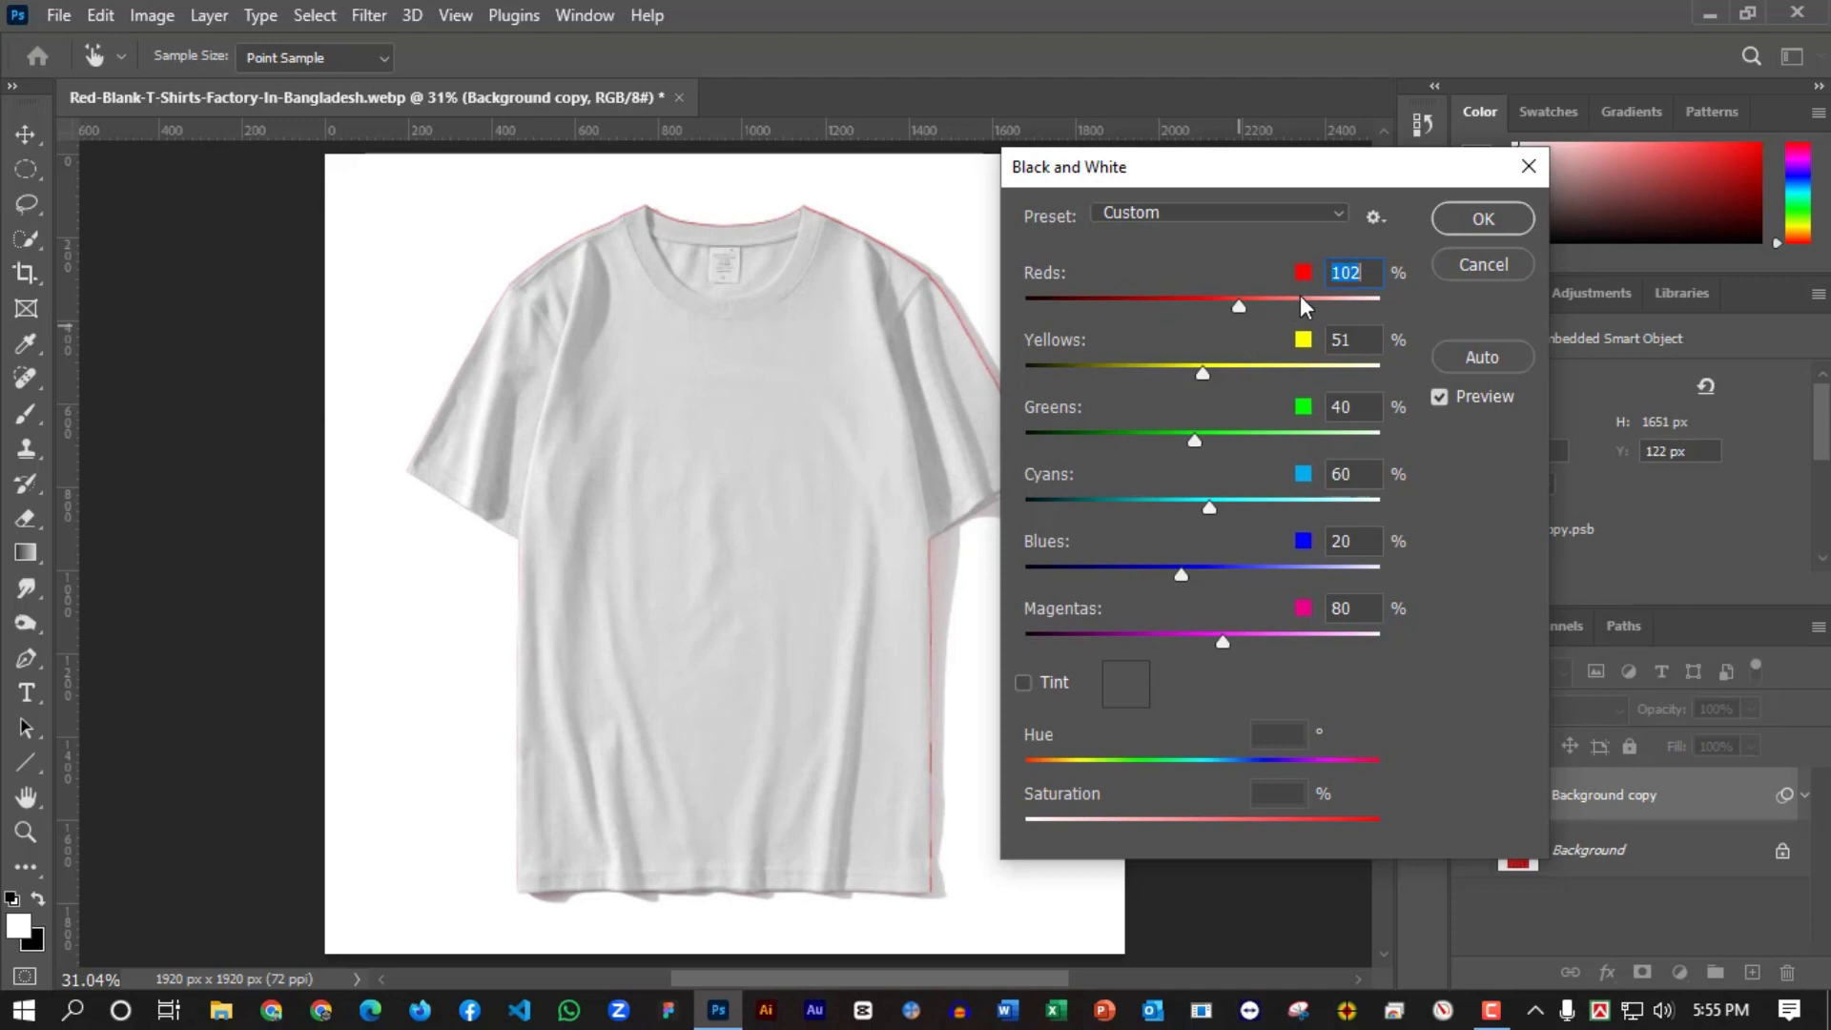
double_click(1344, 274)
key("Down")
left_click(1482, 219)
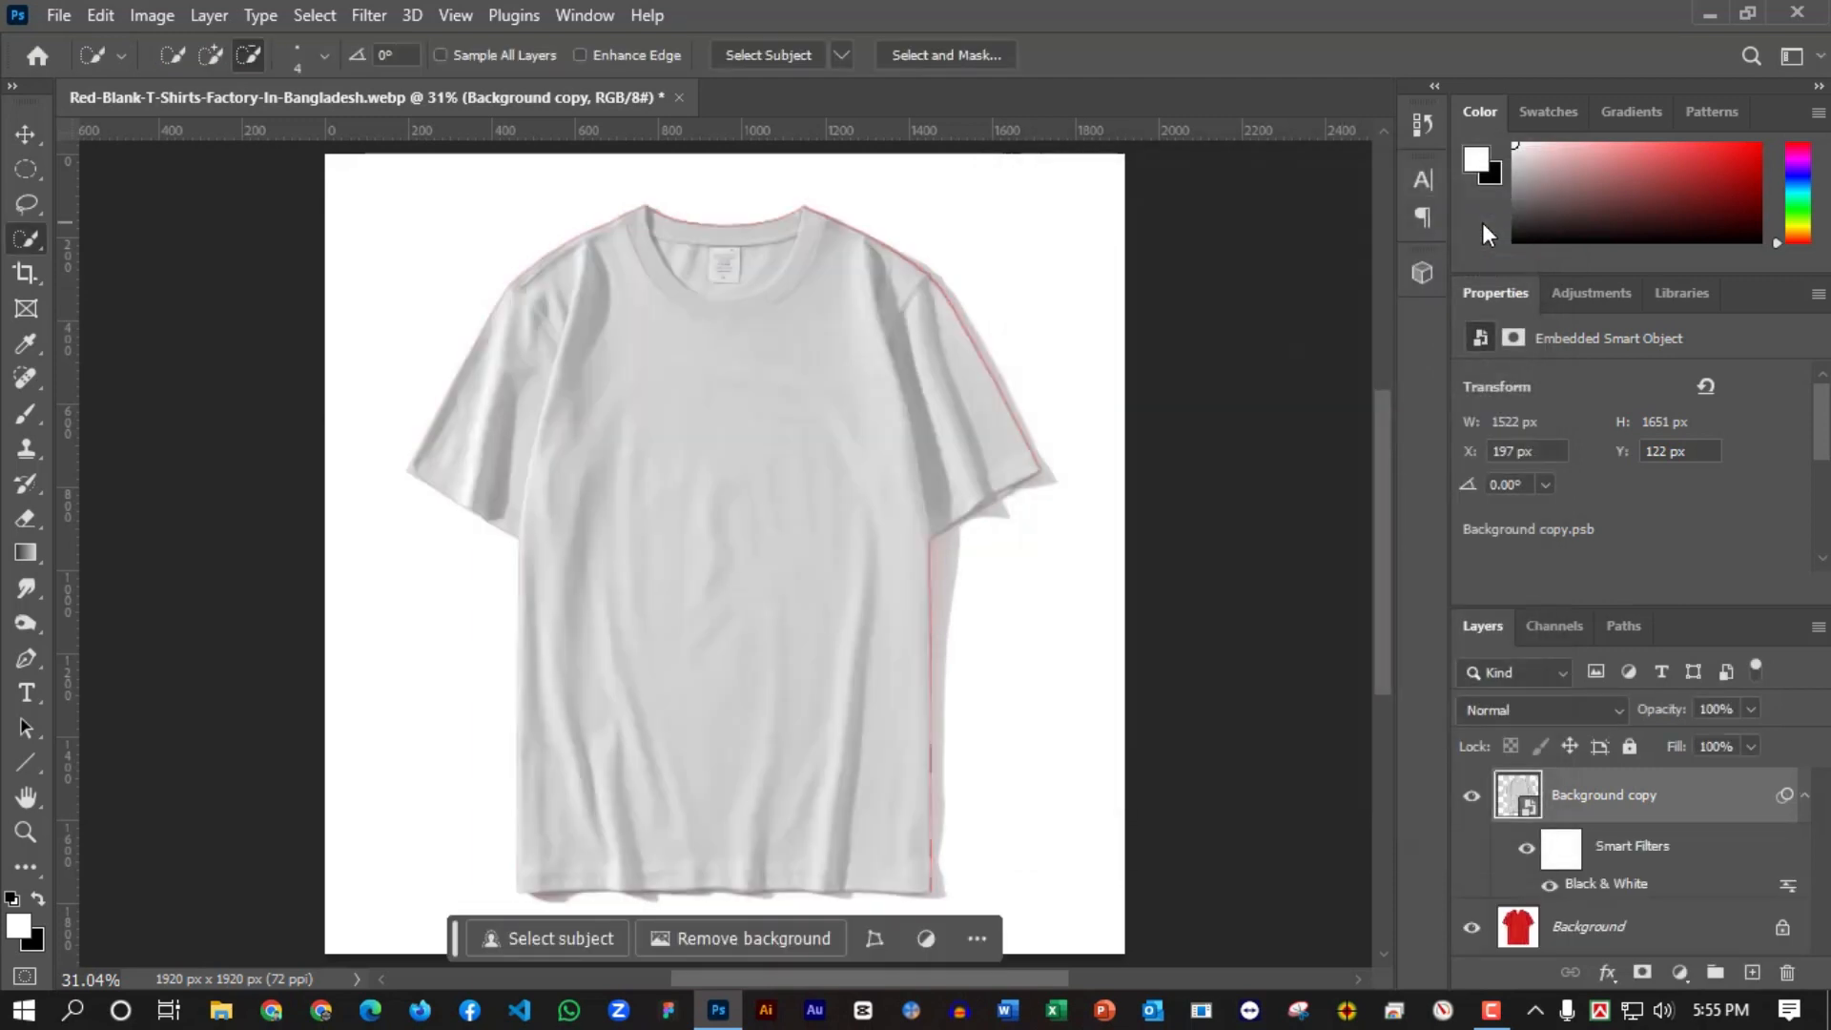
left_click(1805, 794)
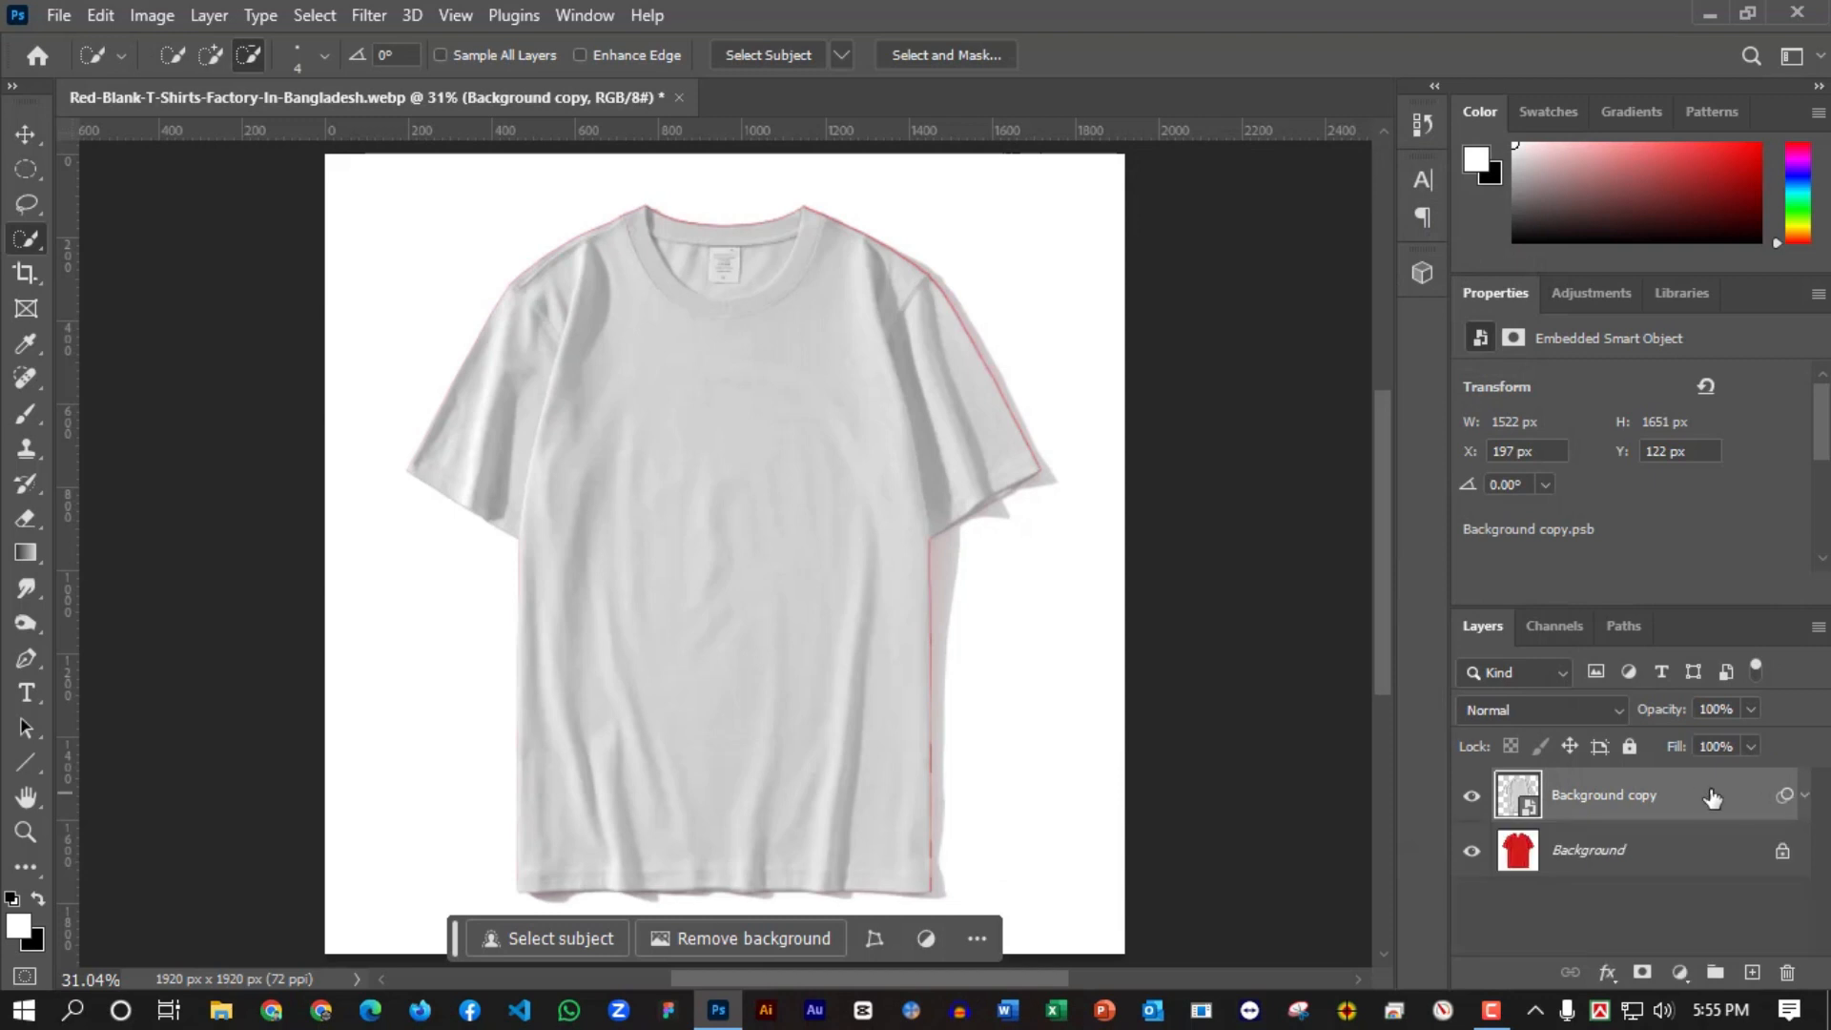
Compare the Background copy with the original red T-shirt, duplicate that copy, and hide the new duplicate.
left_click(1471, 796)
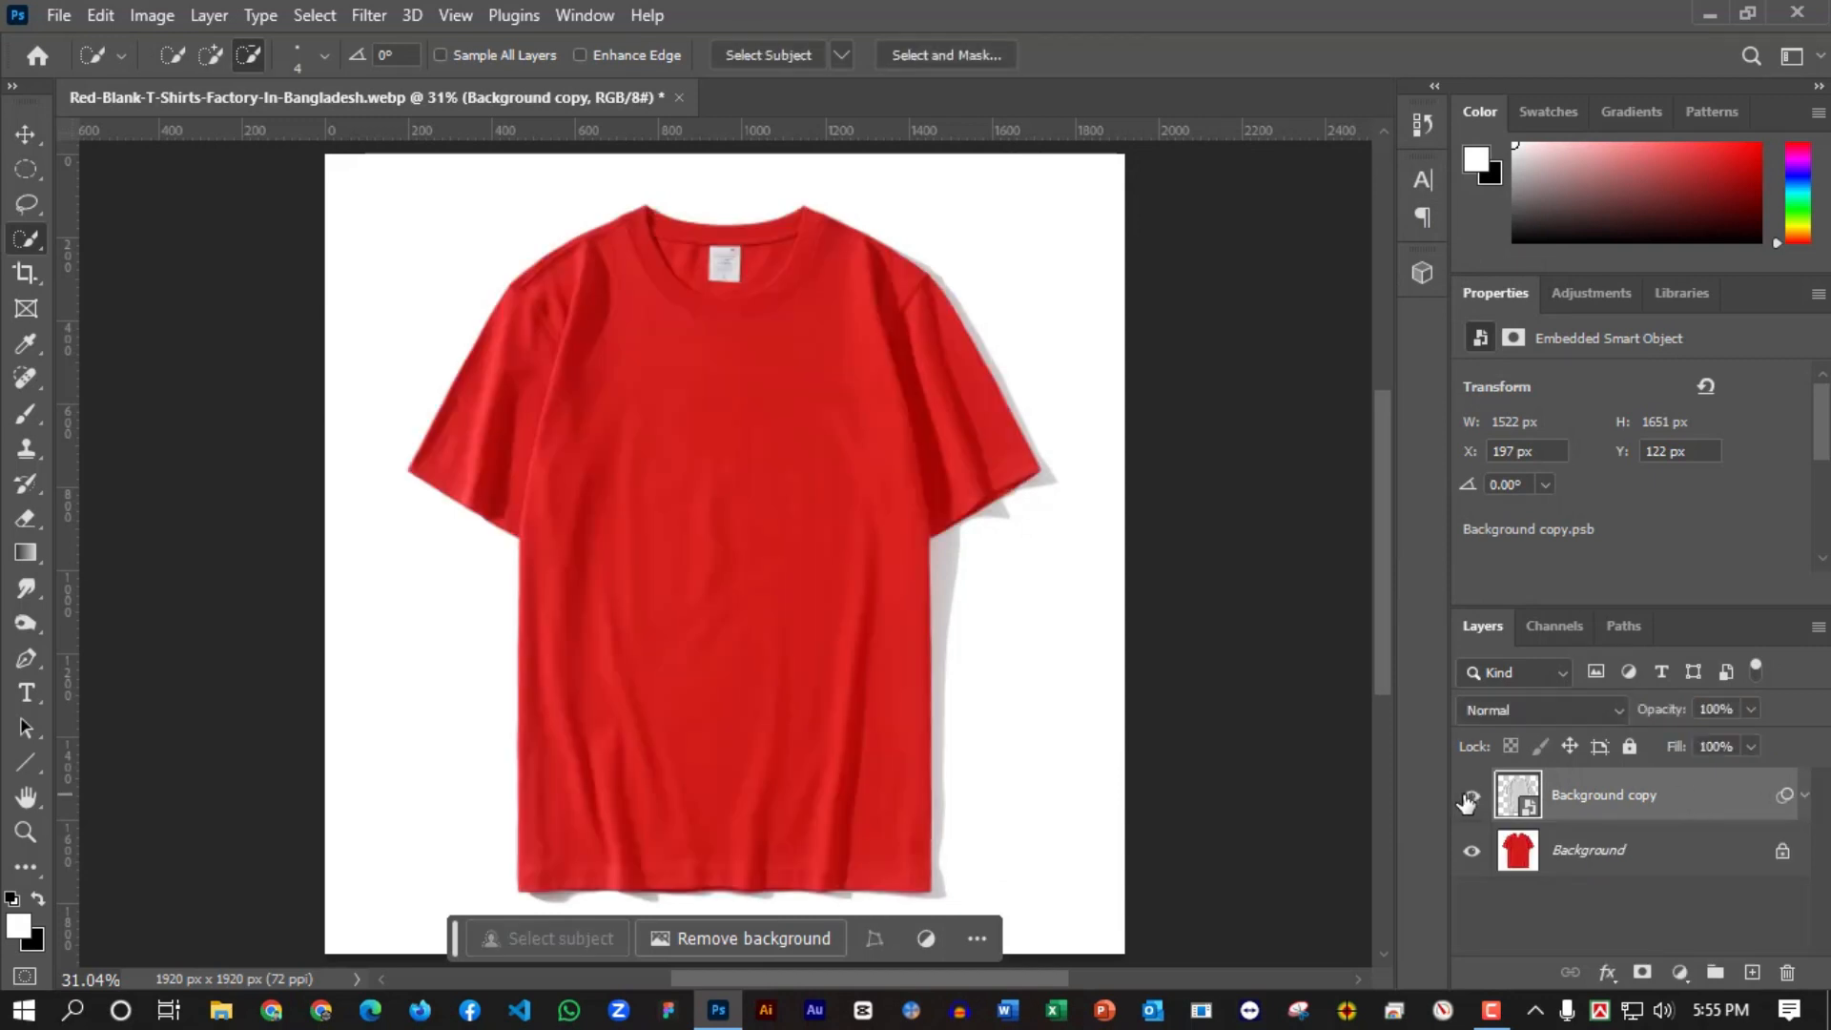
left_click(1471, 796)
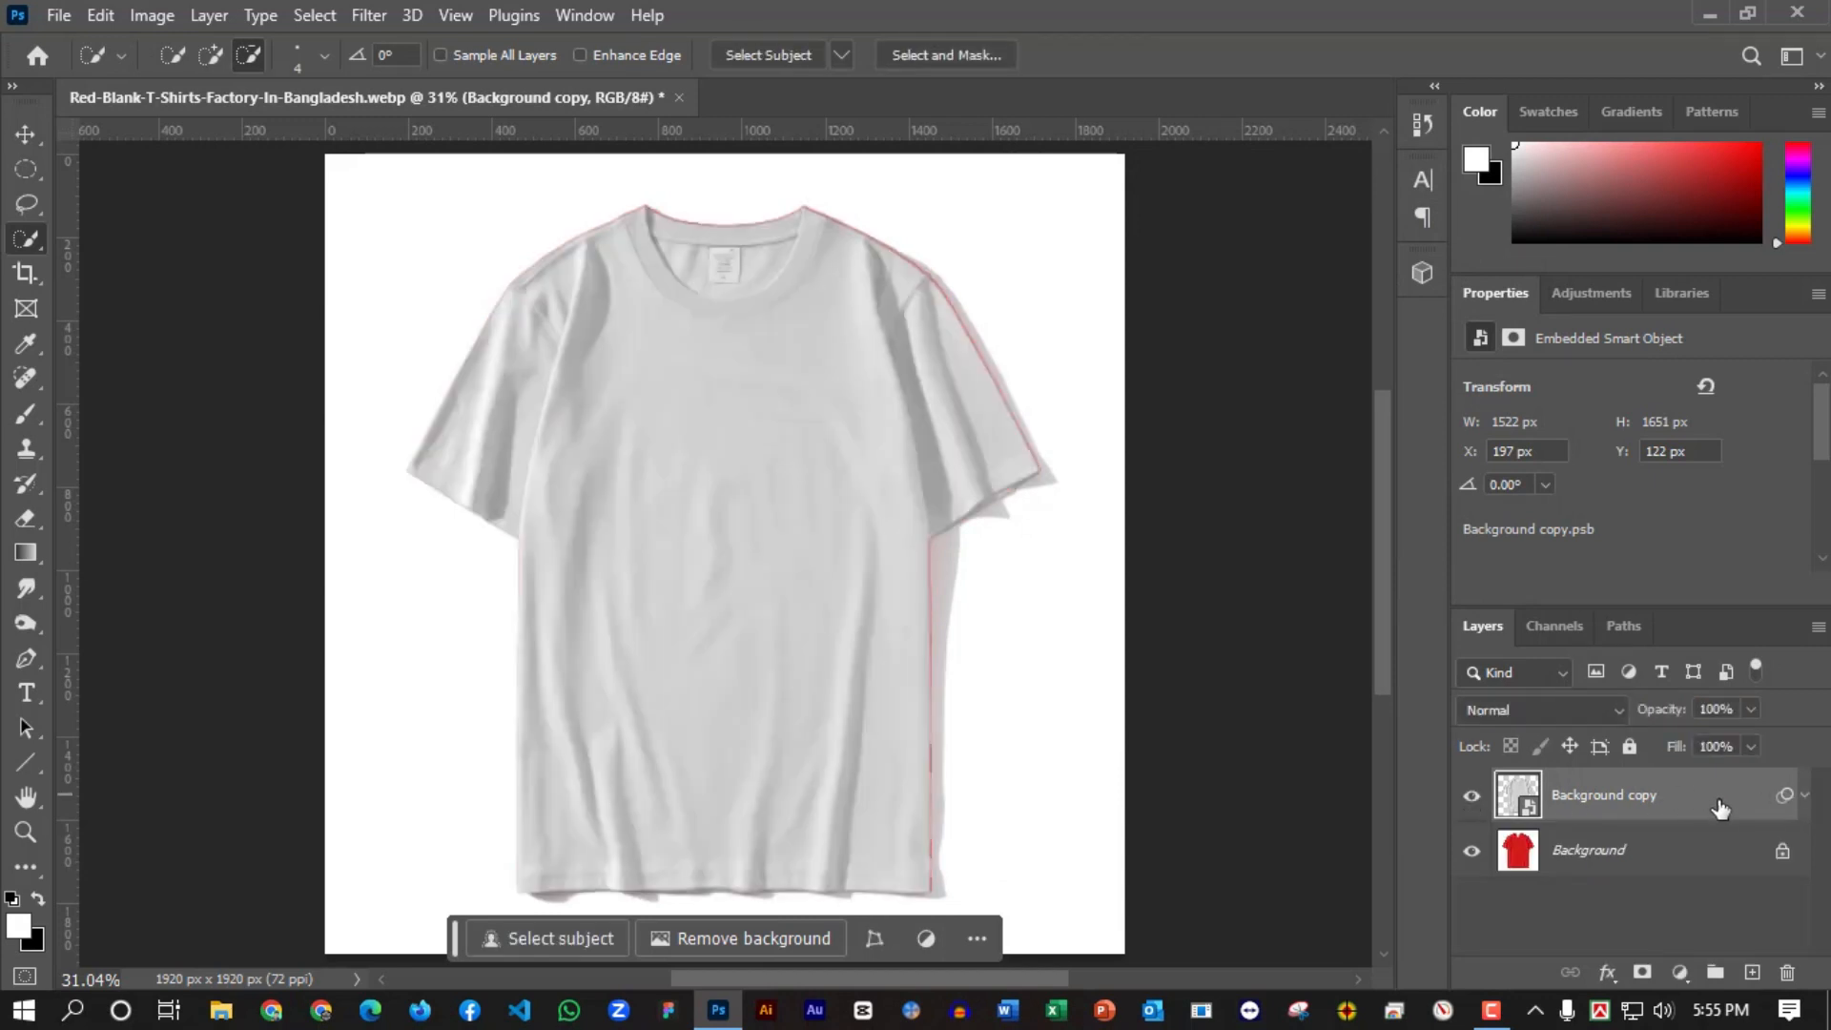
left_click_drag(1715, 803, 1751, 971)
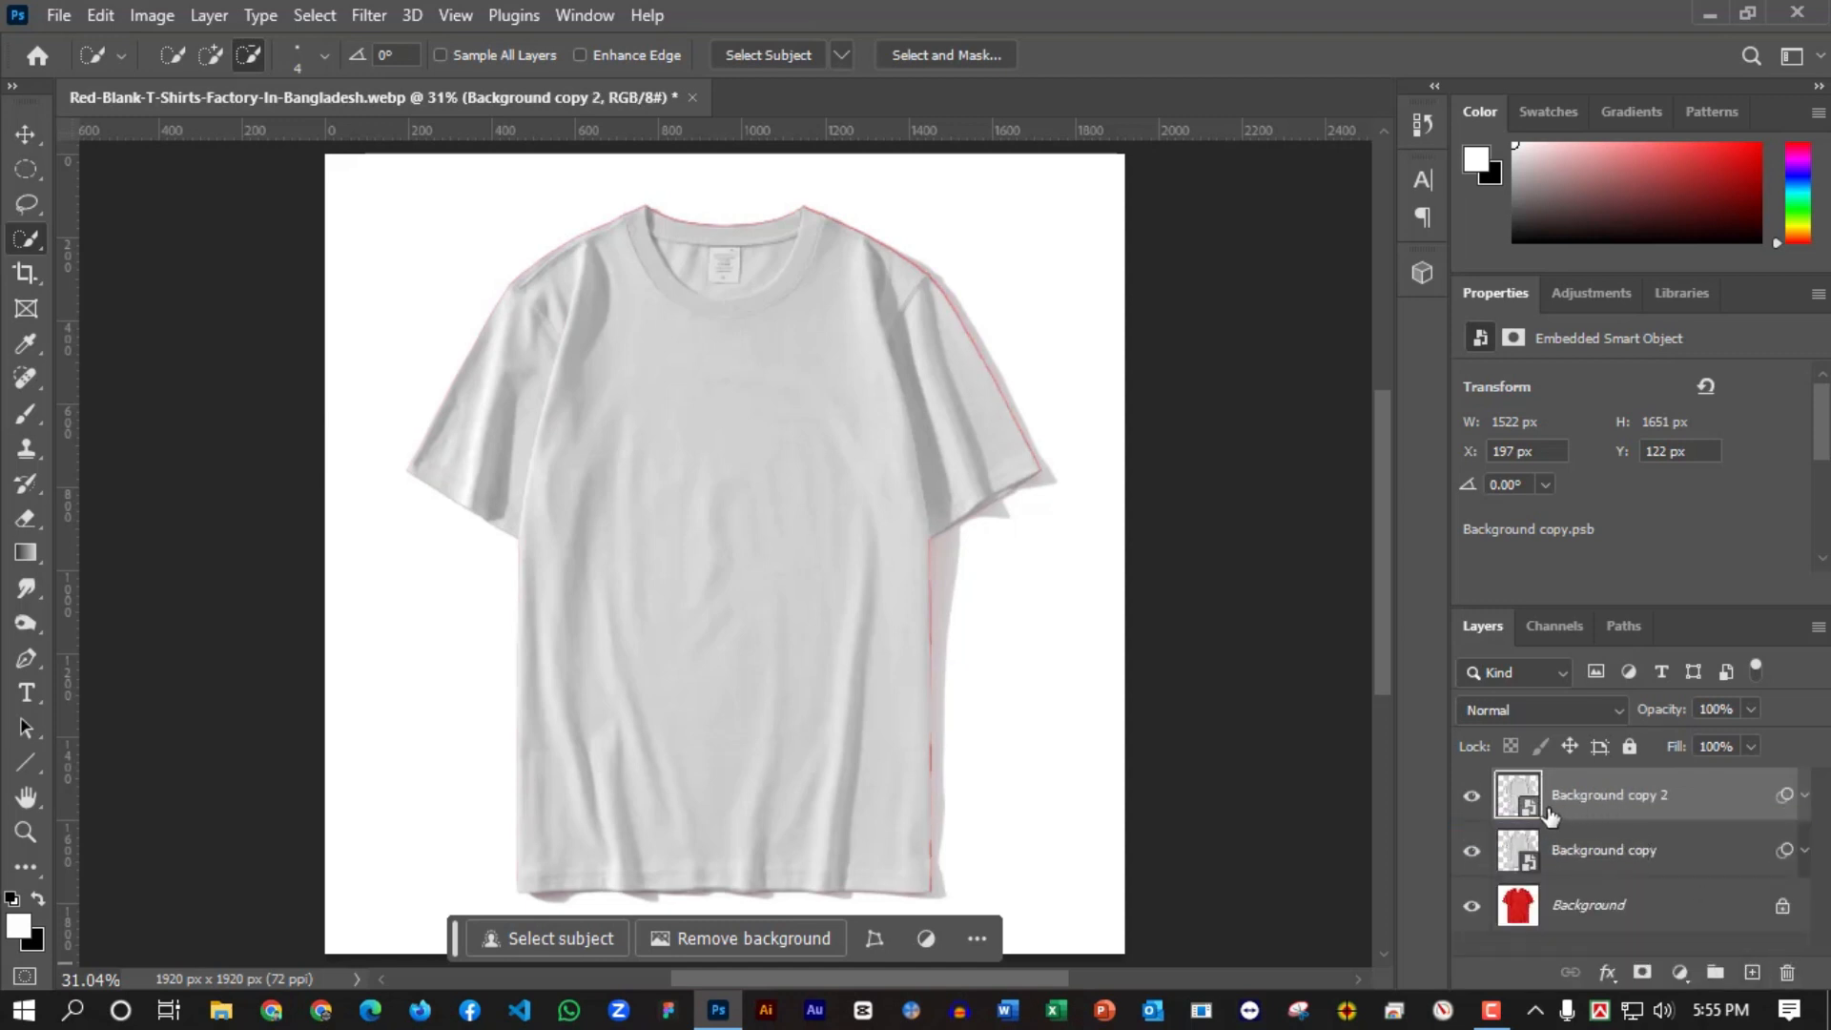
left_click(1473, 799)
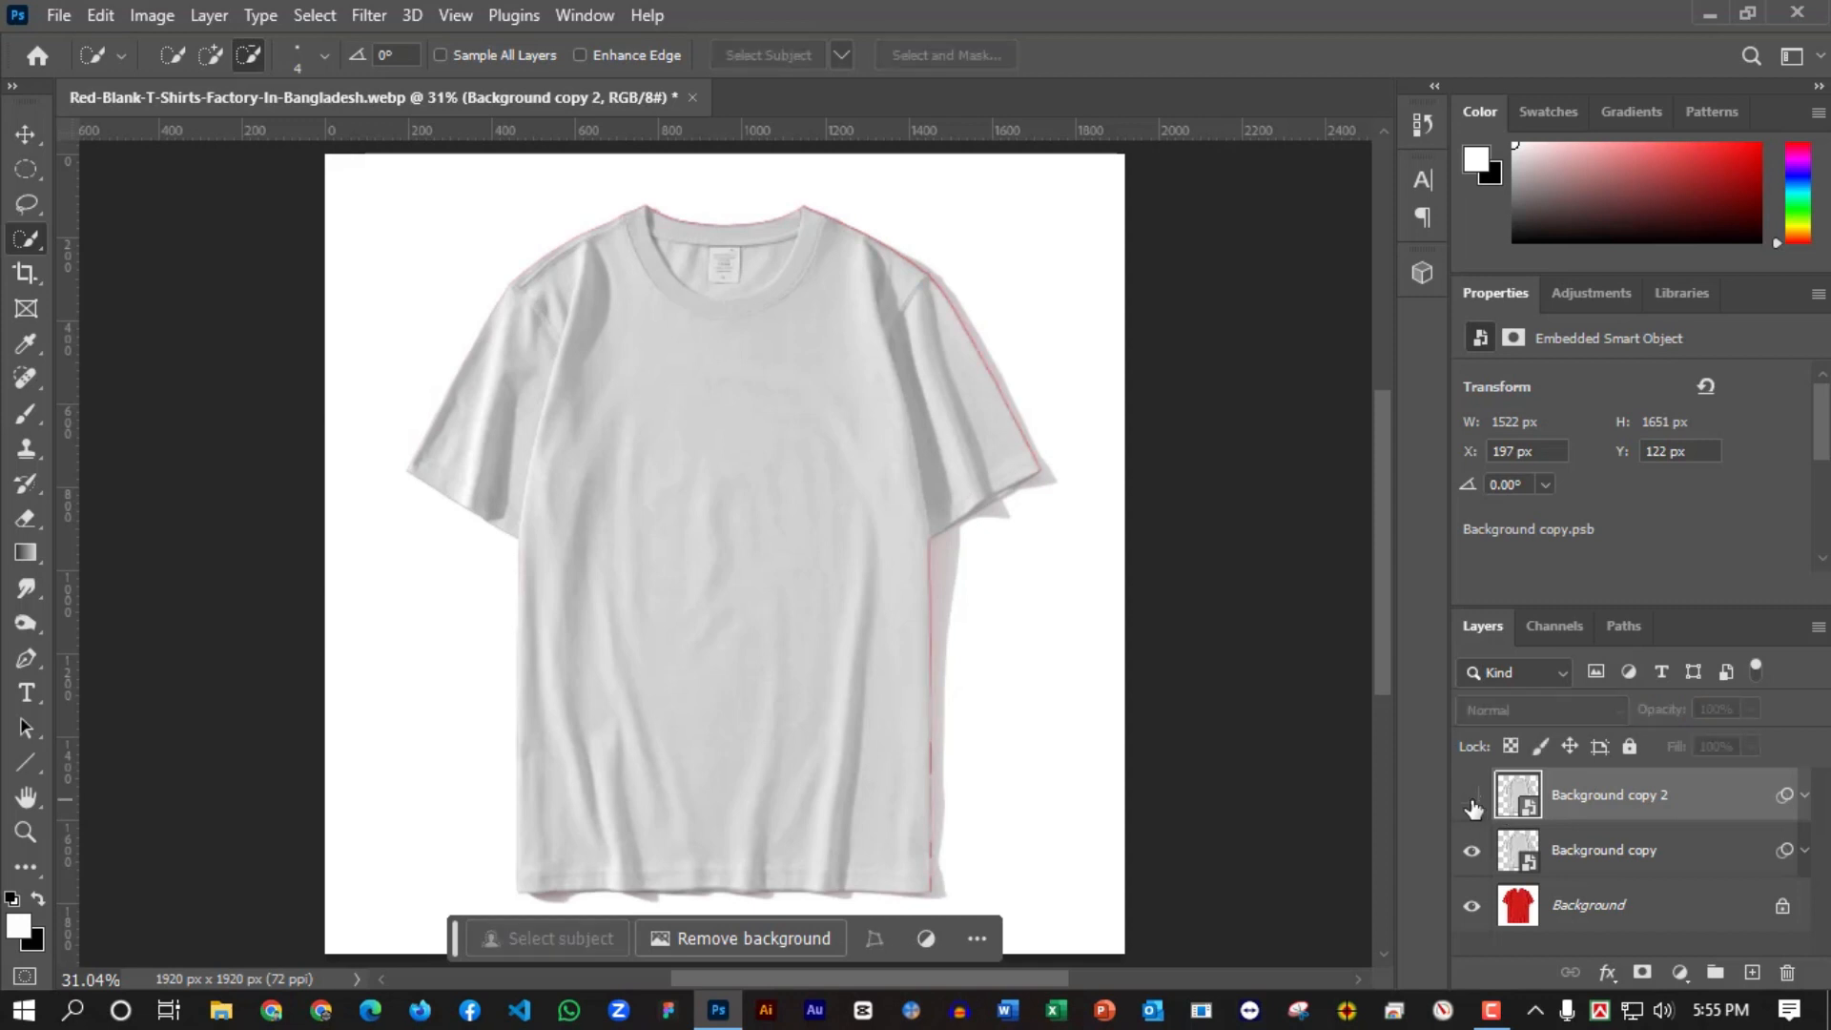
Add a Solid Color fill layer directly above the Background copy in cyan #18ccdc.
left_click(1700, 864)
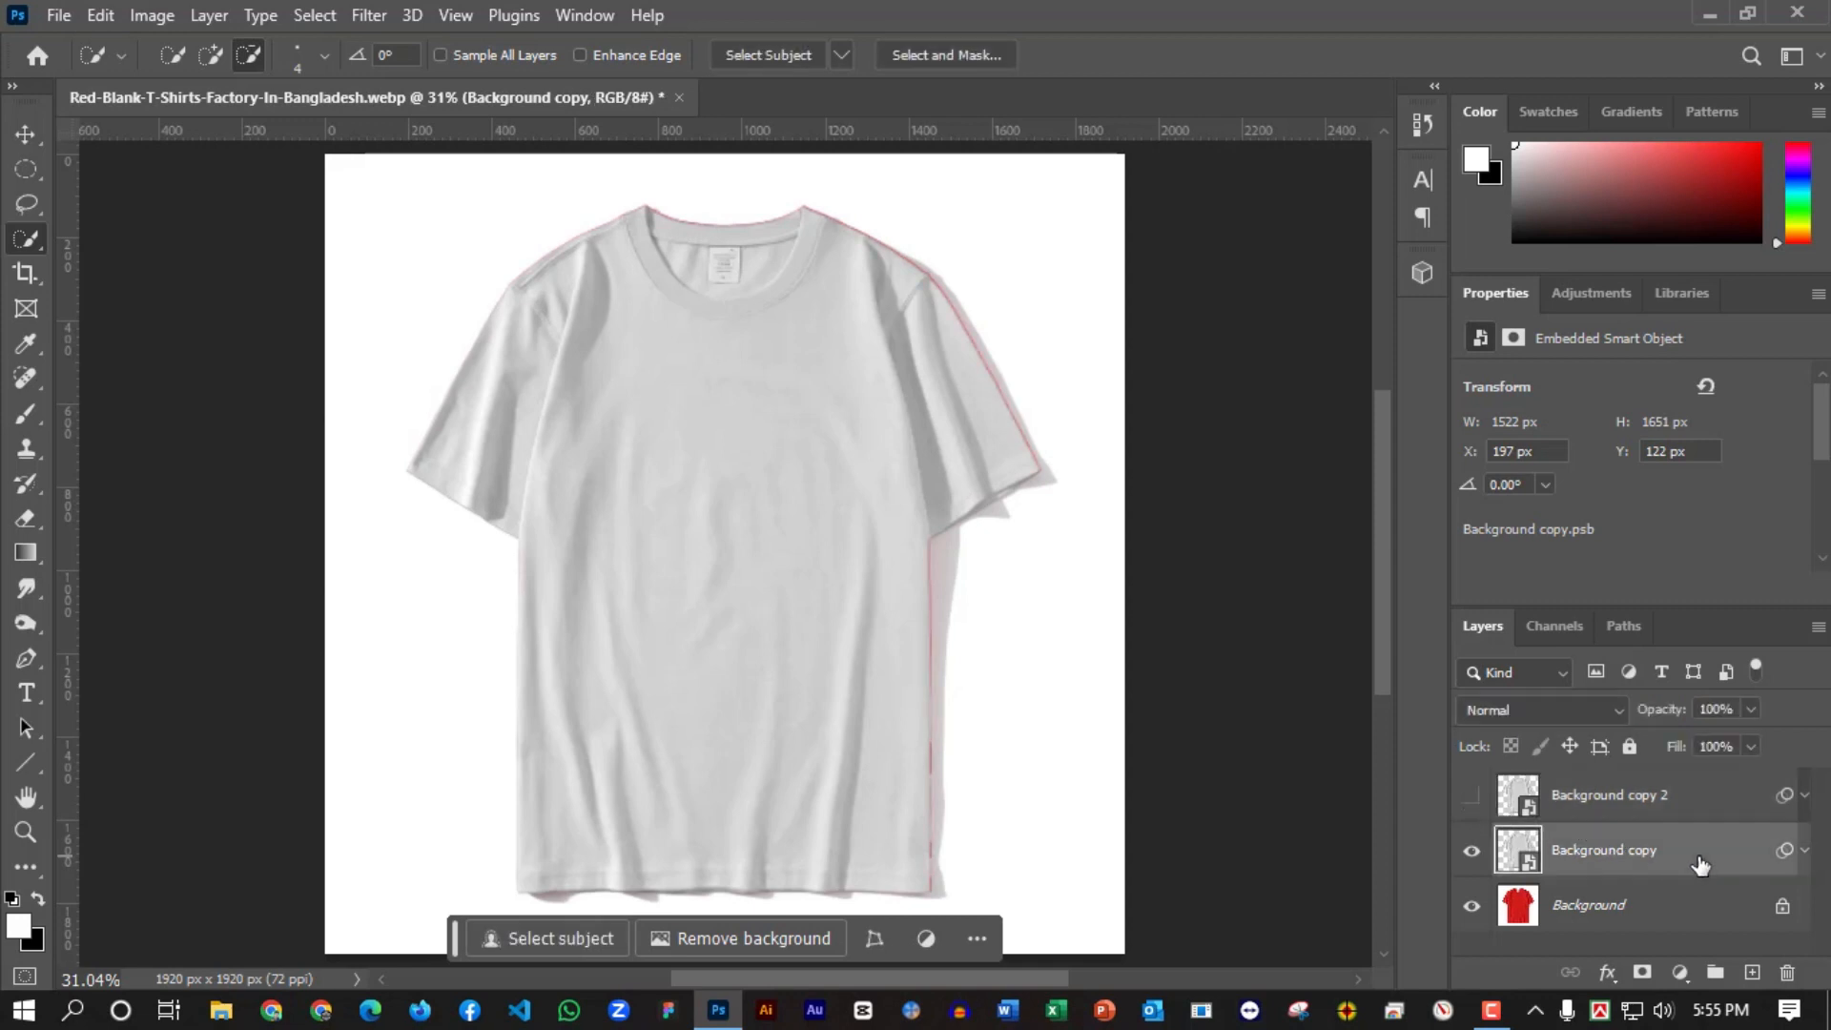
left_click(1680, 971)
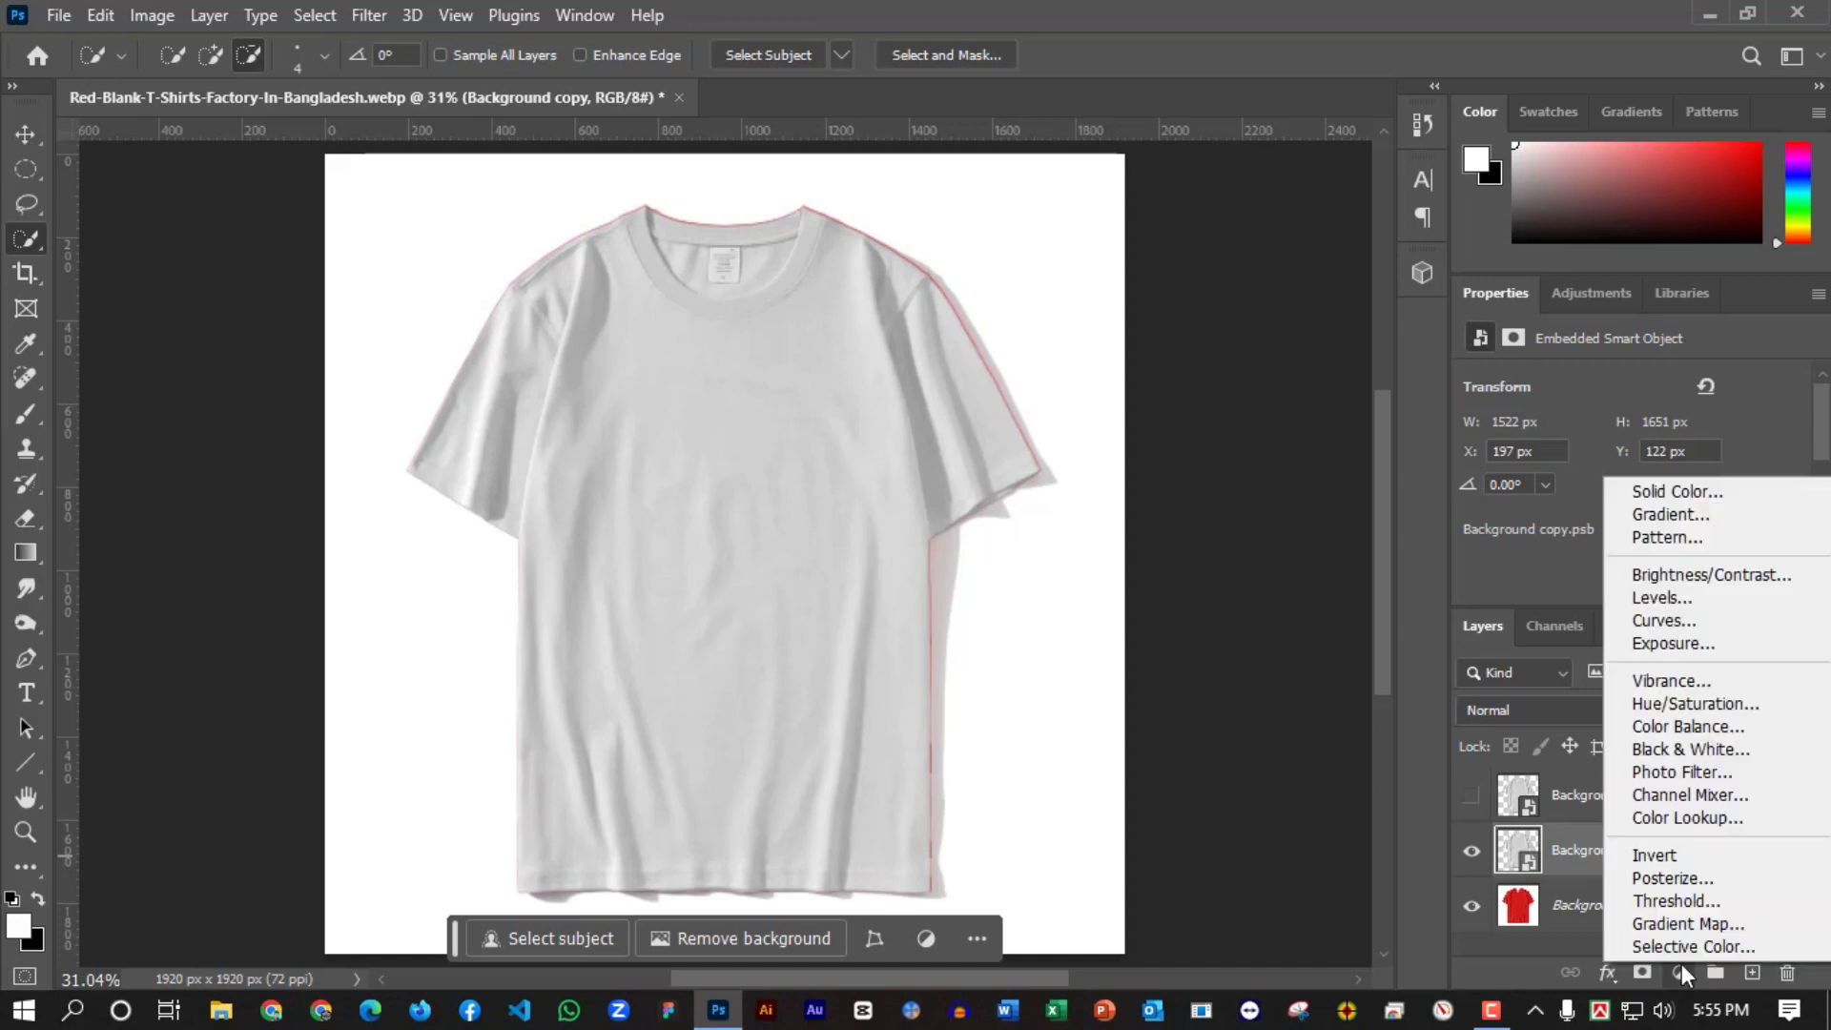
left_click(1639, 486)
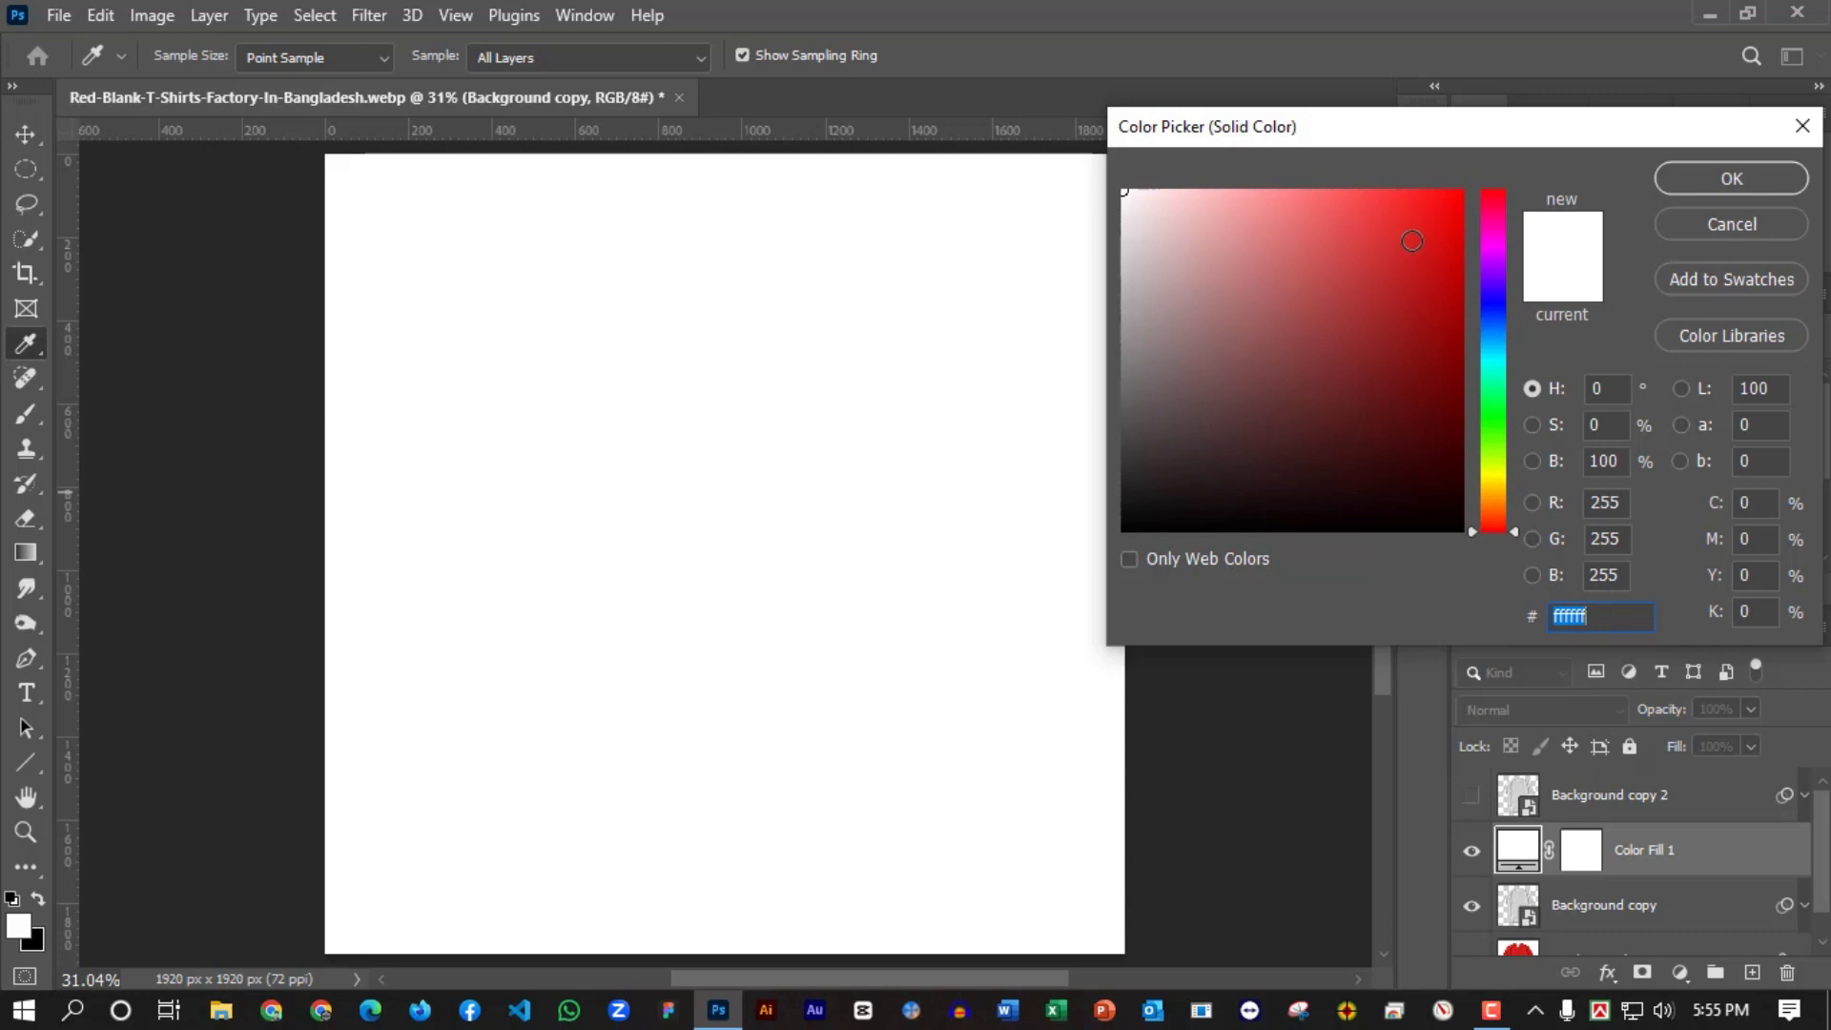
left_click(1411, 240)
left_click_drag(1484, 349, 1507, 354)
left_click(1425, 236)
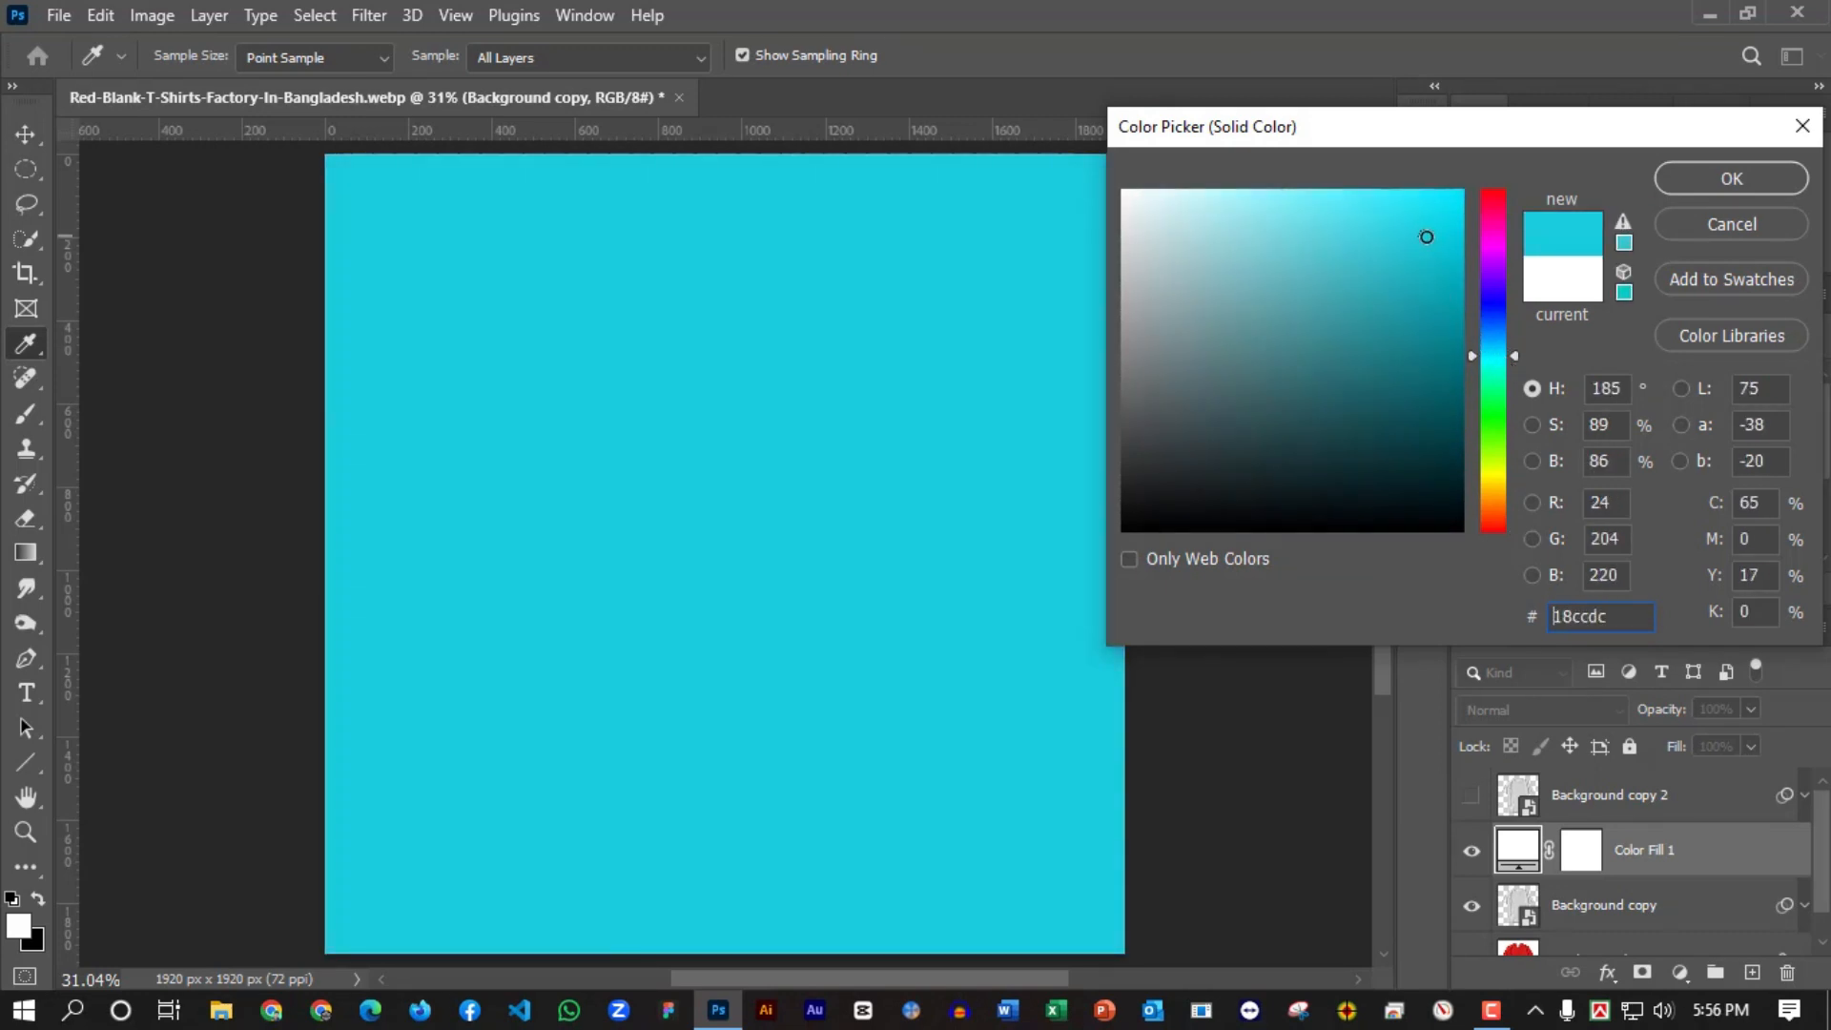
left_click(1680, 185)
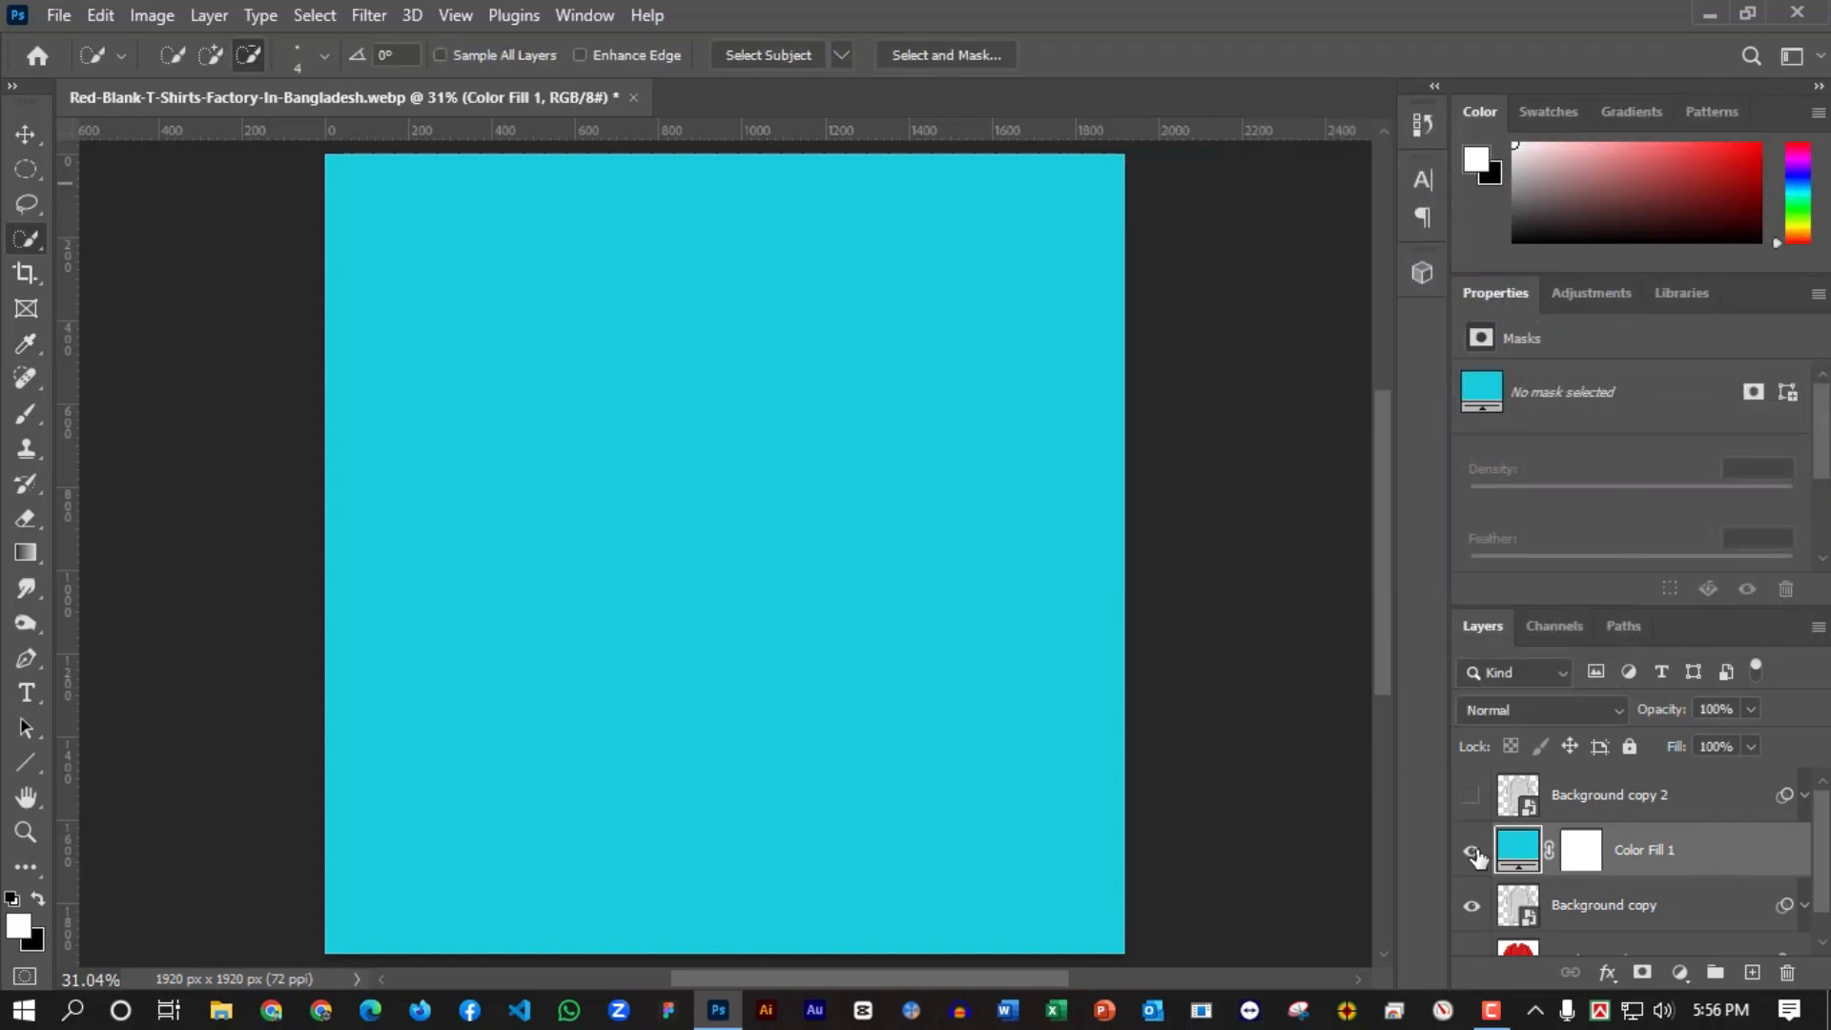
Clip the cyan Color Fill 1 layer to the Background copy layer with a clipping mask.
left_click(1471, 851)
left_click(1471, 850)
right_click(1722, 860)
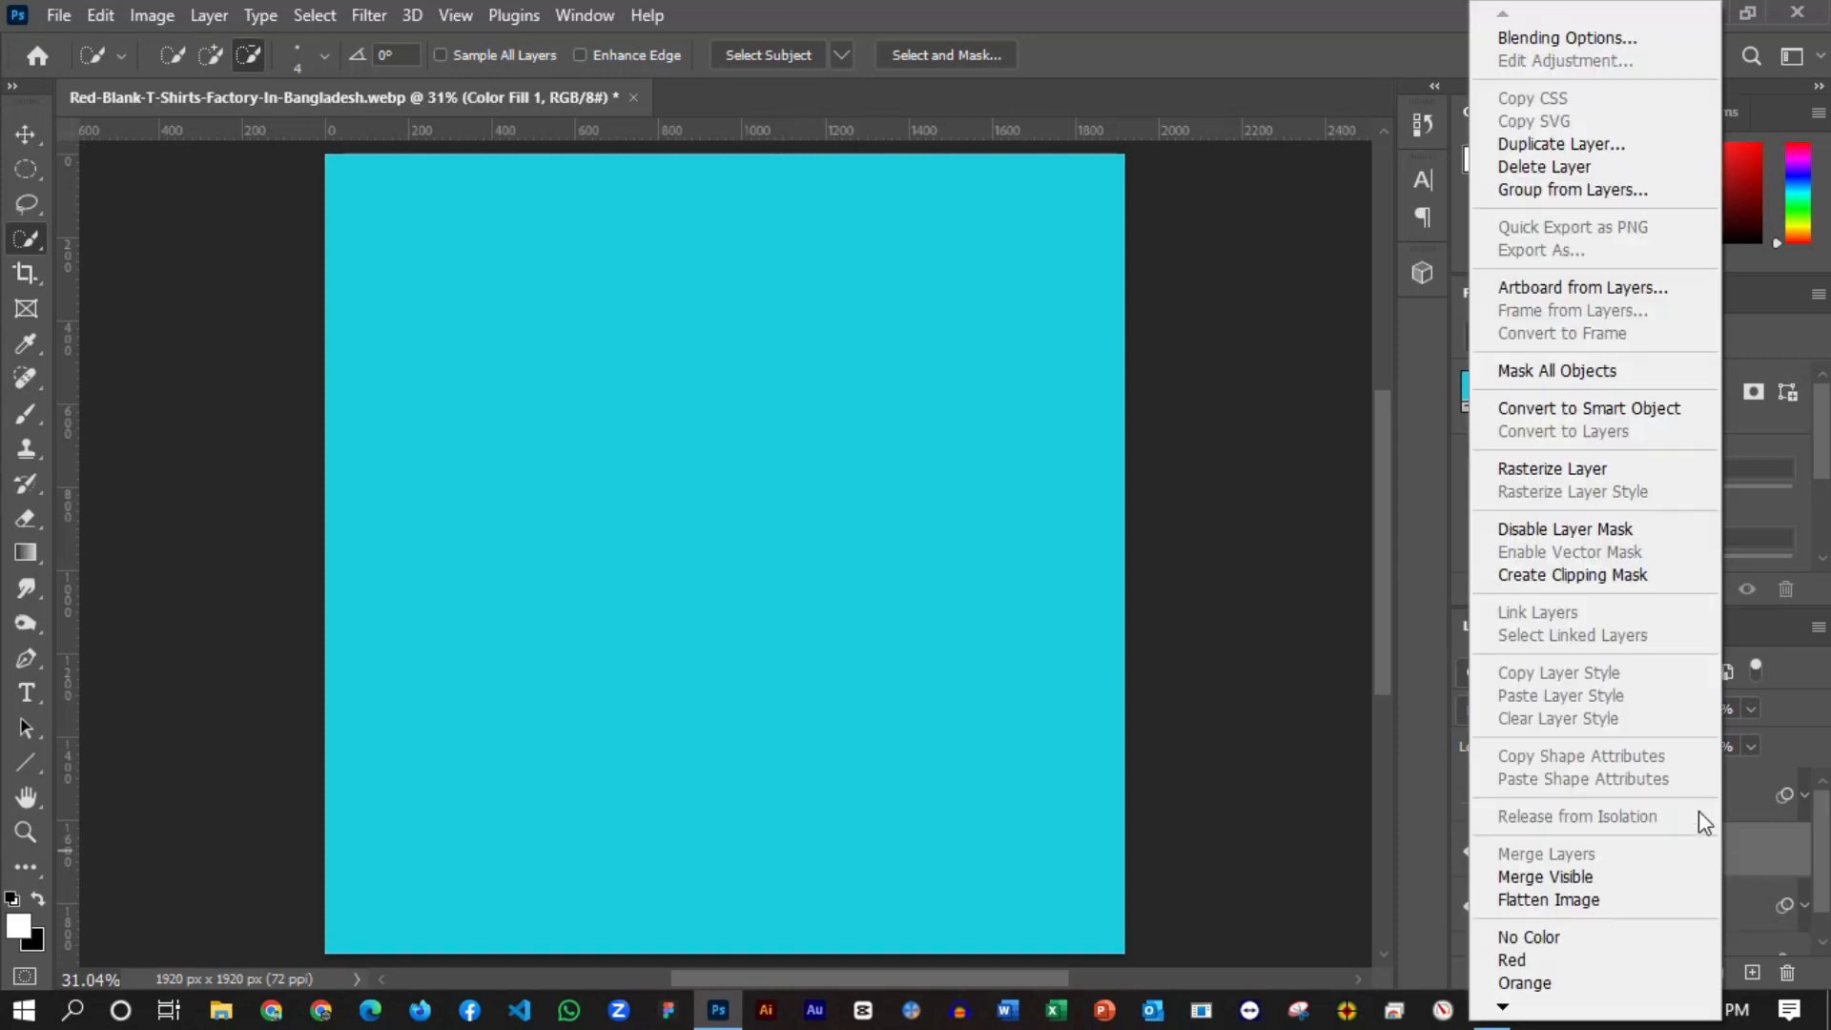
left_click(1589, 578)
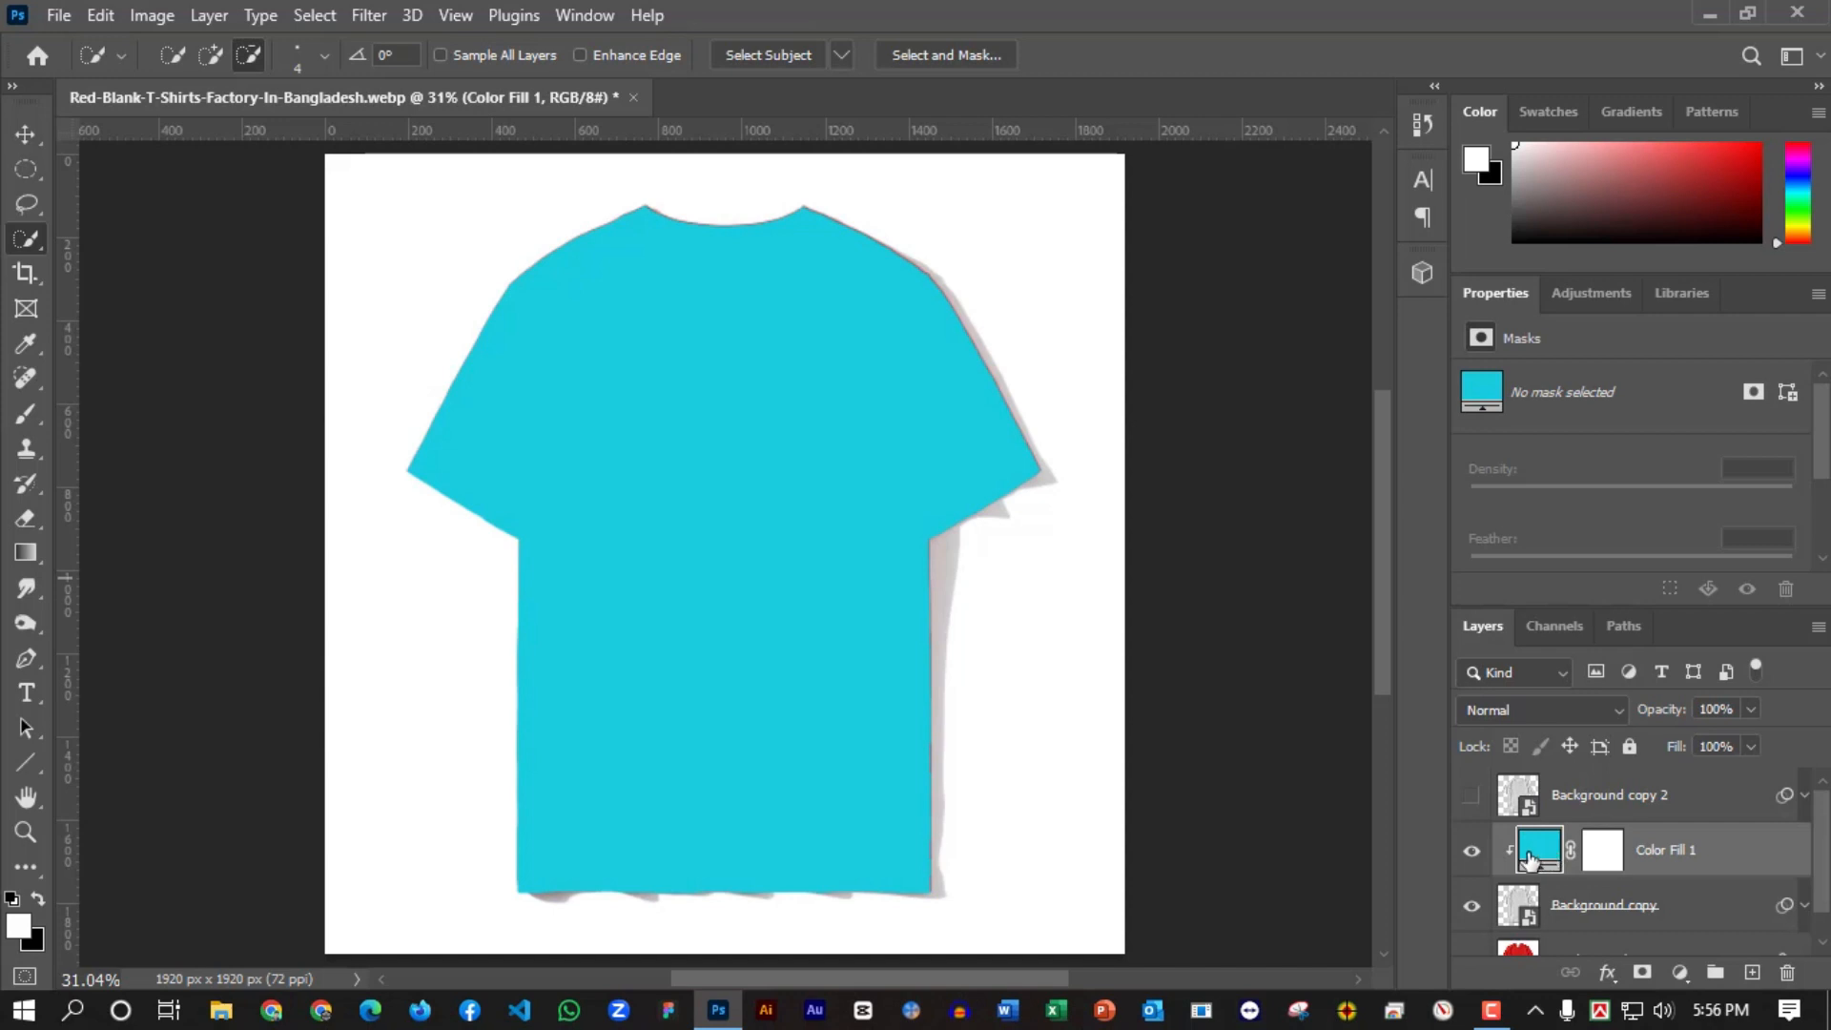
Compare the shirt with the clipped Color Fill 1 and Background copy layers shown and hidden.
left_click(1472, 852)
left_click(1472, 853)
left_click(1472, 852)
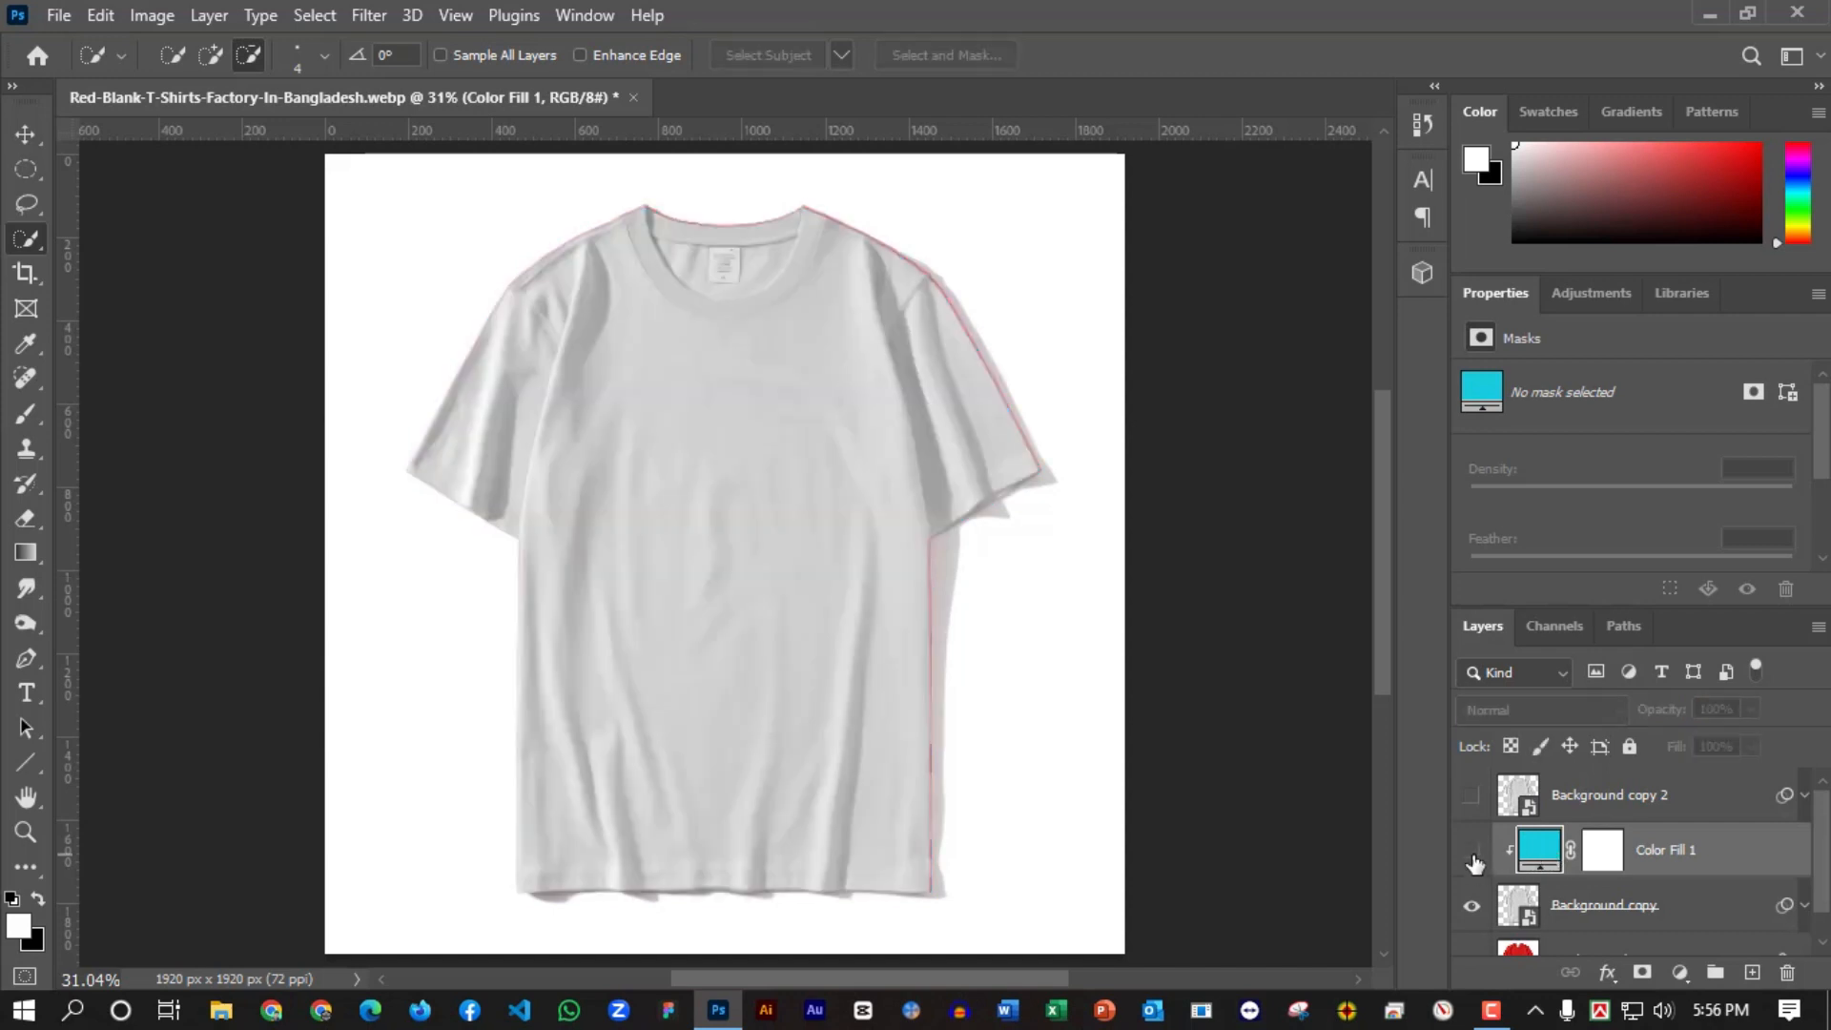
left_click(1472, 852)
left_click(1472, 906)
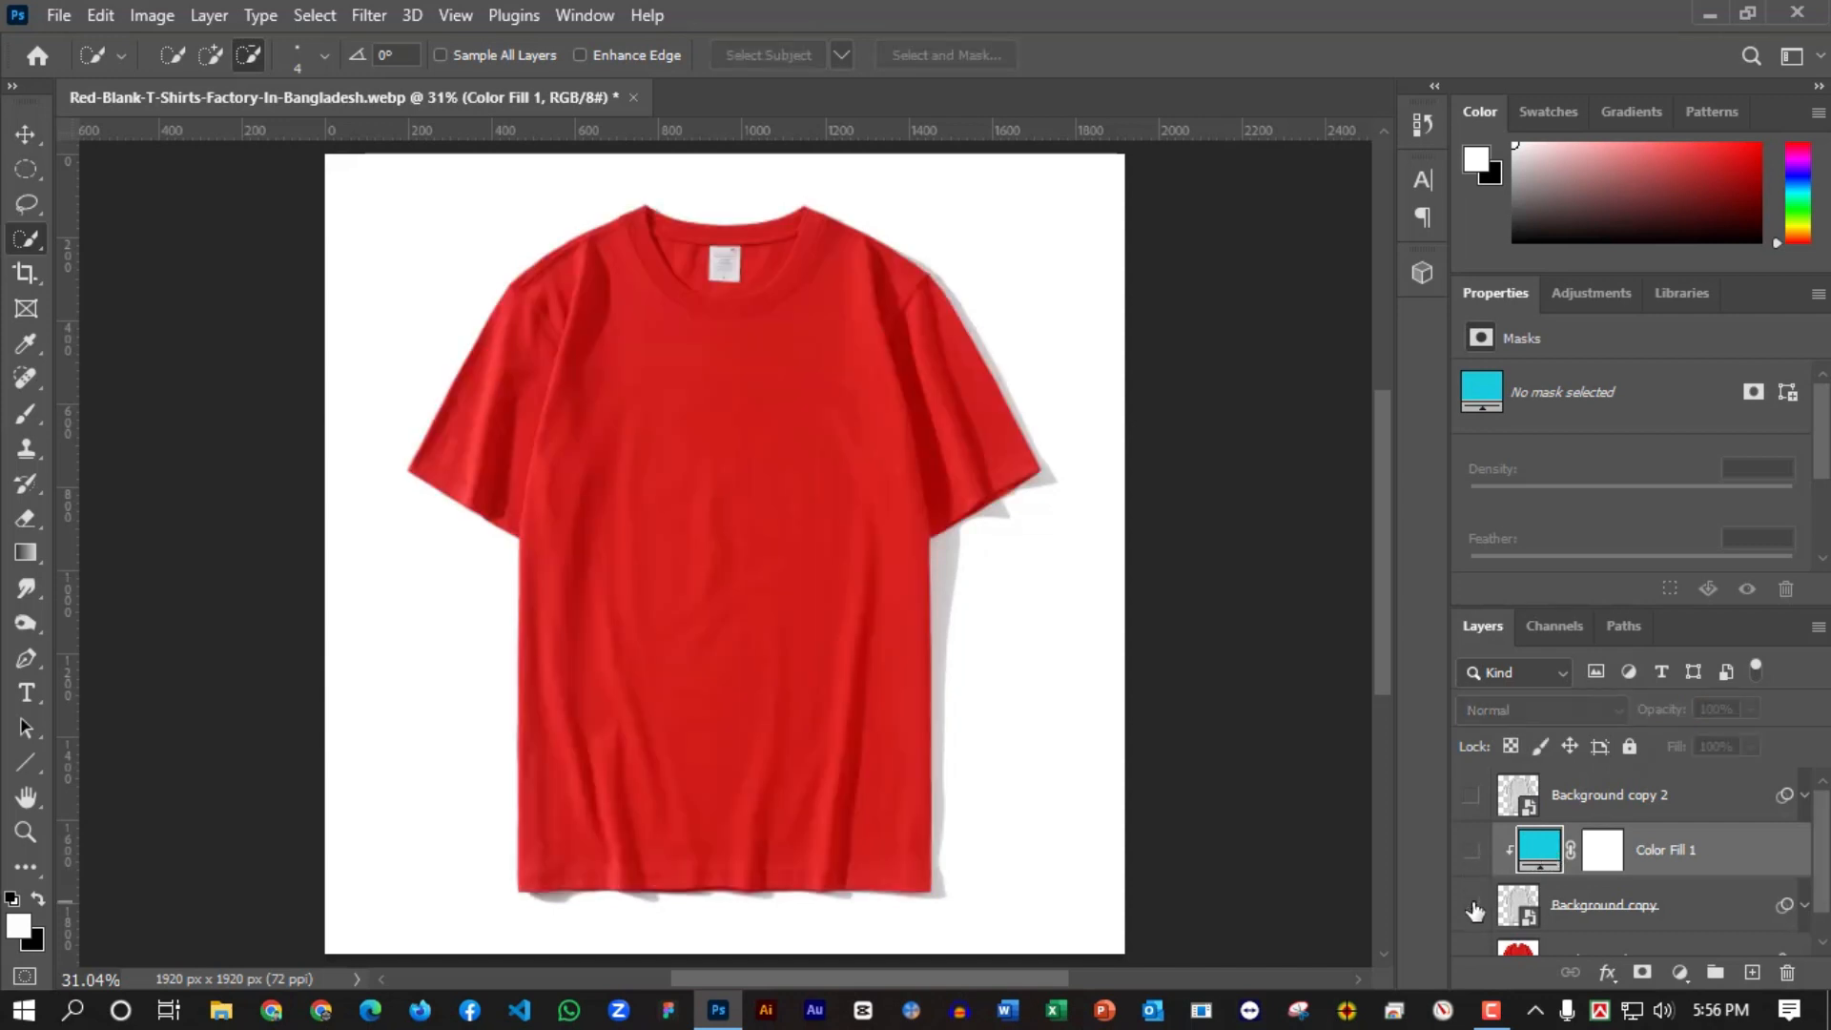
left_click(1473, 907)
left_click(1473, 849)
left_click(1475, 906)
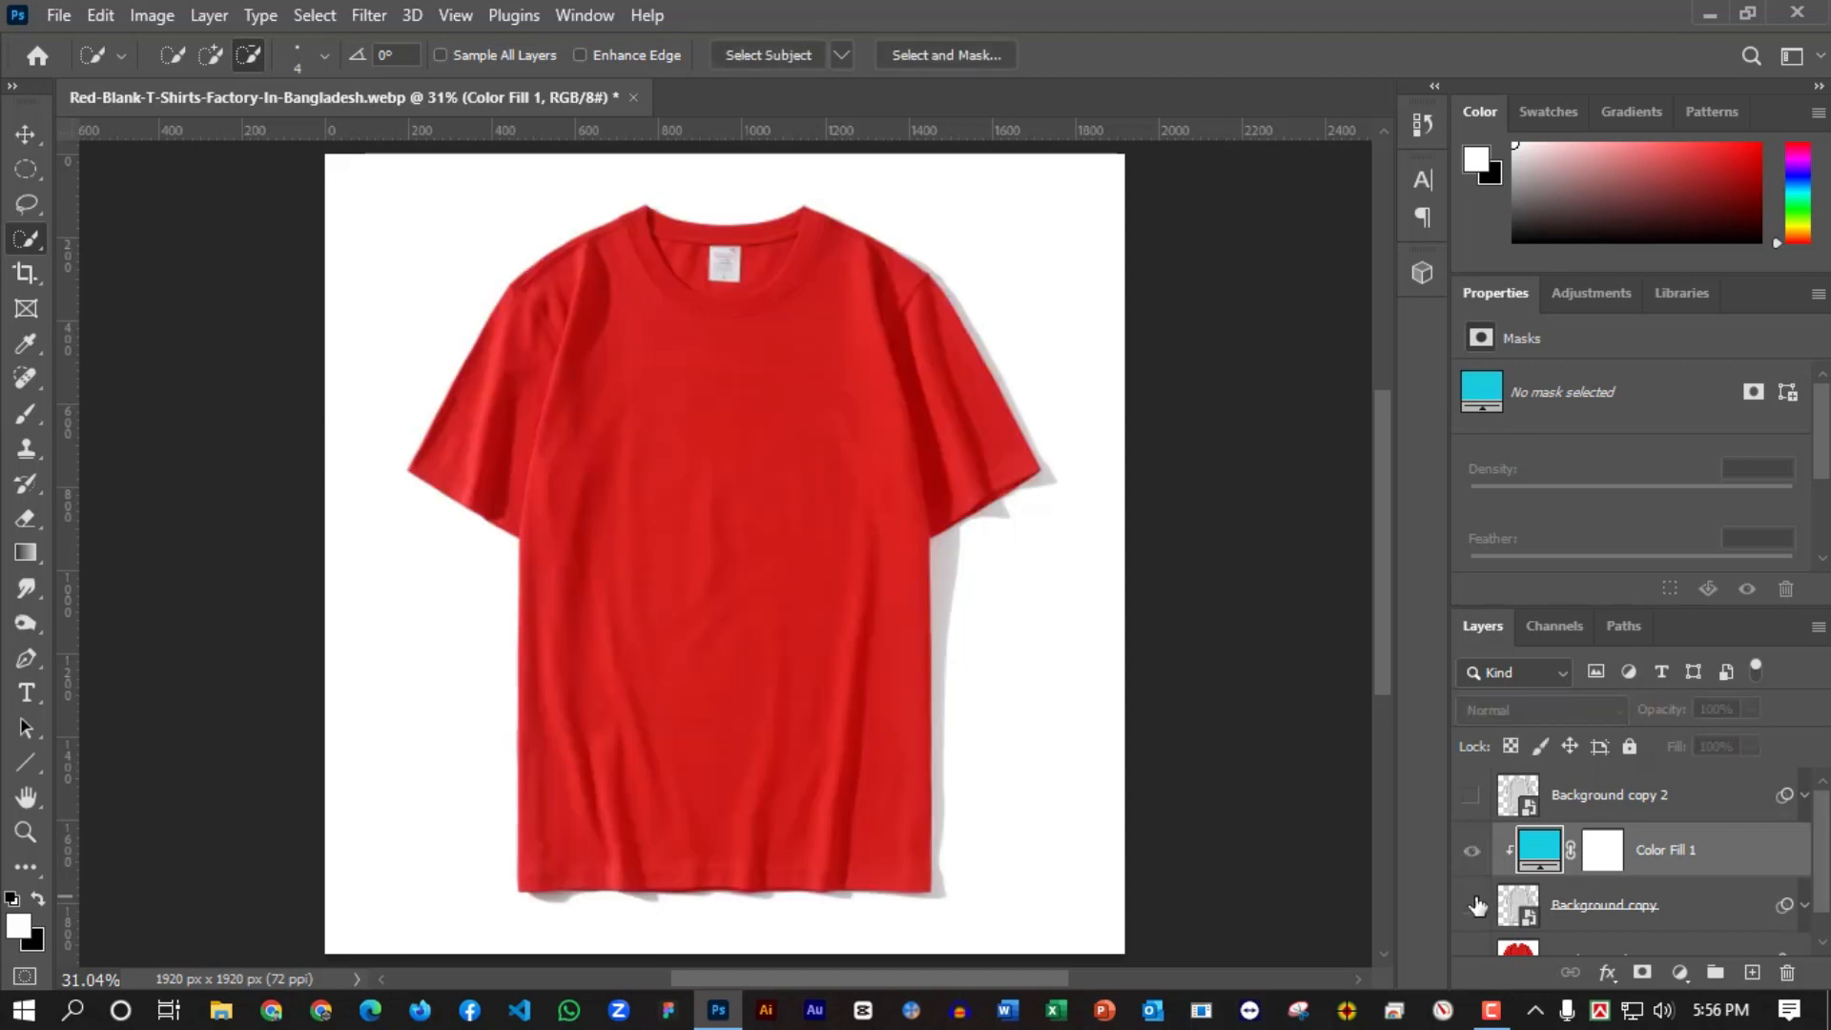
left_click(1475, 906)
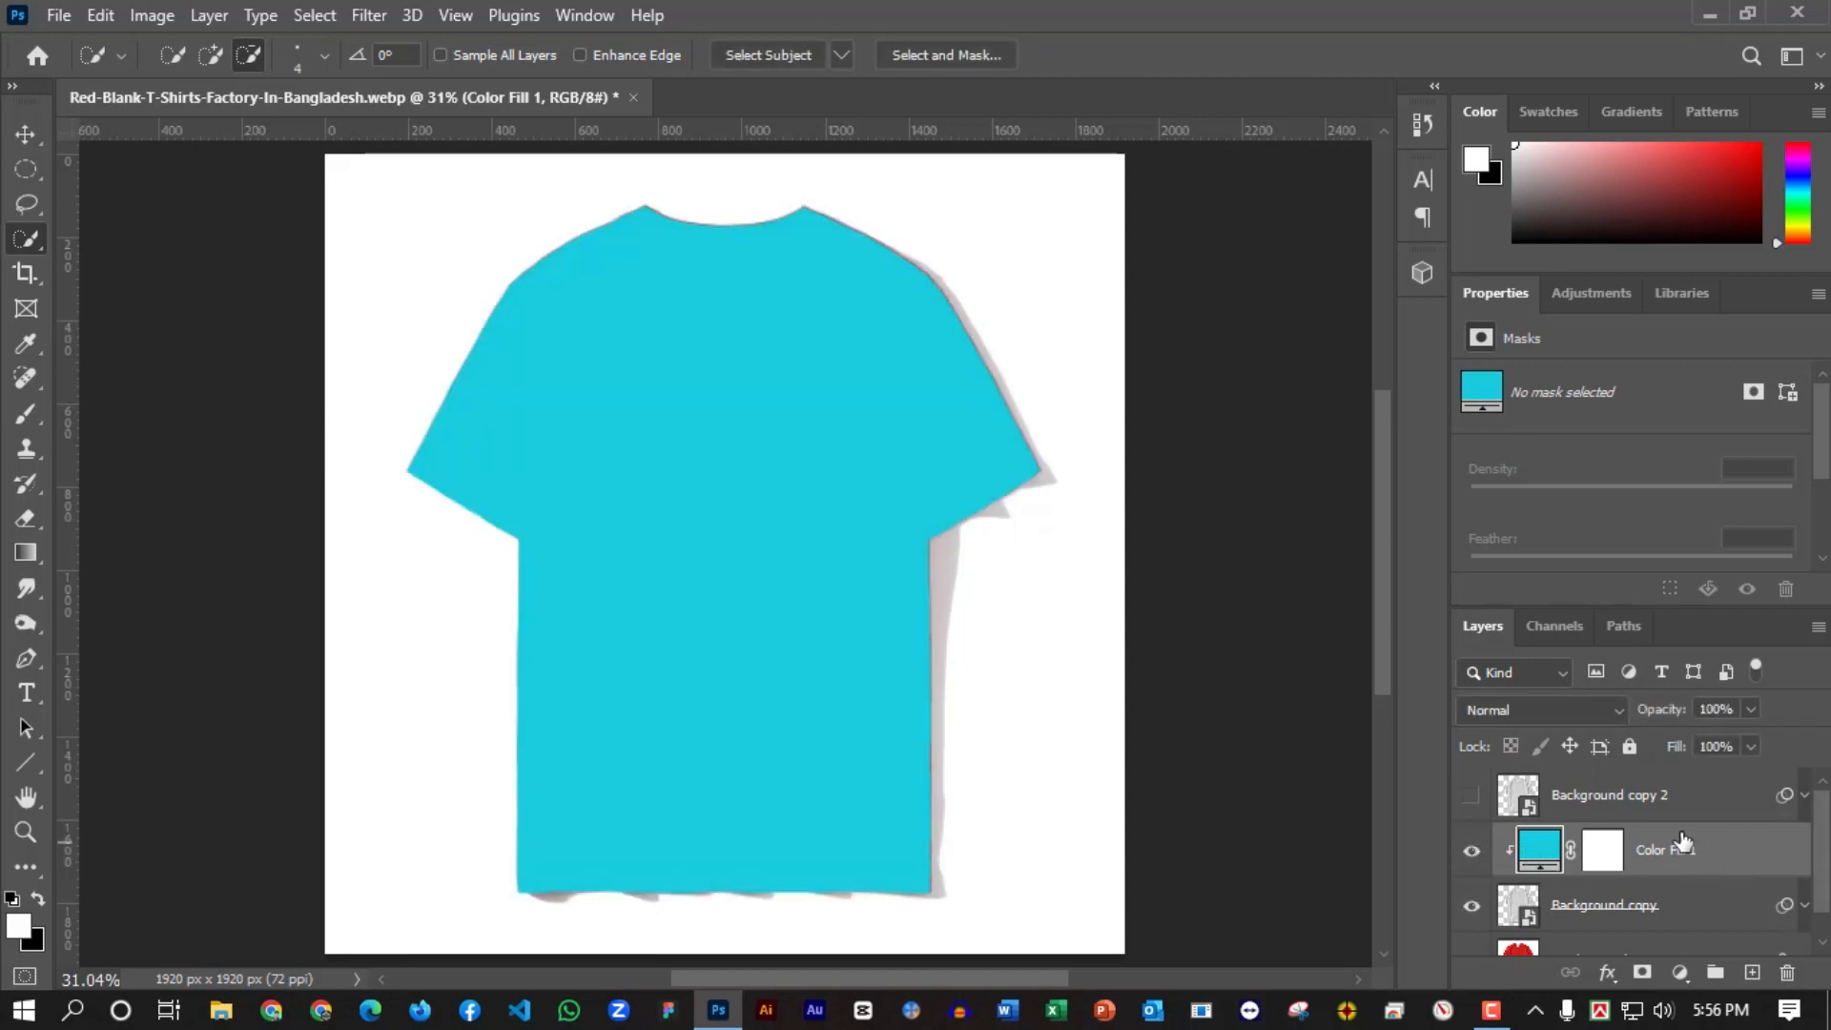
Set the blend mode of the Color Fill 1 layer to Multiply.
left_click(1533, 709)
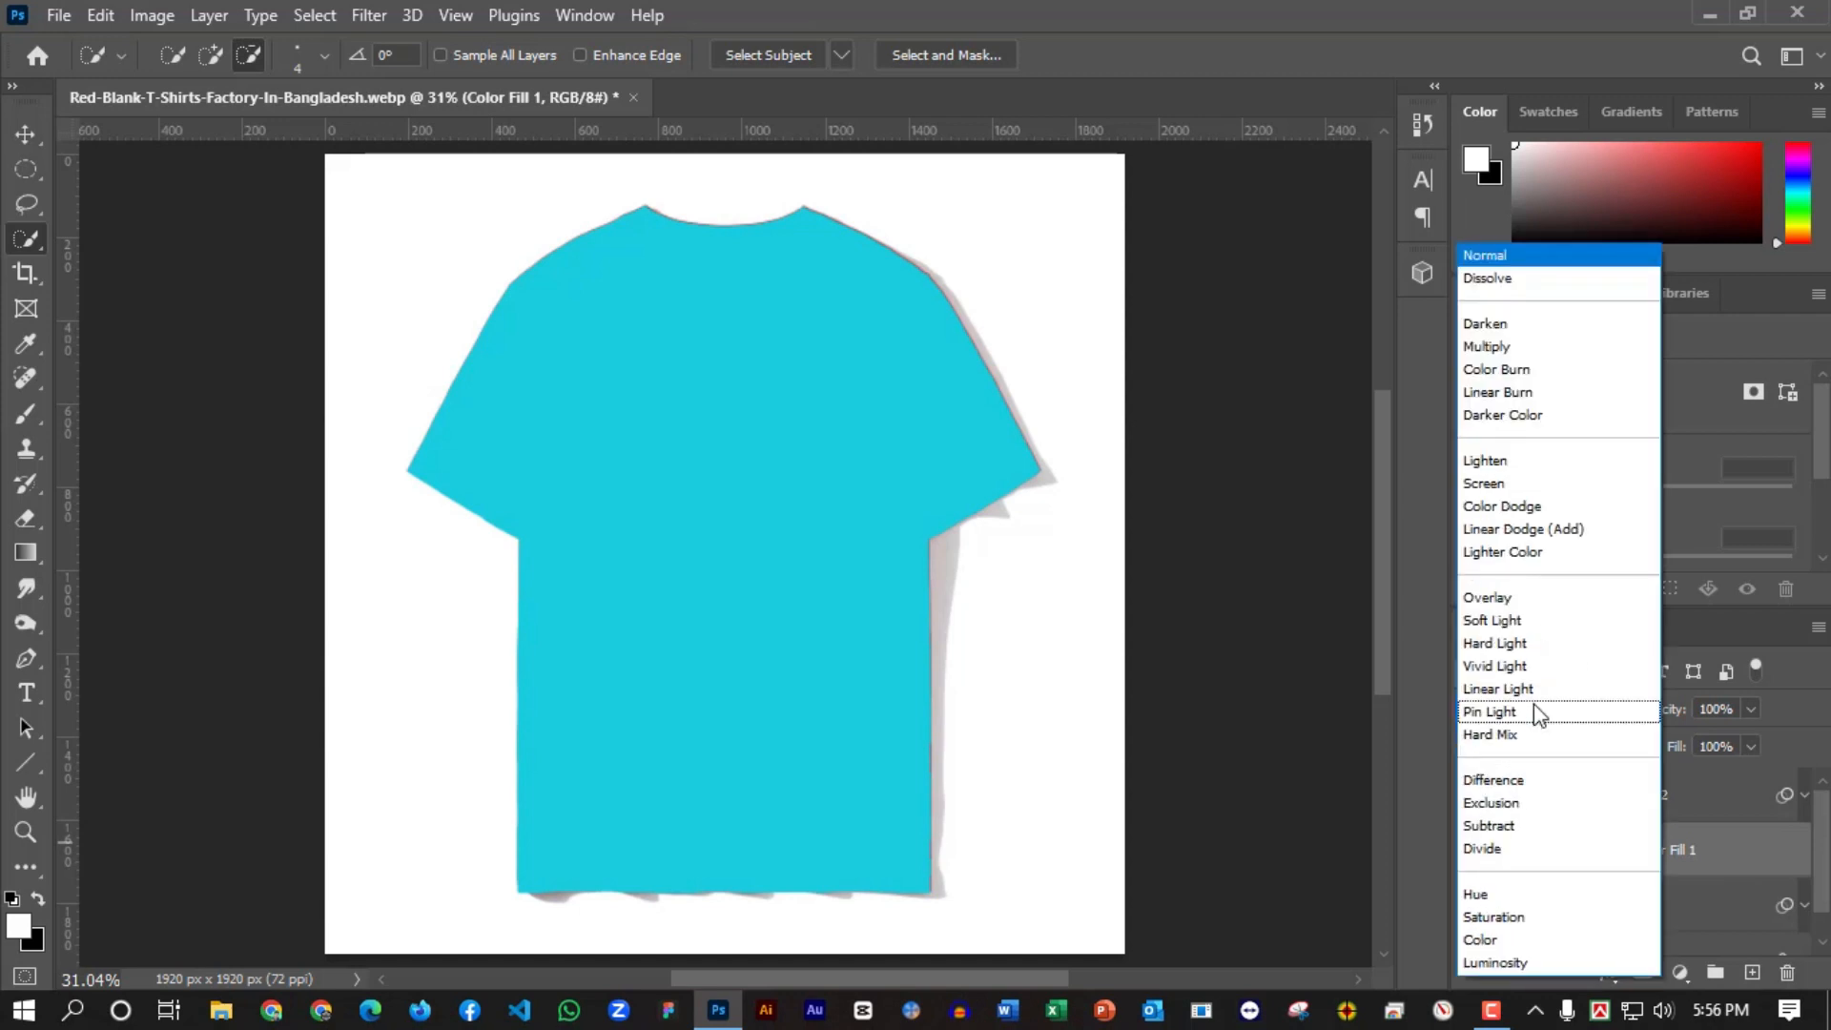
key("Escape")
left_click(1535, 710)
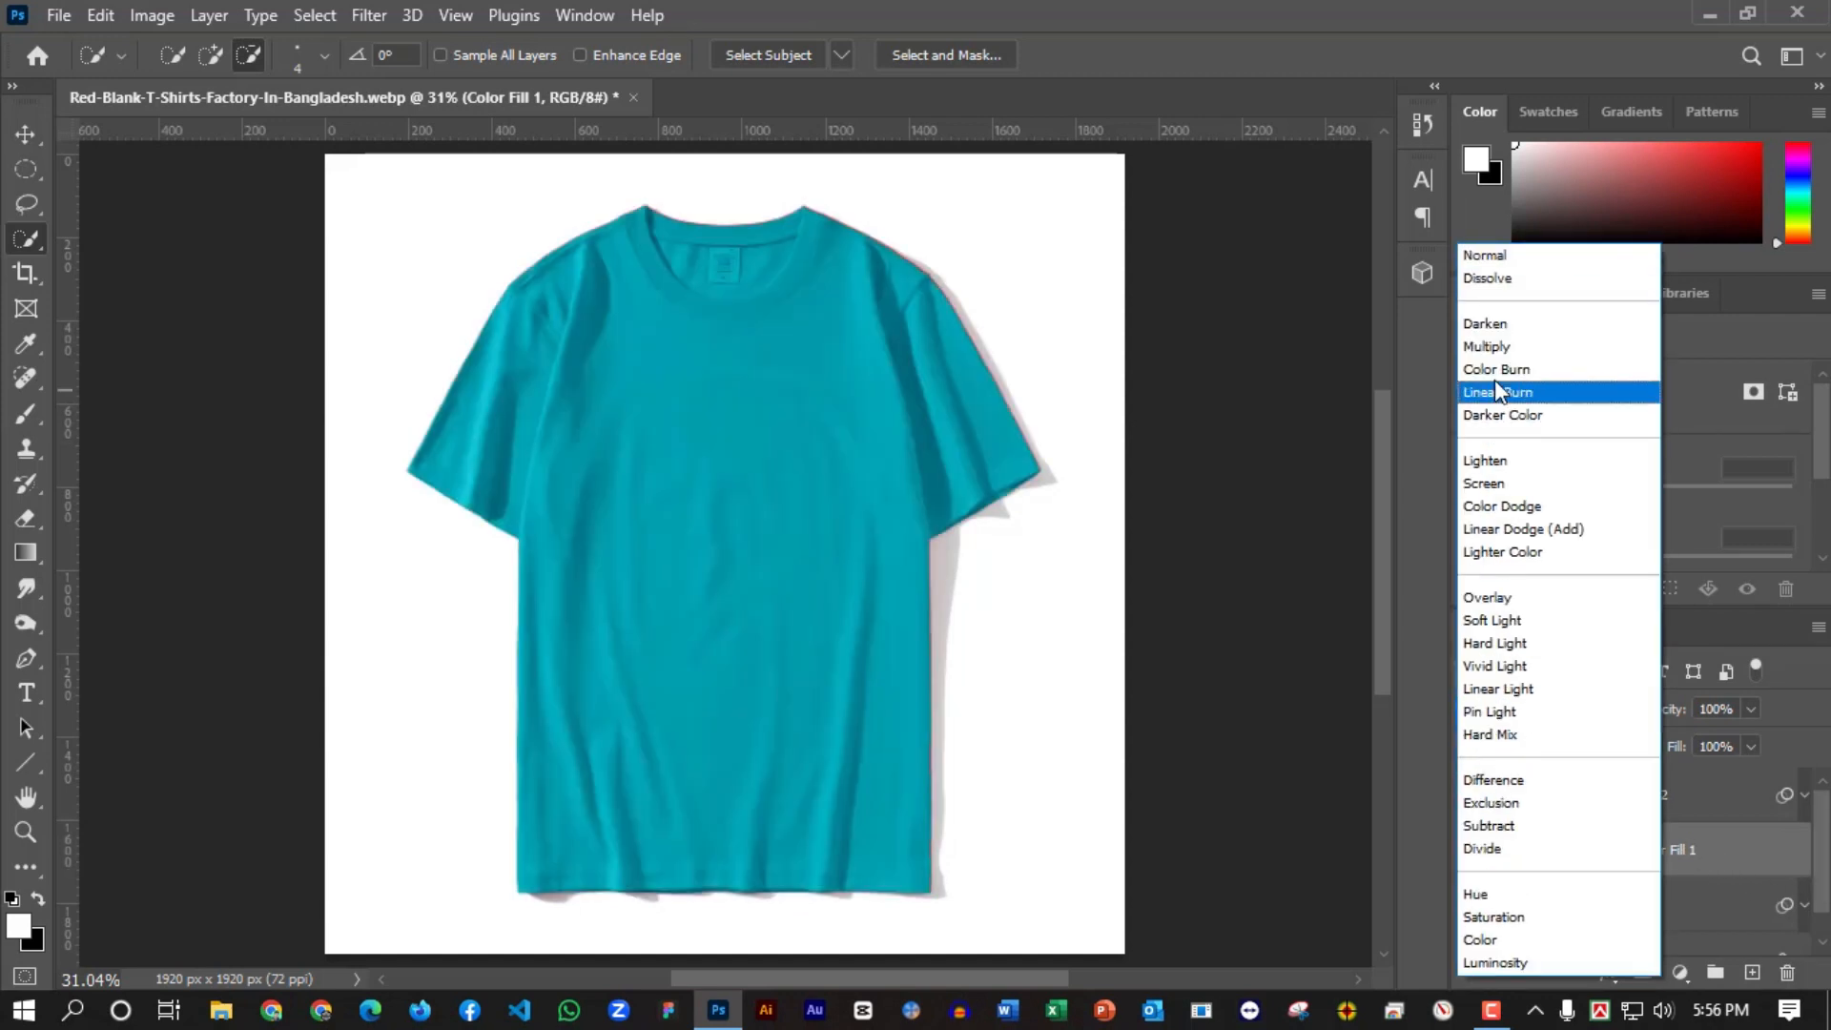
left_click(1491, 345)
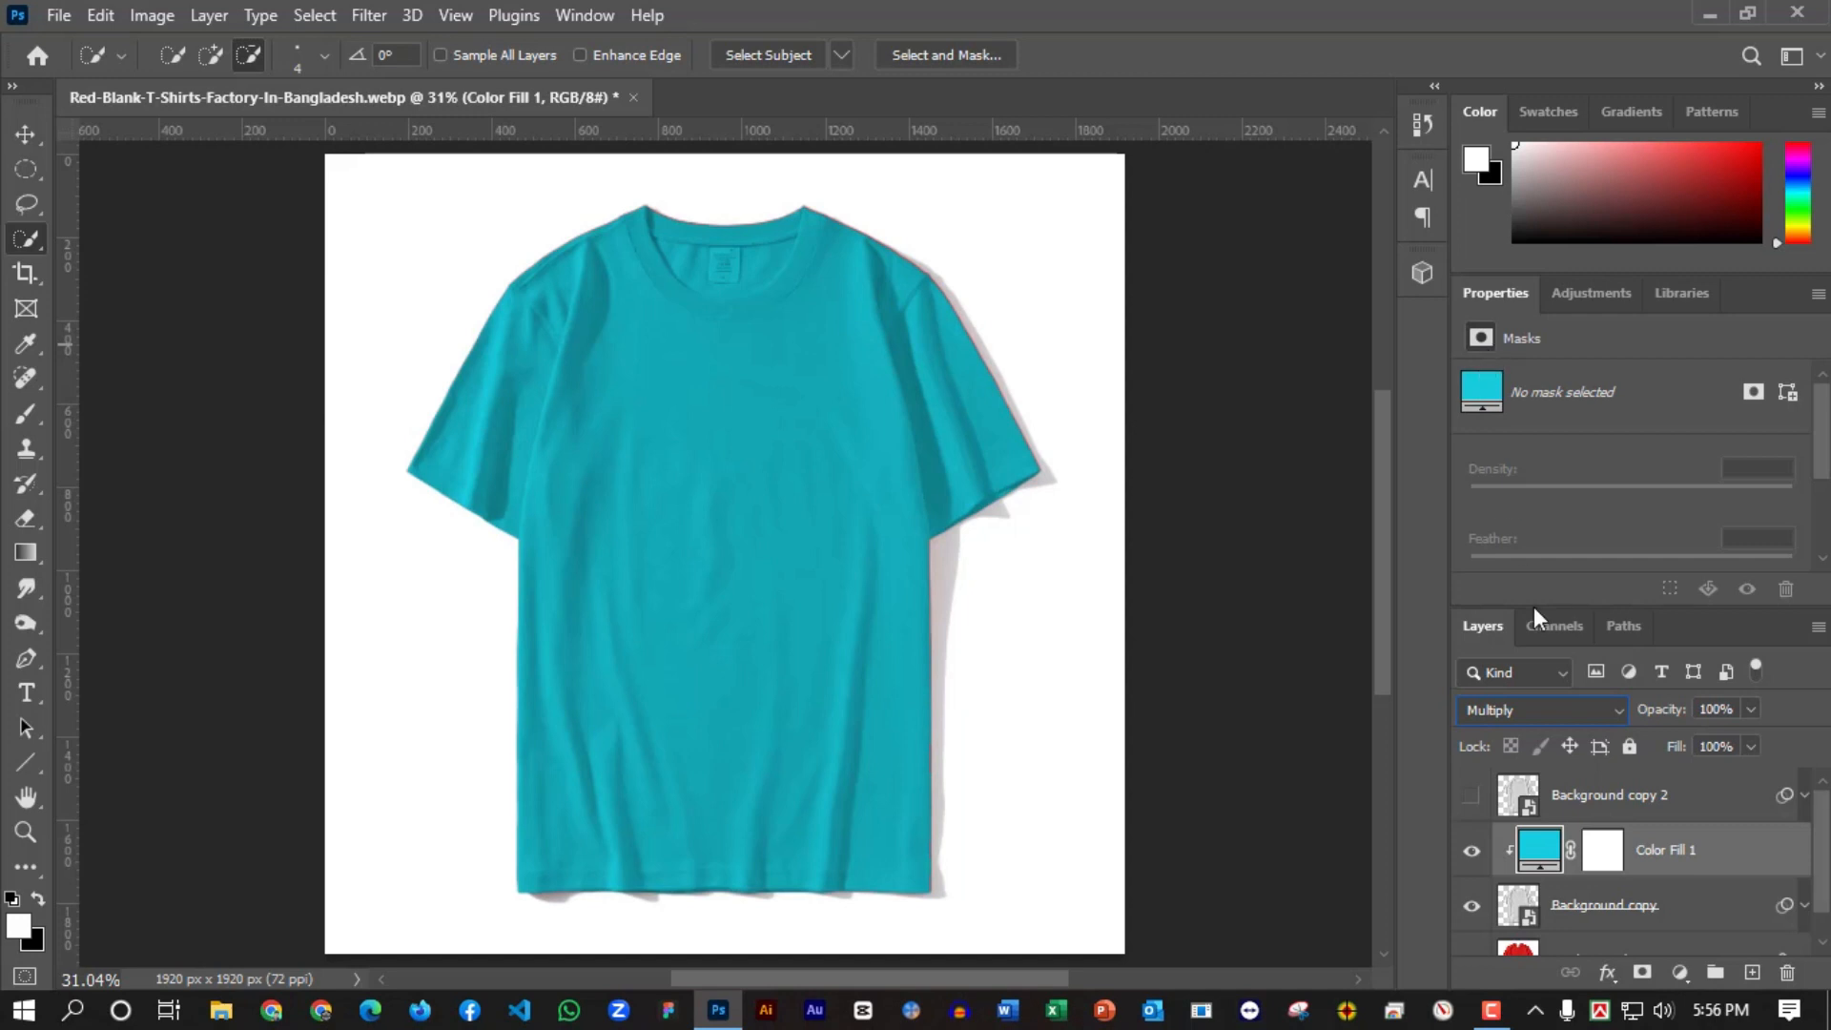
Show the Background copy 2 layer and set its blend mode to Multiply.
left_click(1648, 804)
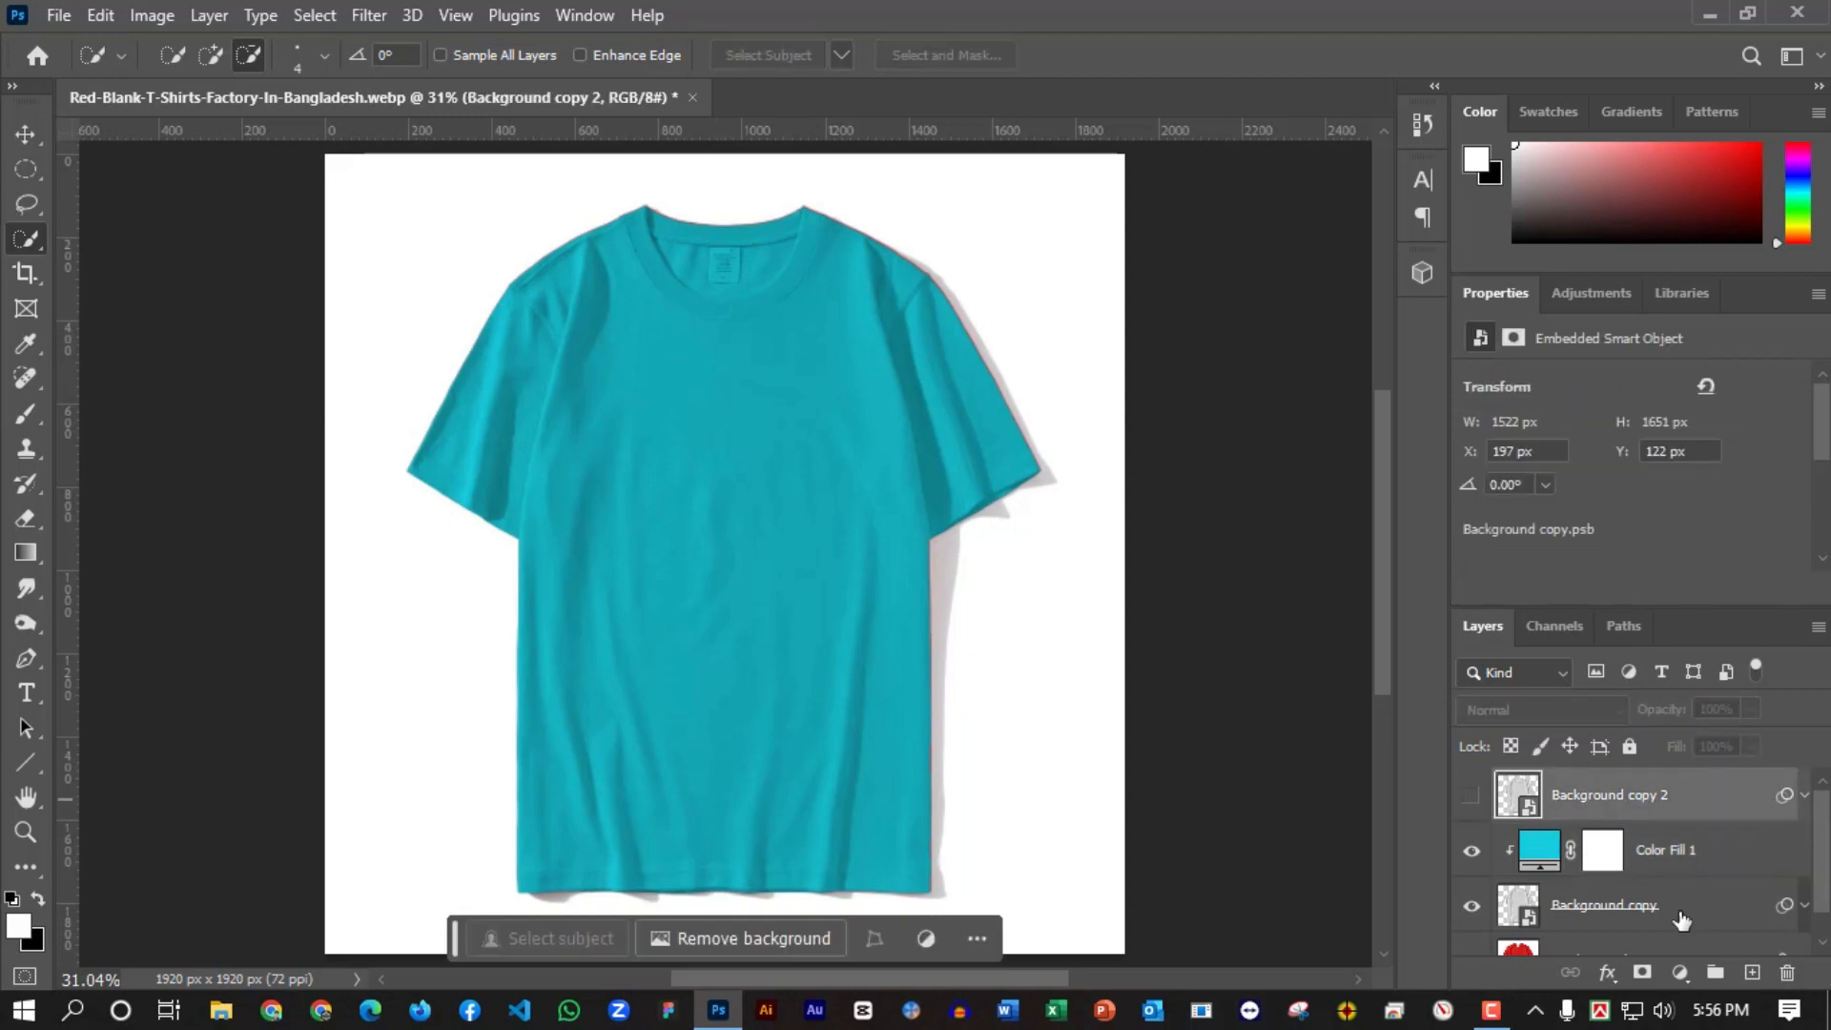
left_click(1681, 918)
left_click(1641, 799)
left_click(1663, 912)
left_click(1645, 806)
left_click(1469, 799)
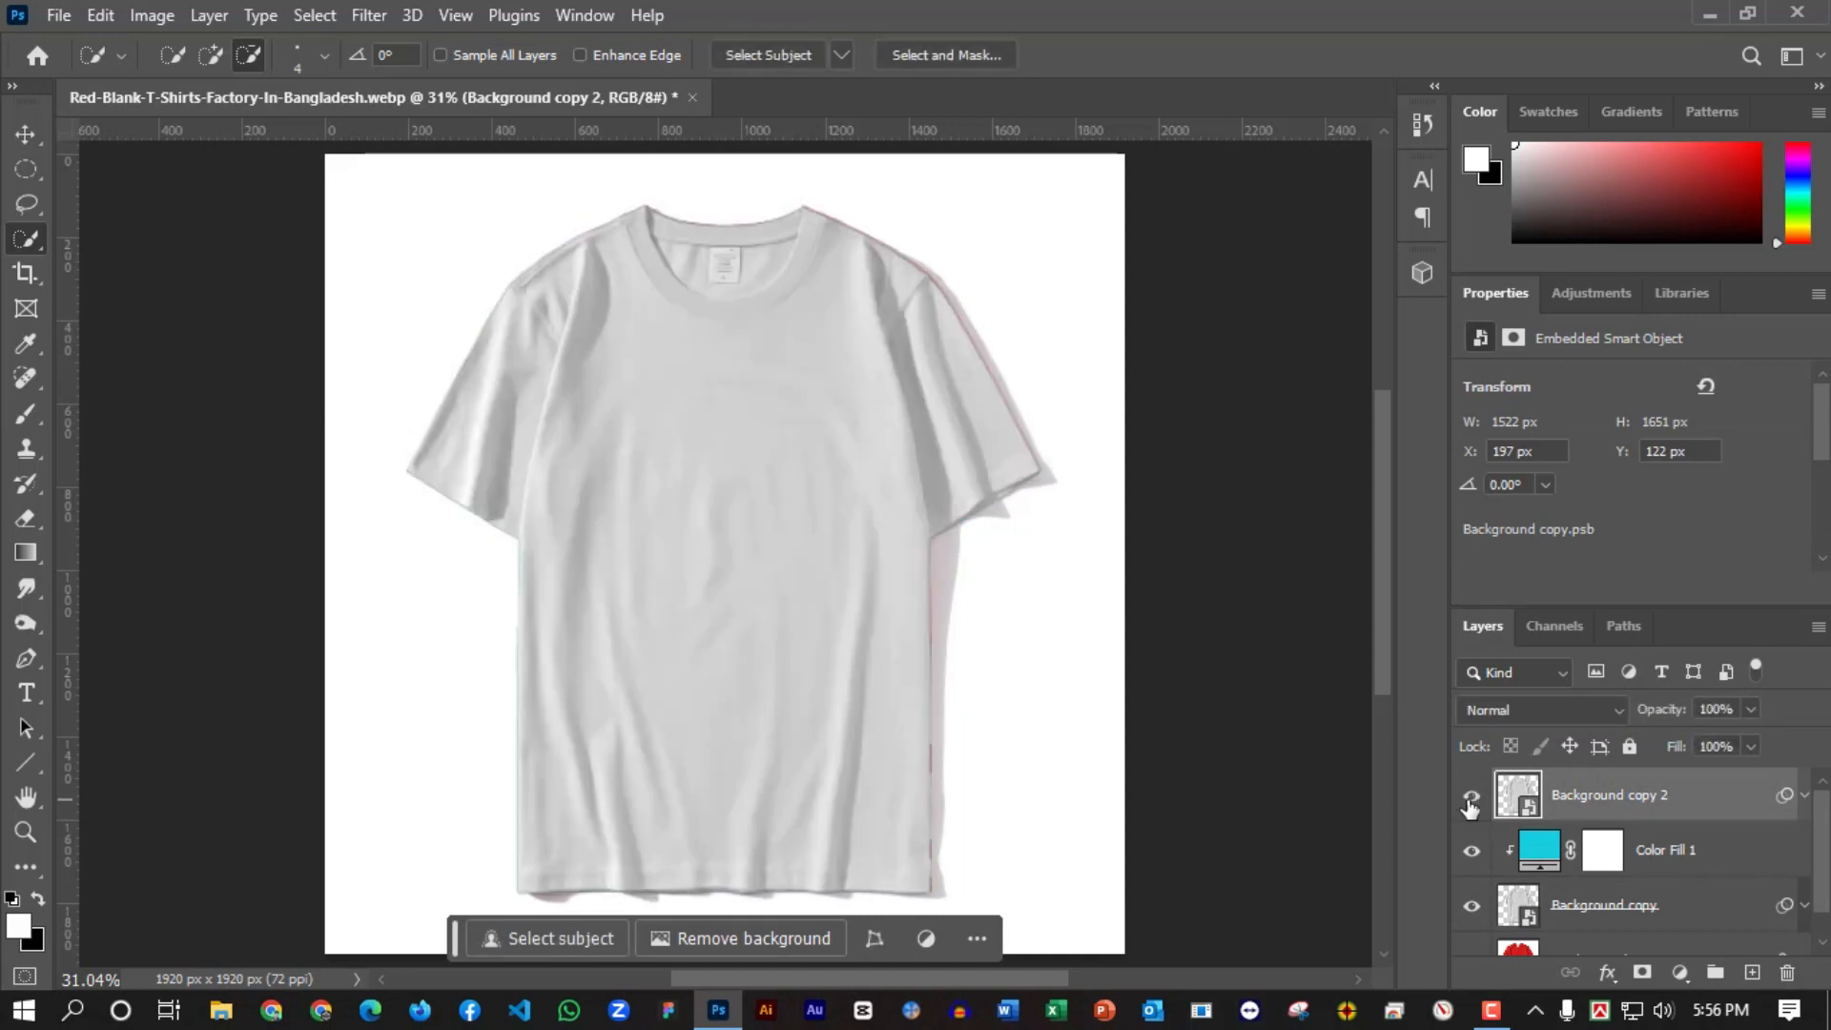
left_click(1503, 711)
left_click(1485, 349)
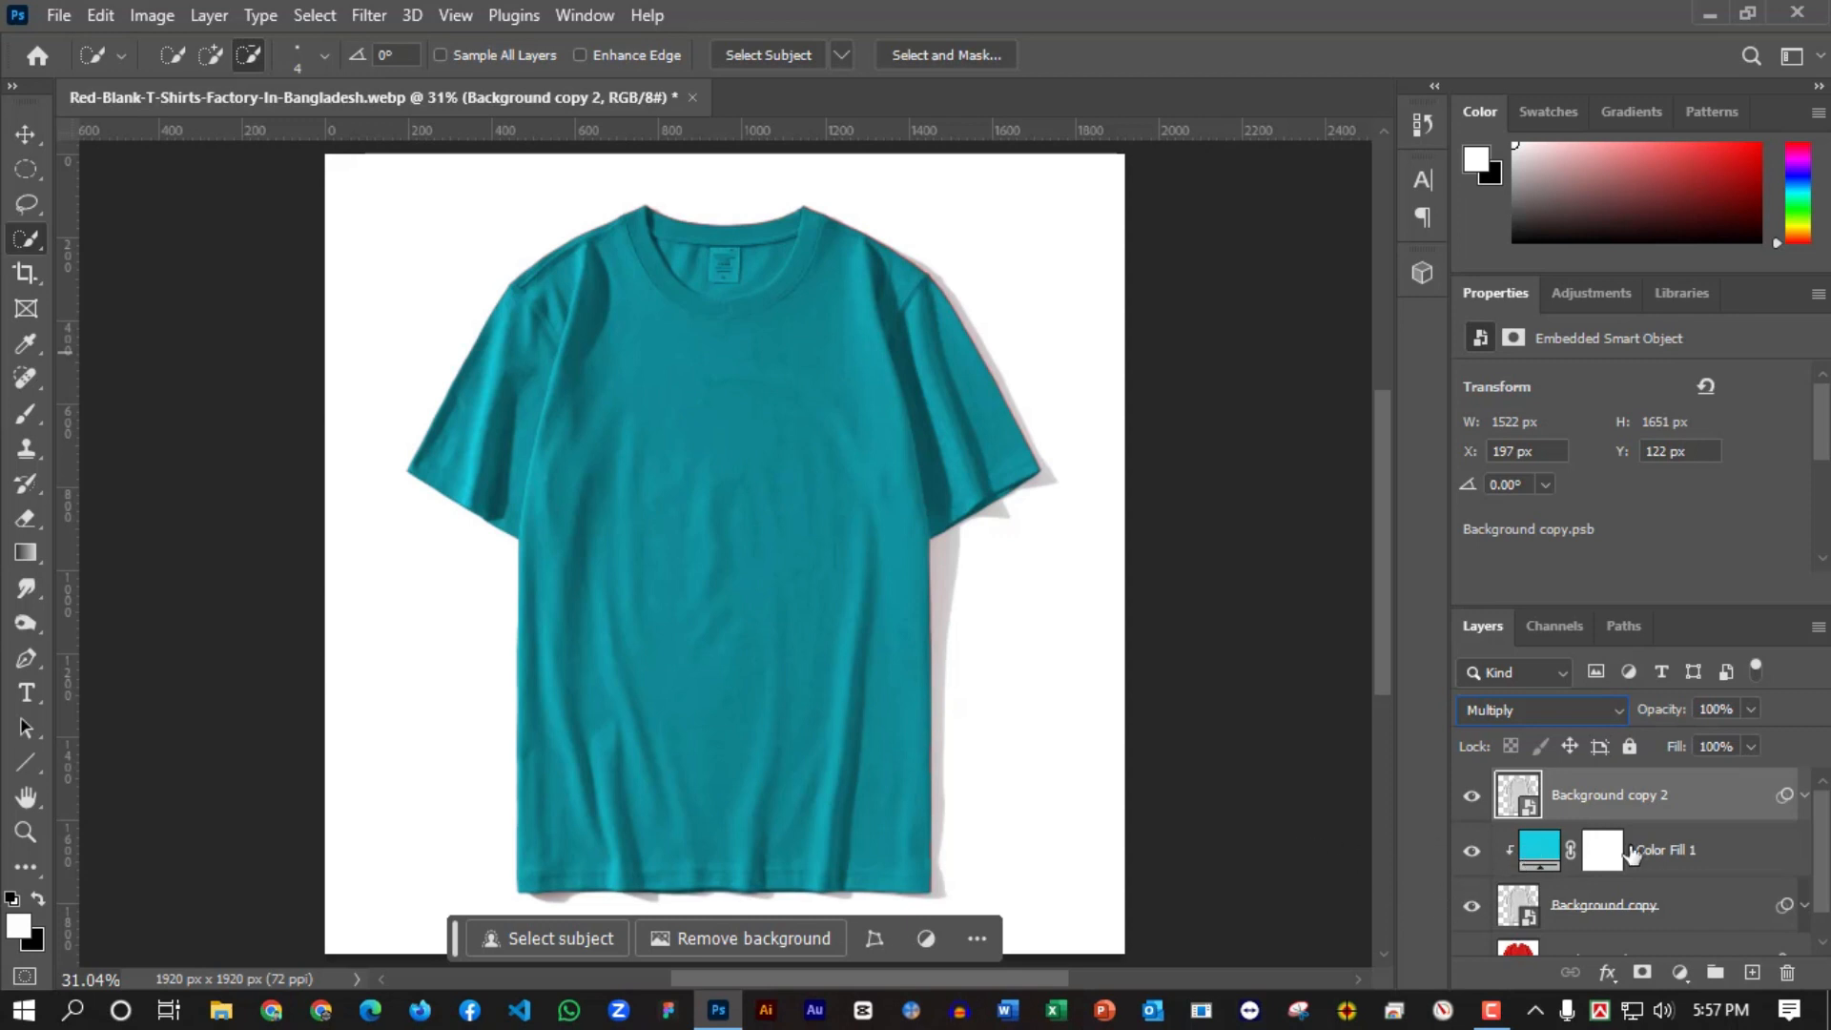
Shift the hue of the Color Fill 1 colour to 188°, giving #18c3dc.
left_click(1680, 858)
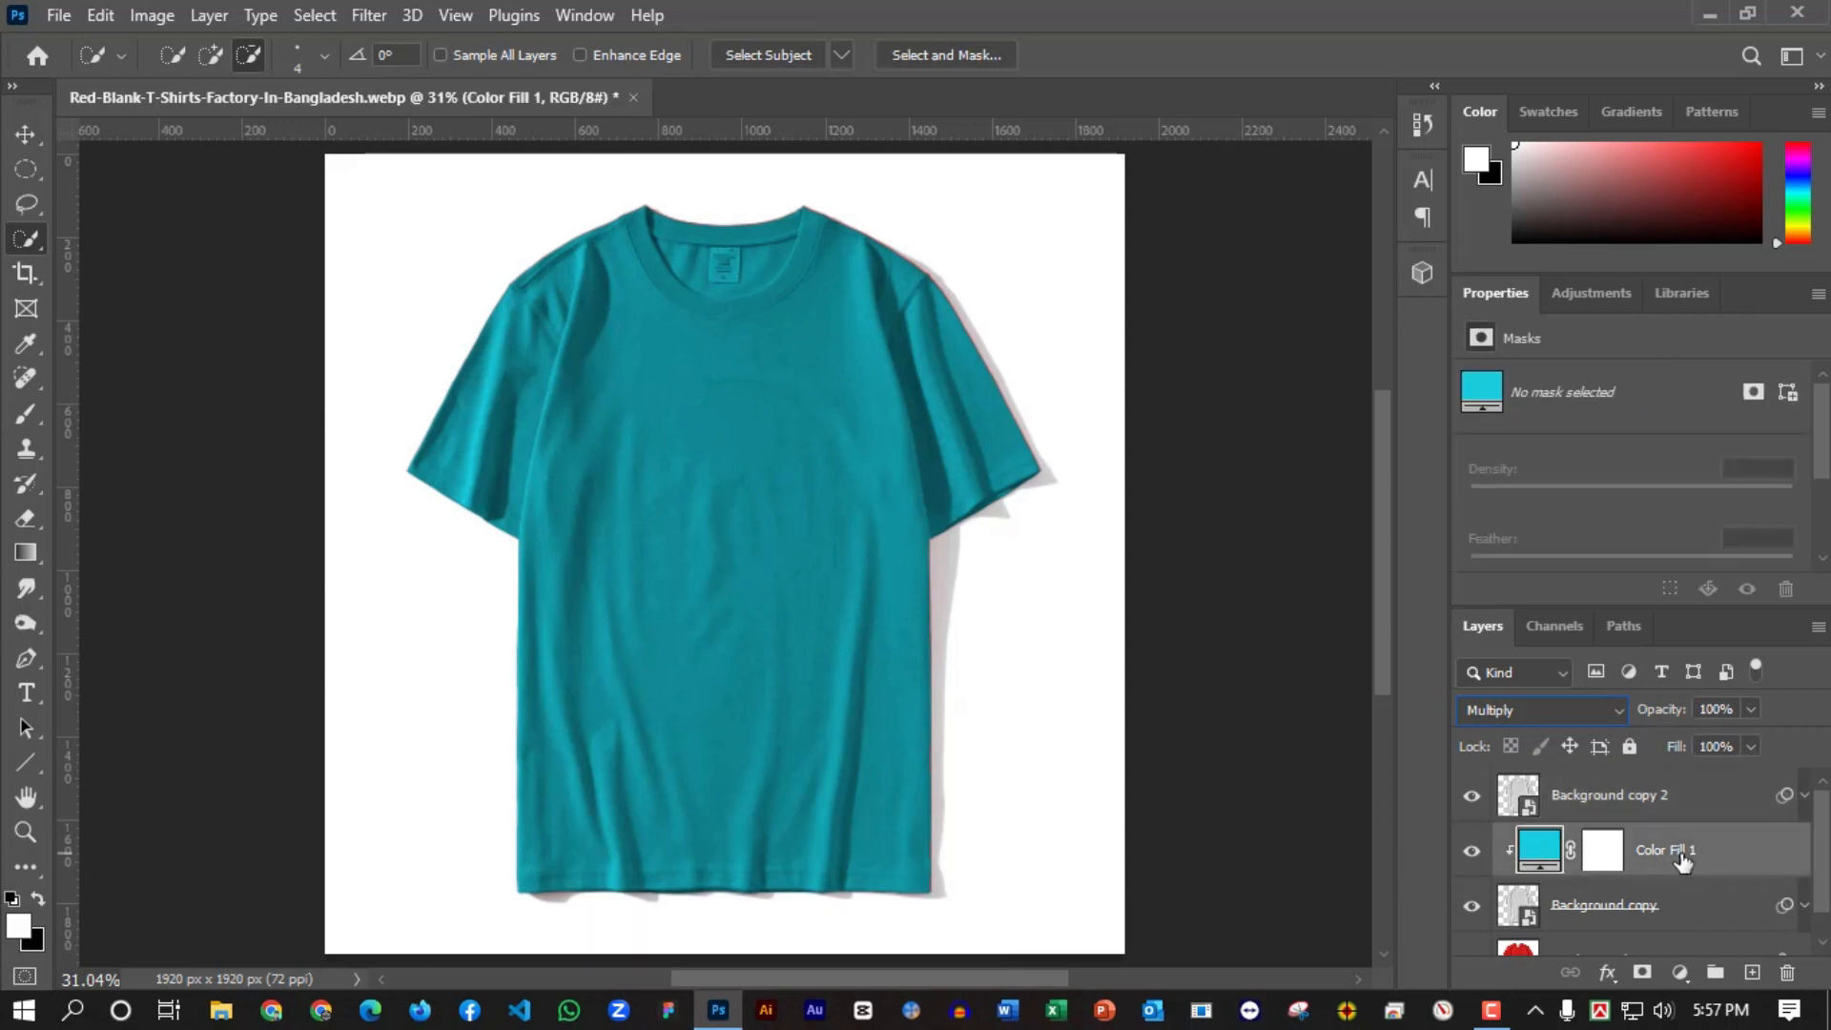
double_click(1539, 851)
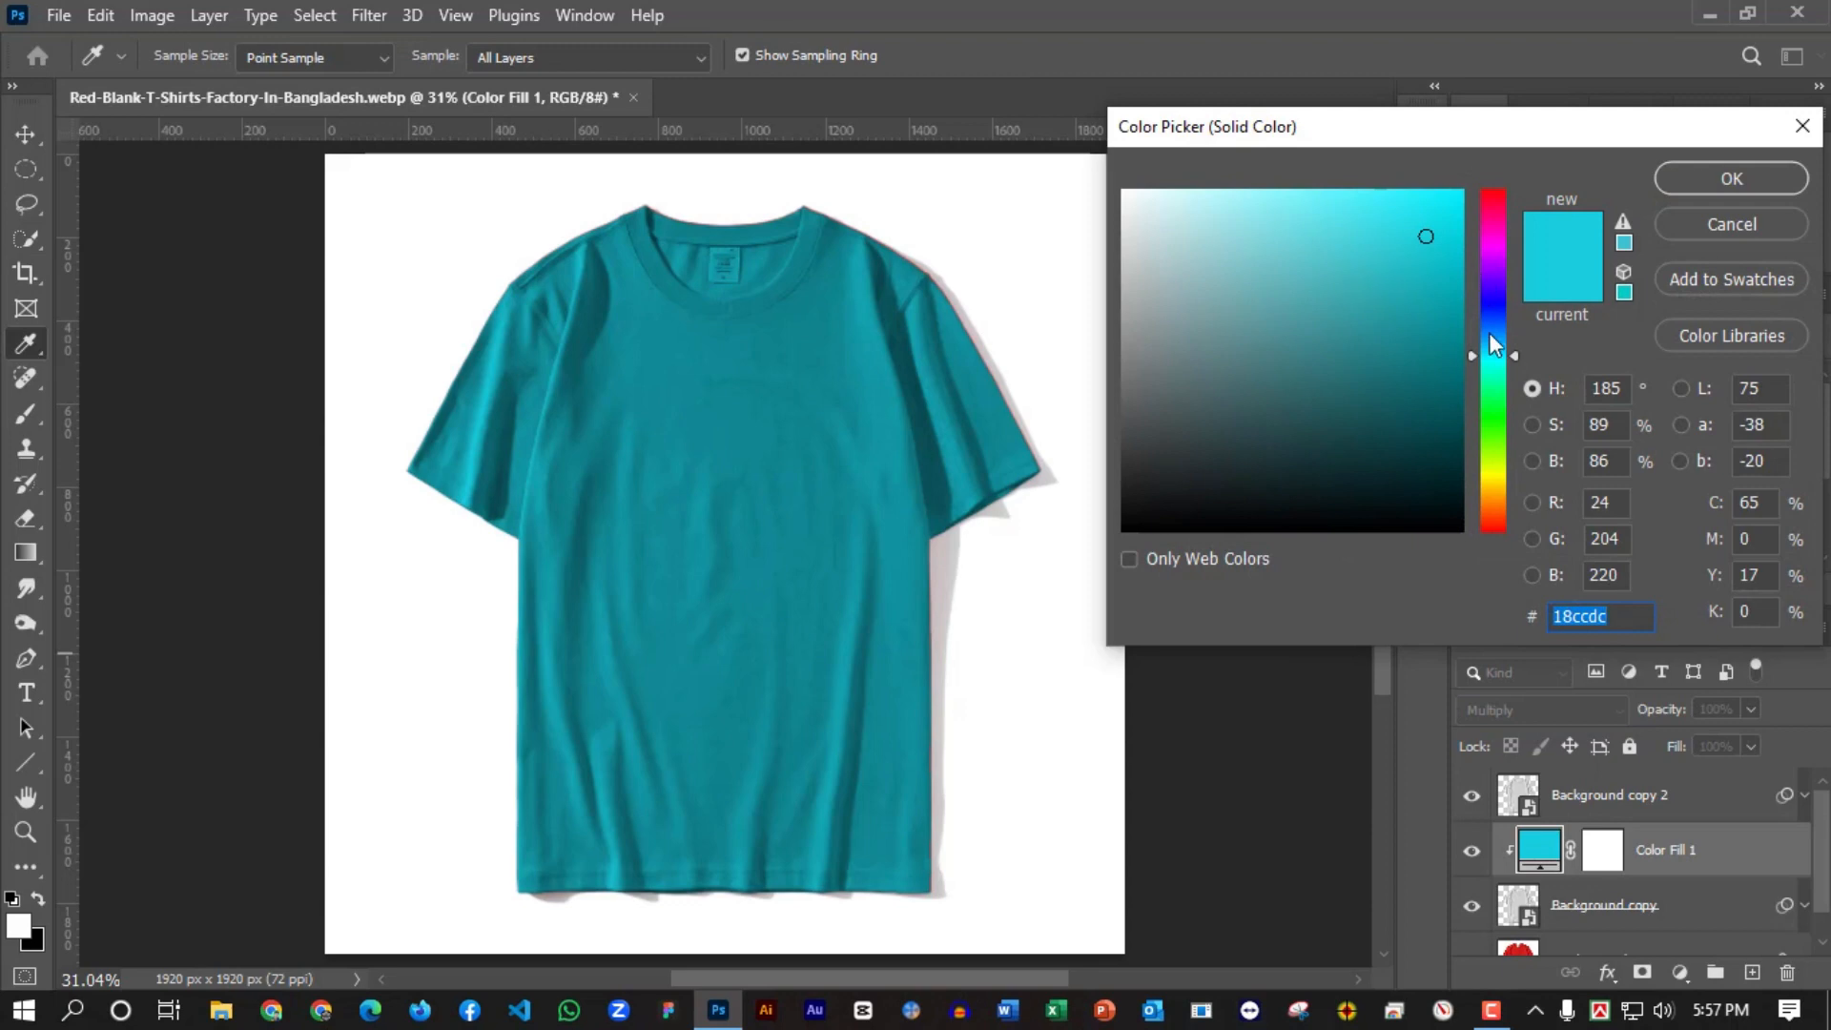
mouse_move(1497, 379)
left_mouse_down()
mouse_move(1499, 412)
mouse_move(1497, 187)
mouse_move(1499, 391)
mouse_move(1493, 362)
left_mouse_up()
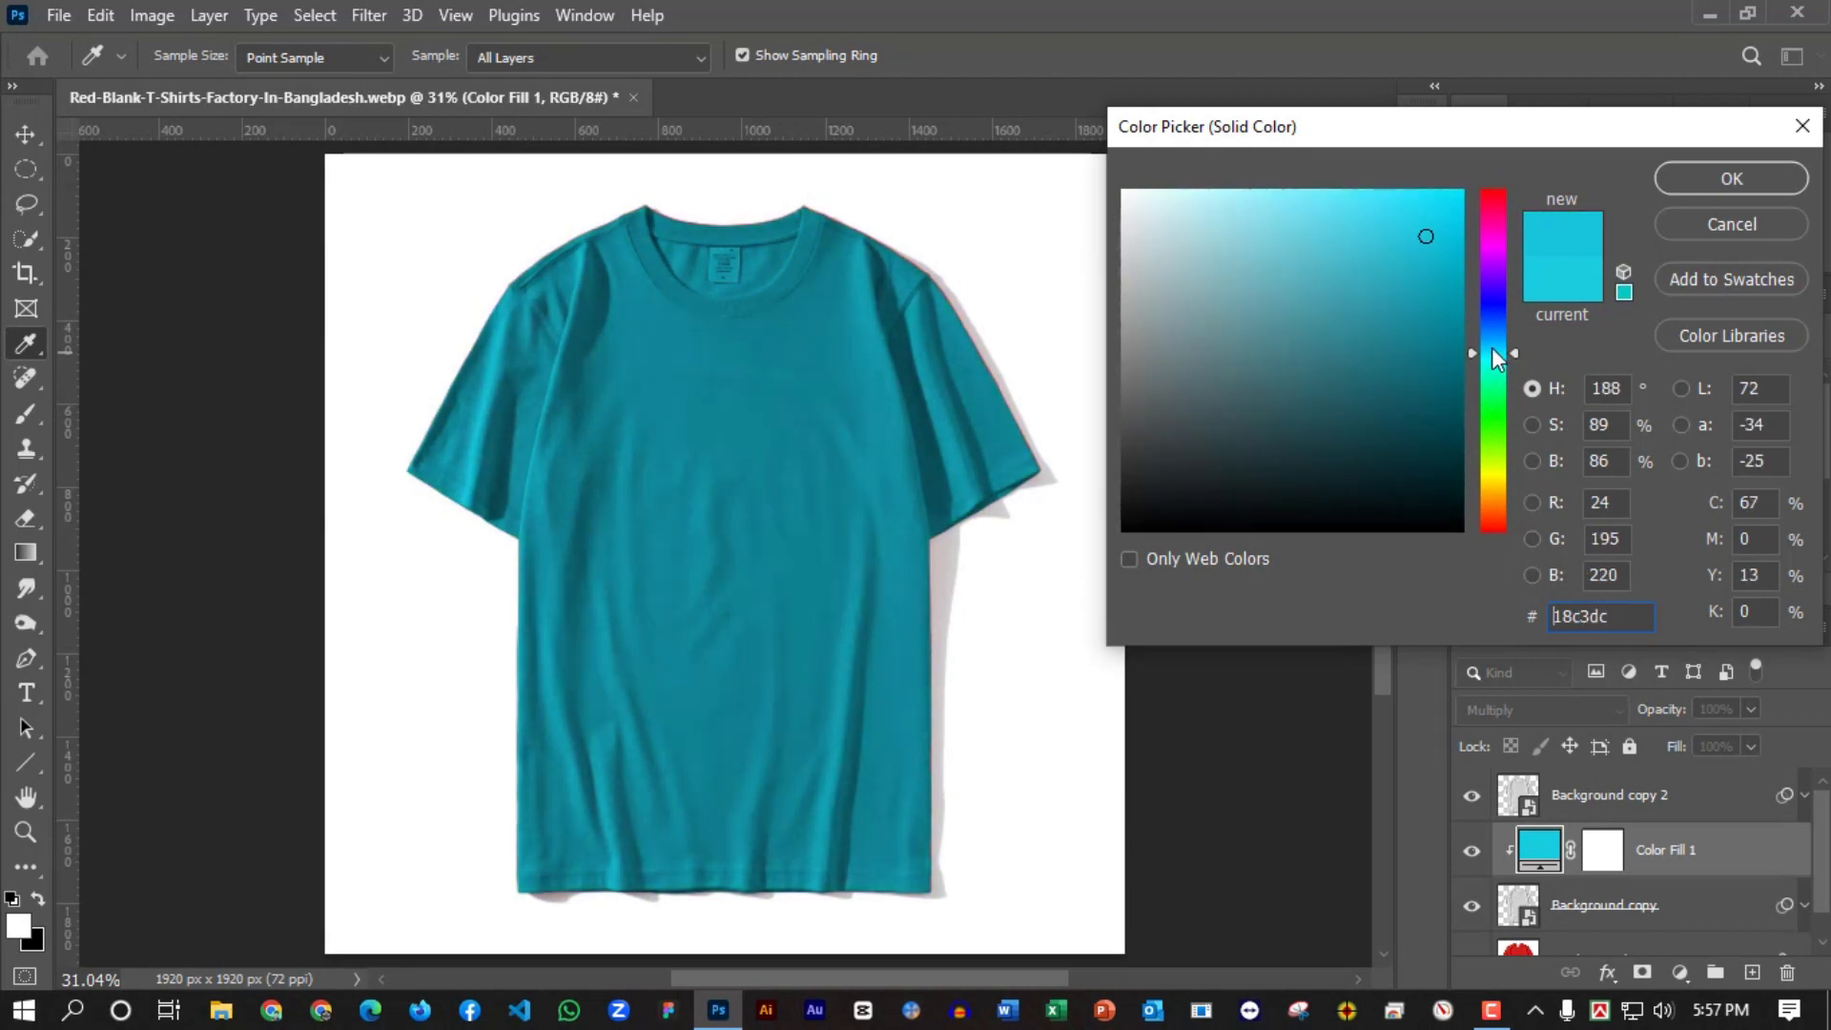
left_click(1680, 178)
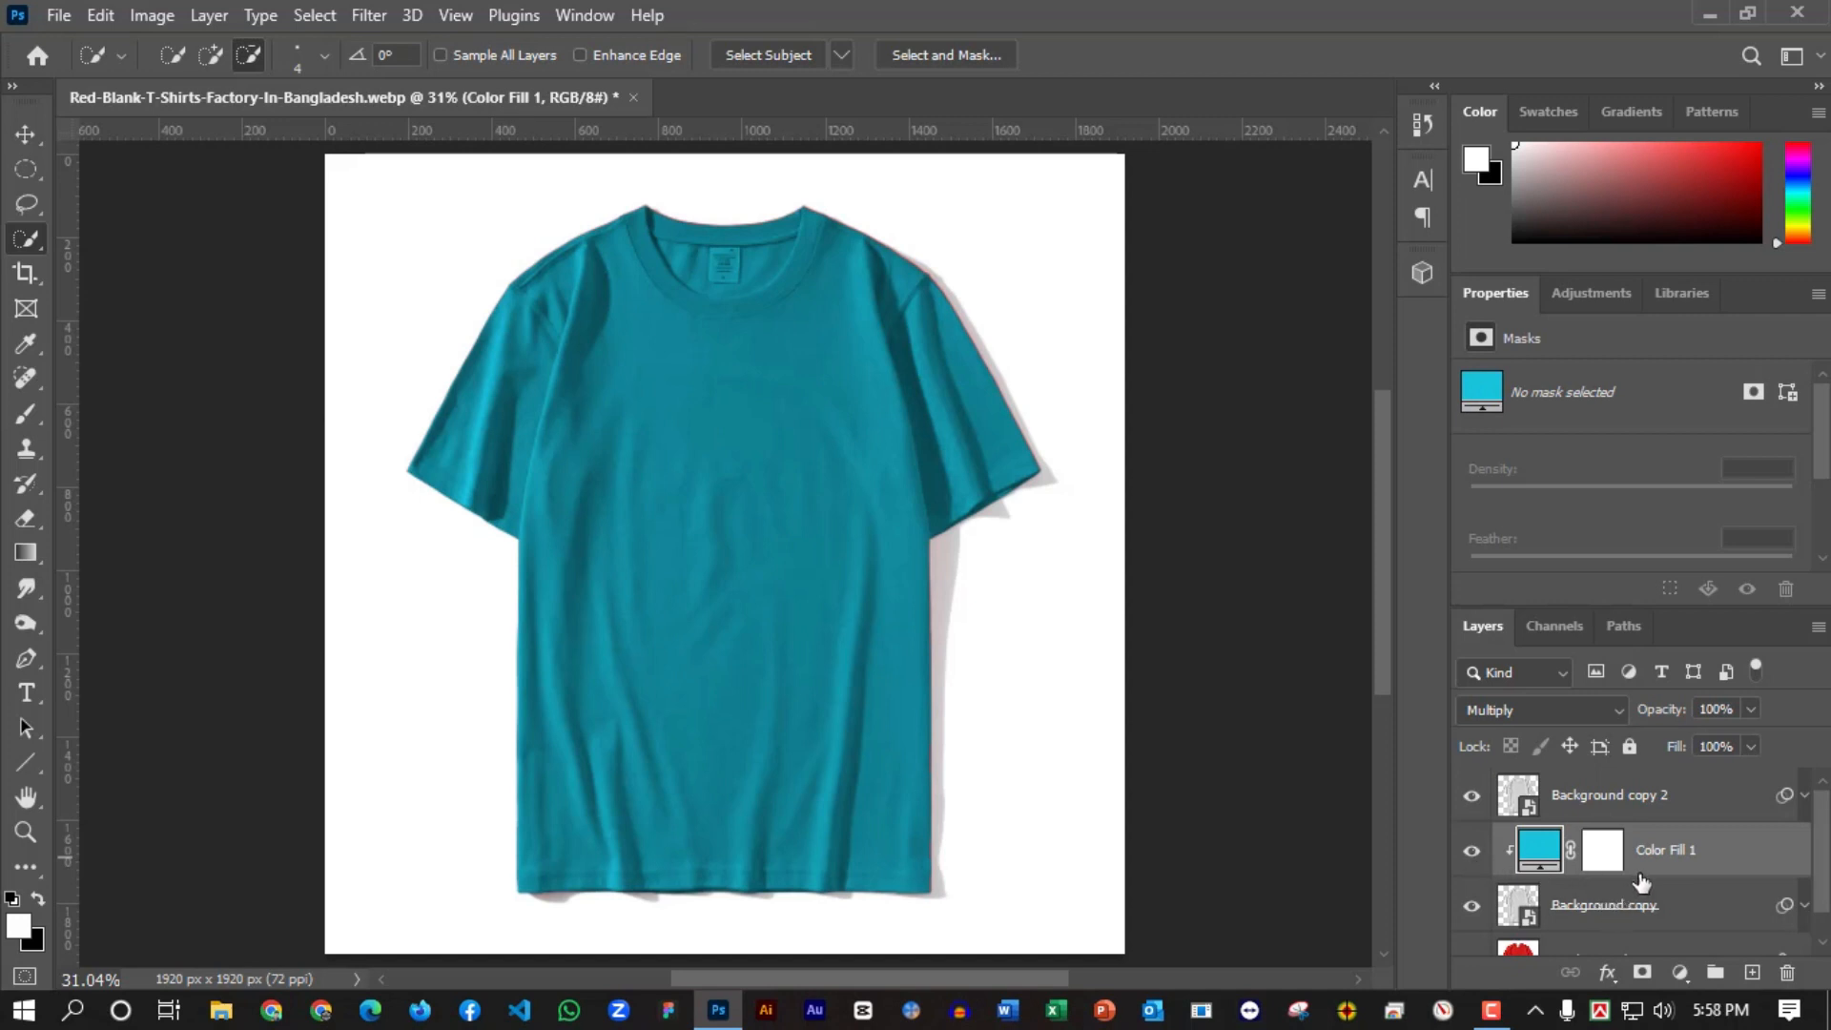
Place brush-logo.png from the torongo folder as an embedded image directly above the Color Fill 1 layer.
left_click(1634, 795)
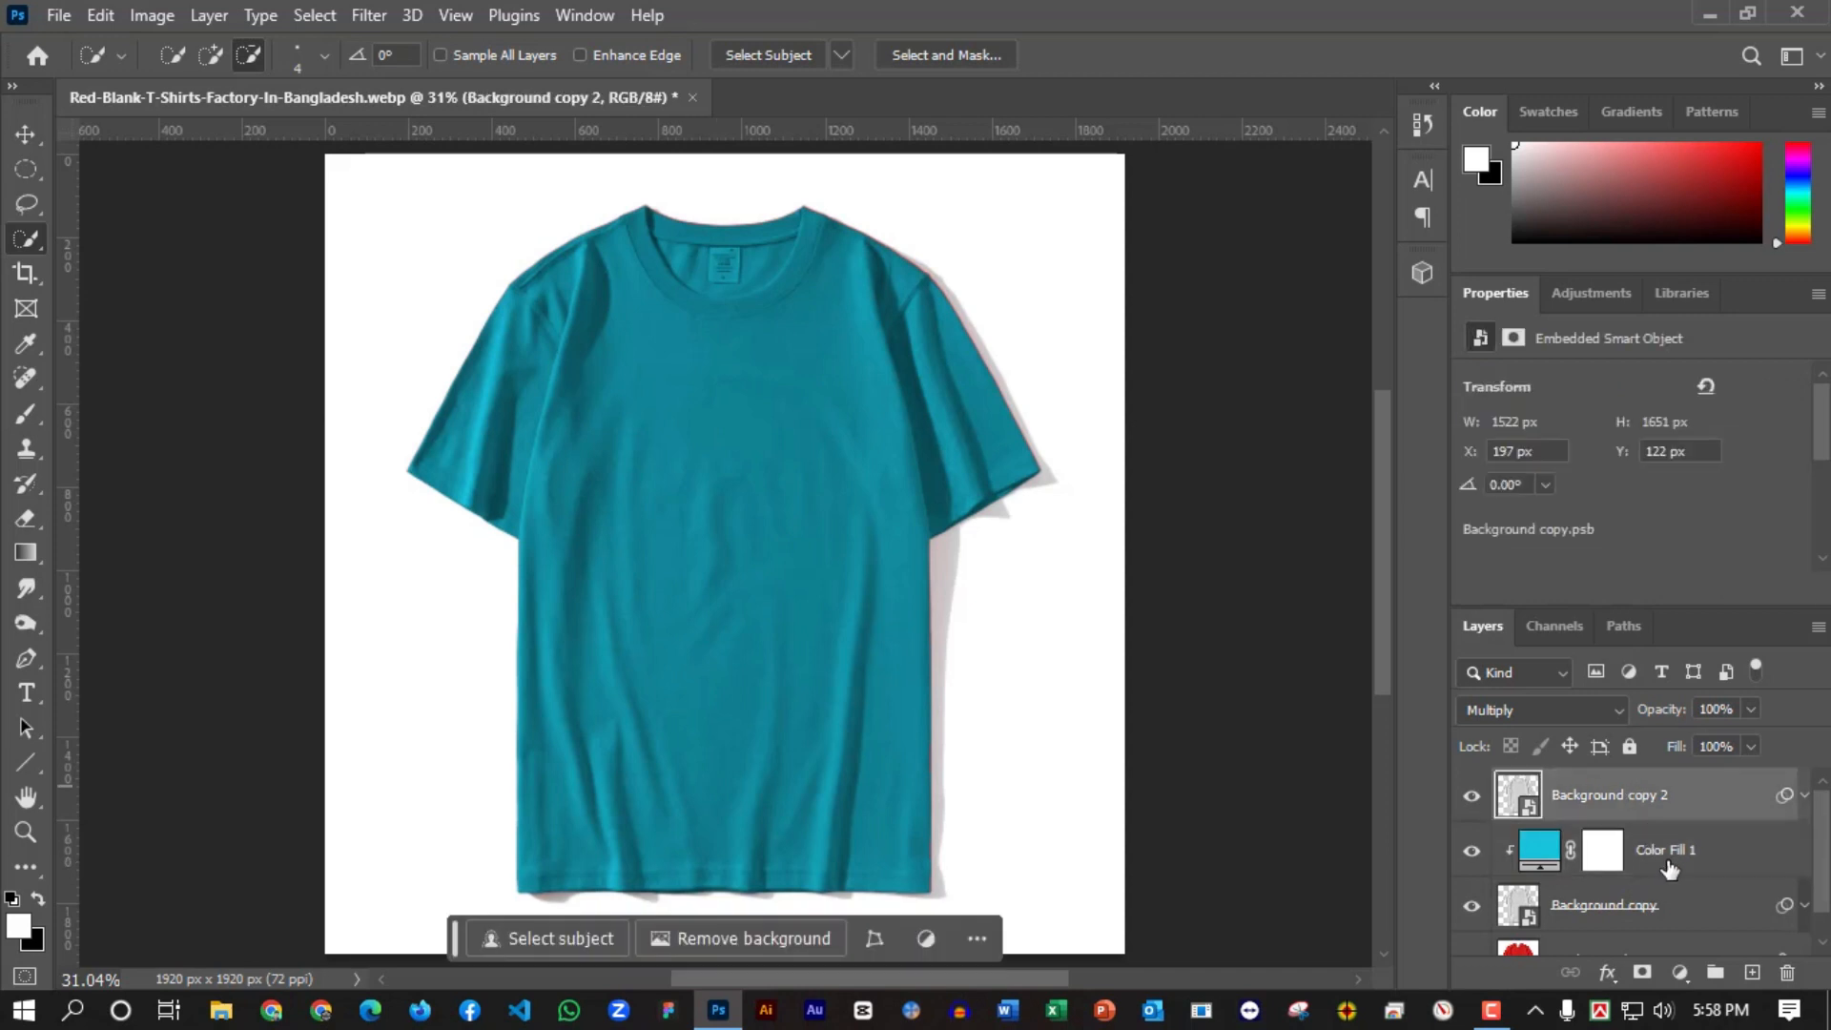
left_click(1666, 852)
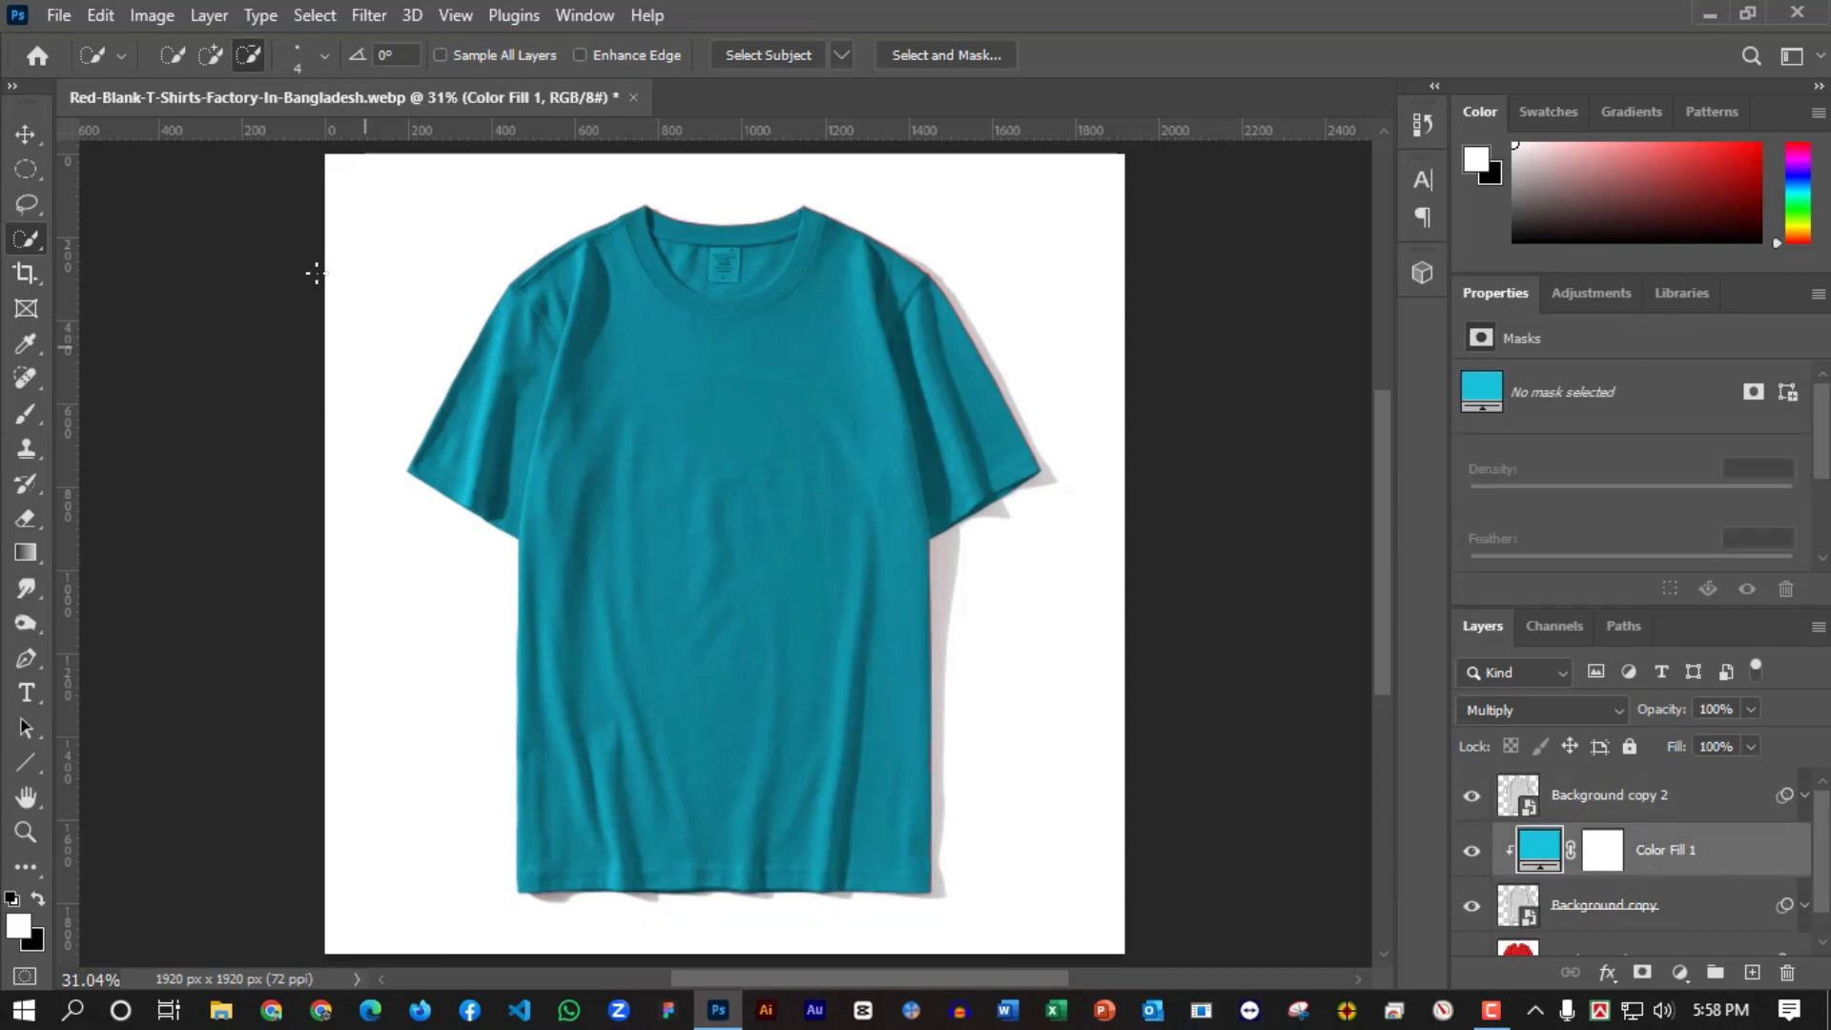
left_click(52, 15)
left_click(201, 546)
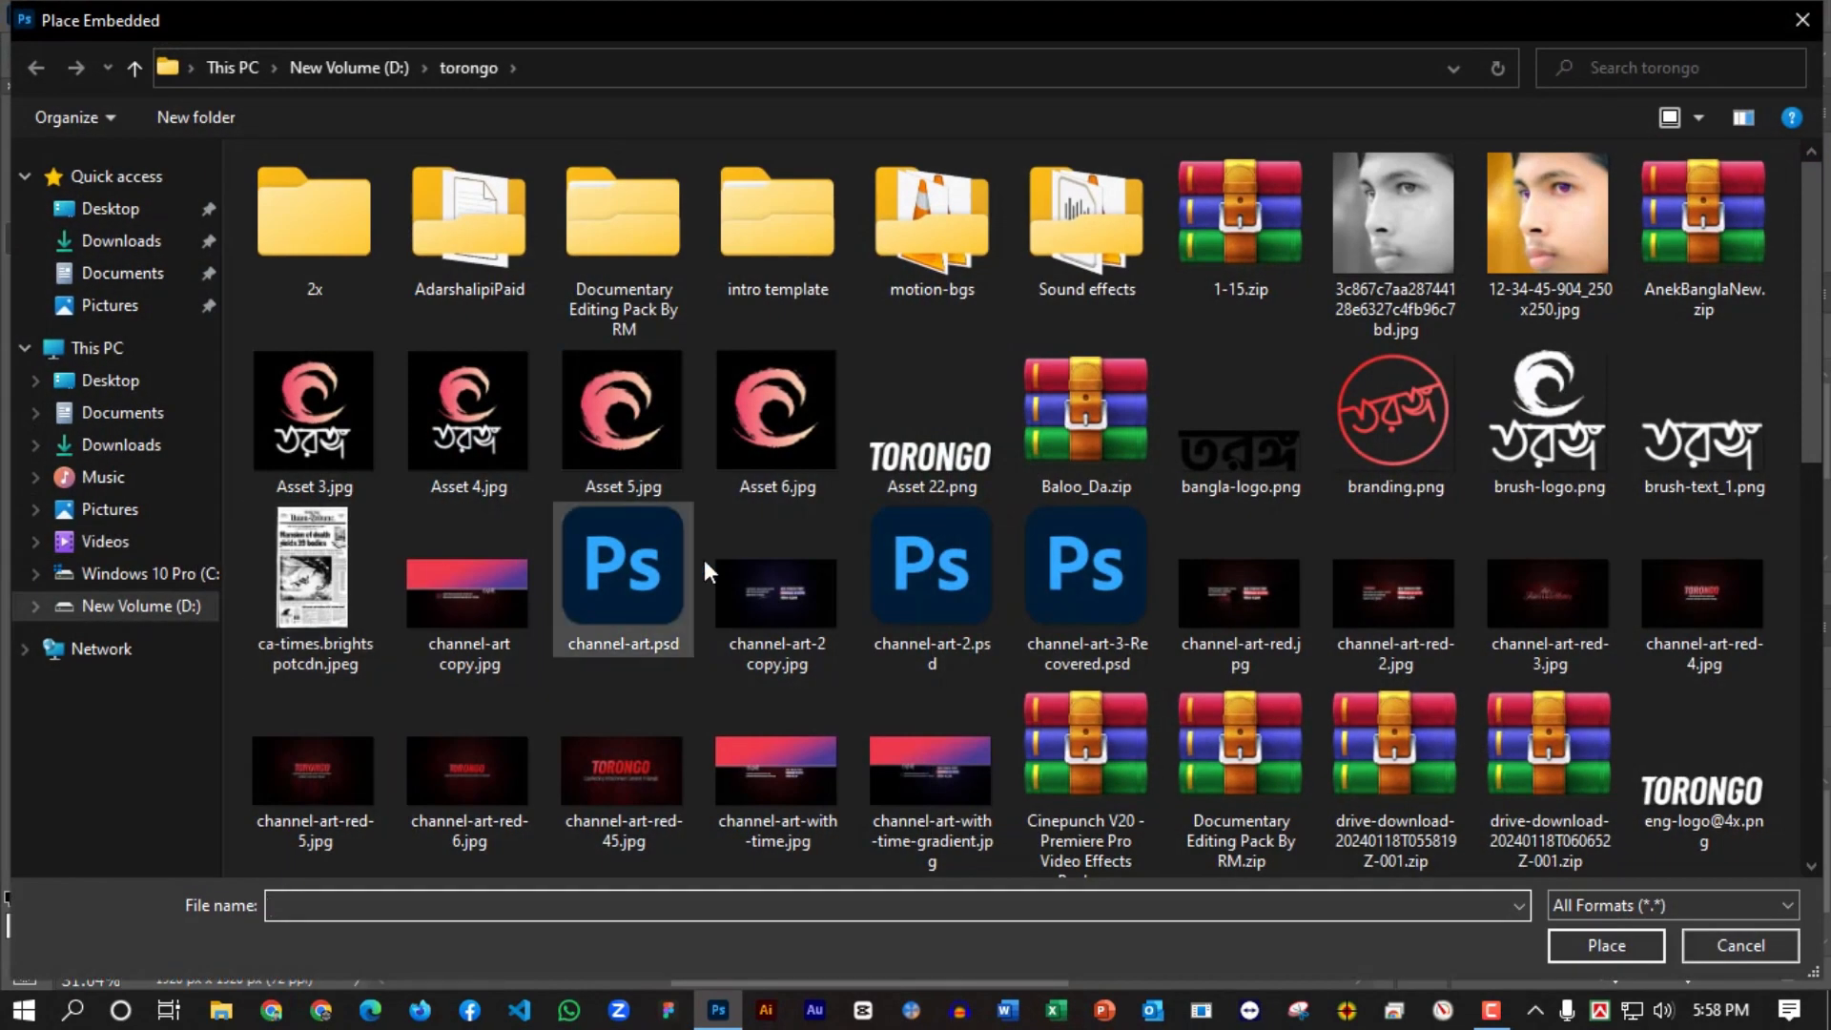
scroll(1232, 454, "down", 2)
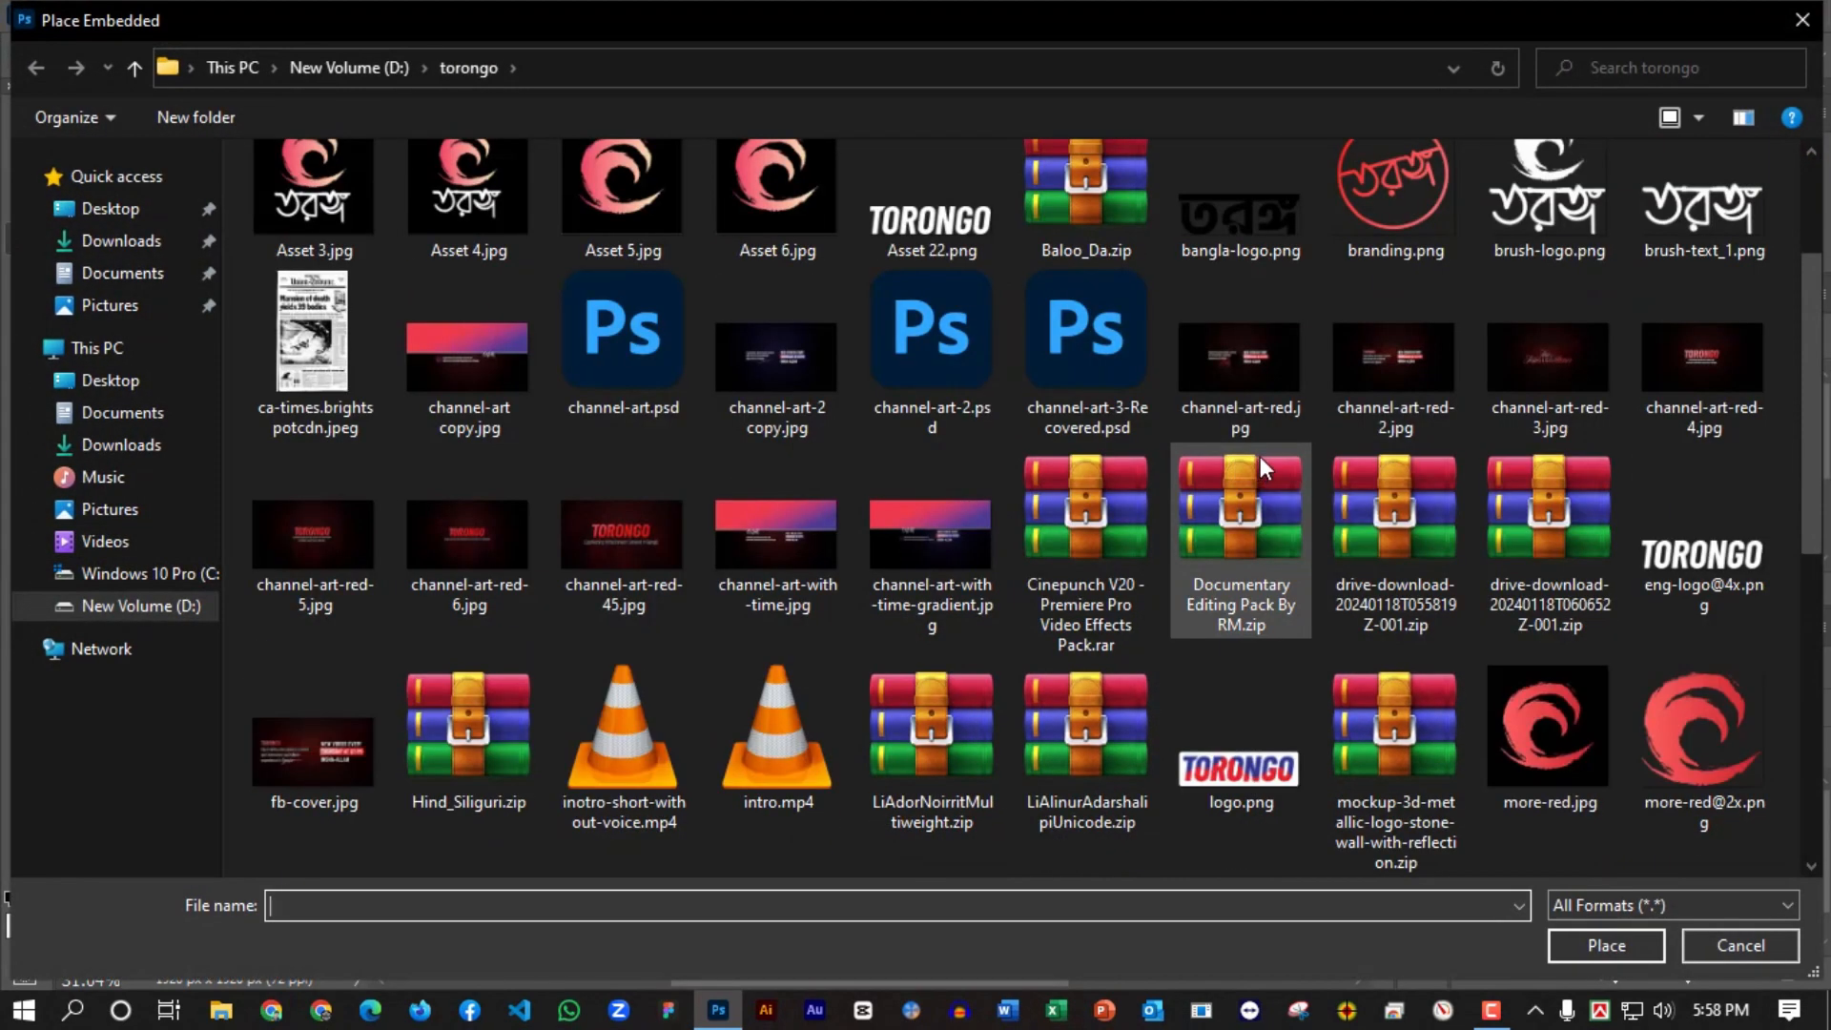
left_click(1520, 232)
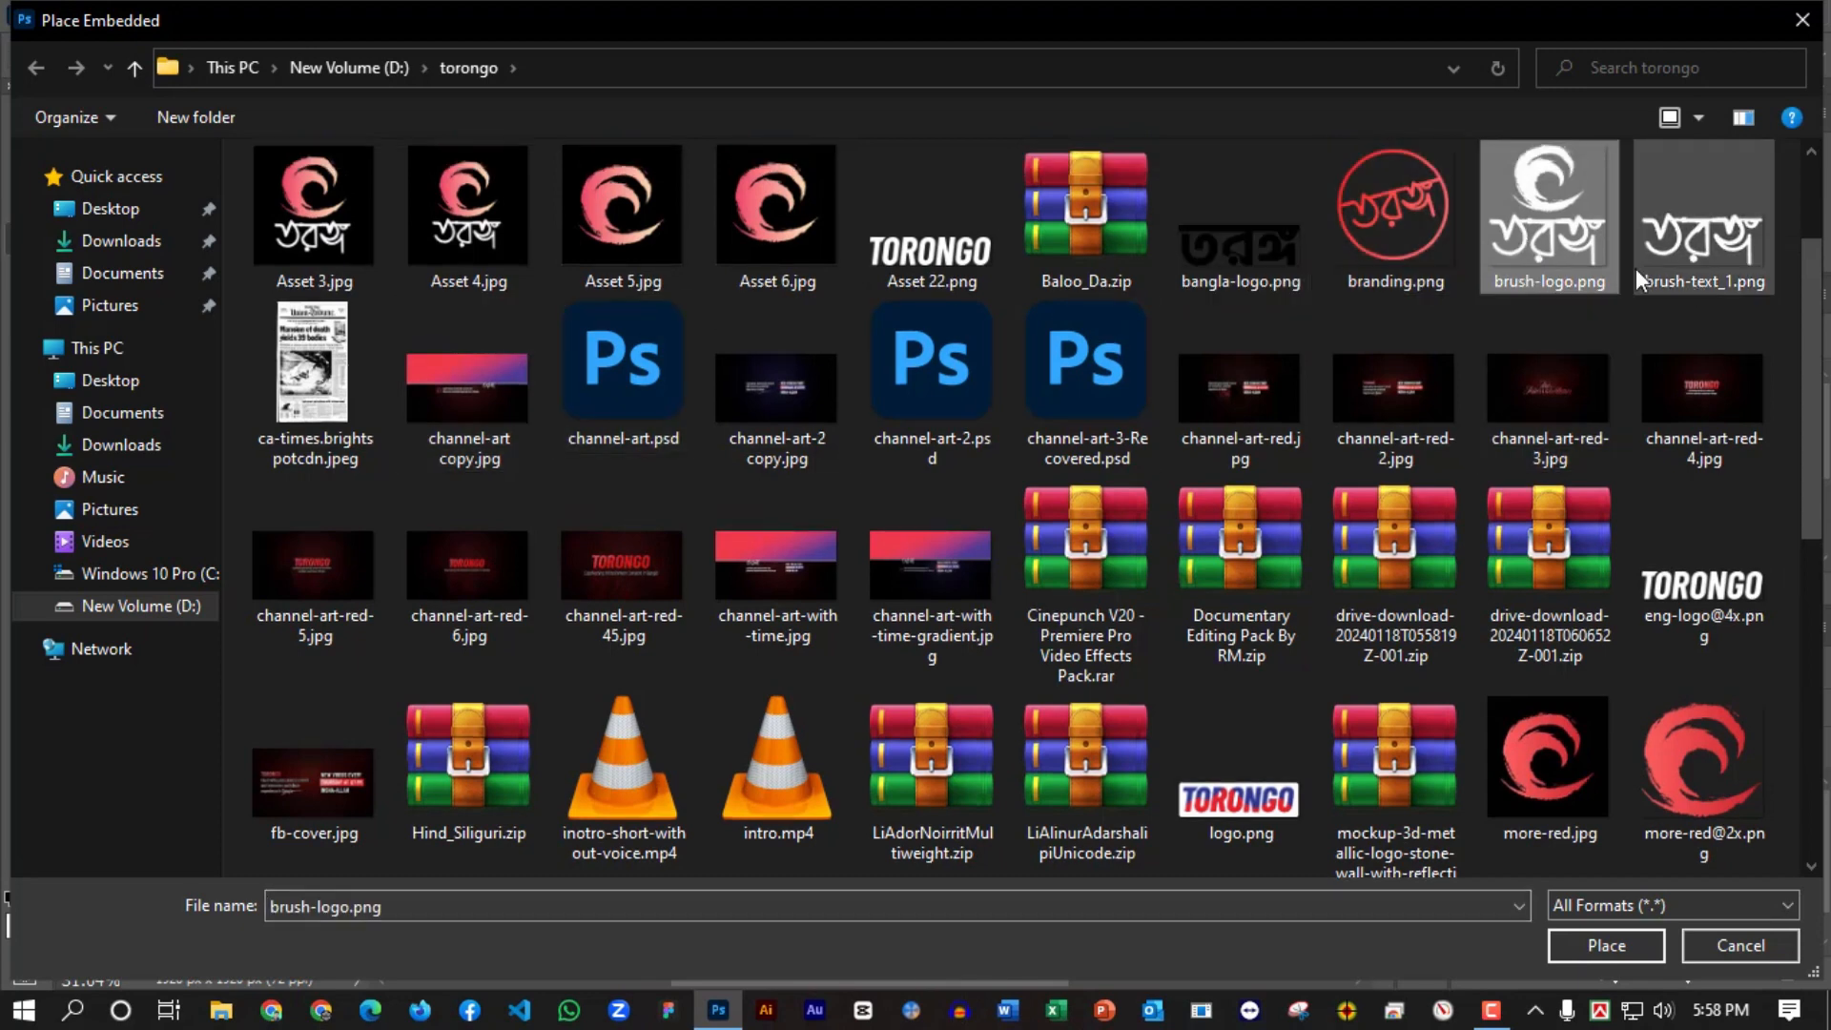
double_click(1549, 241)
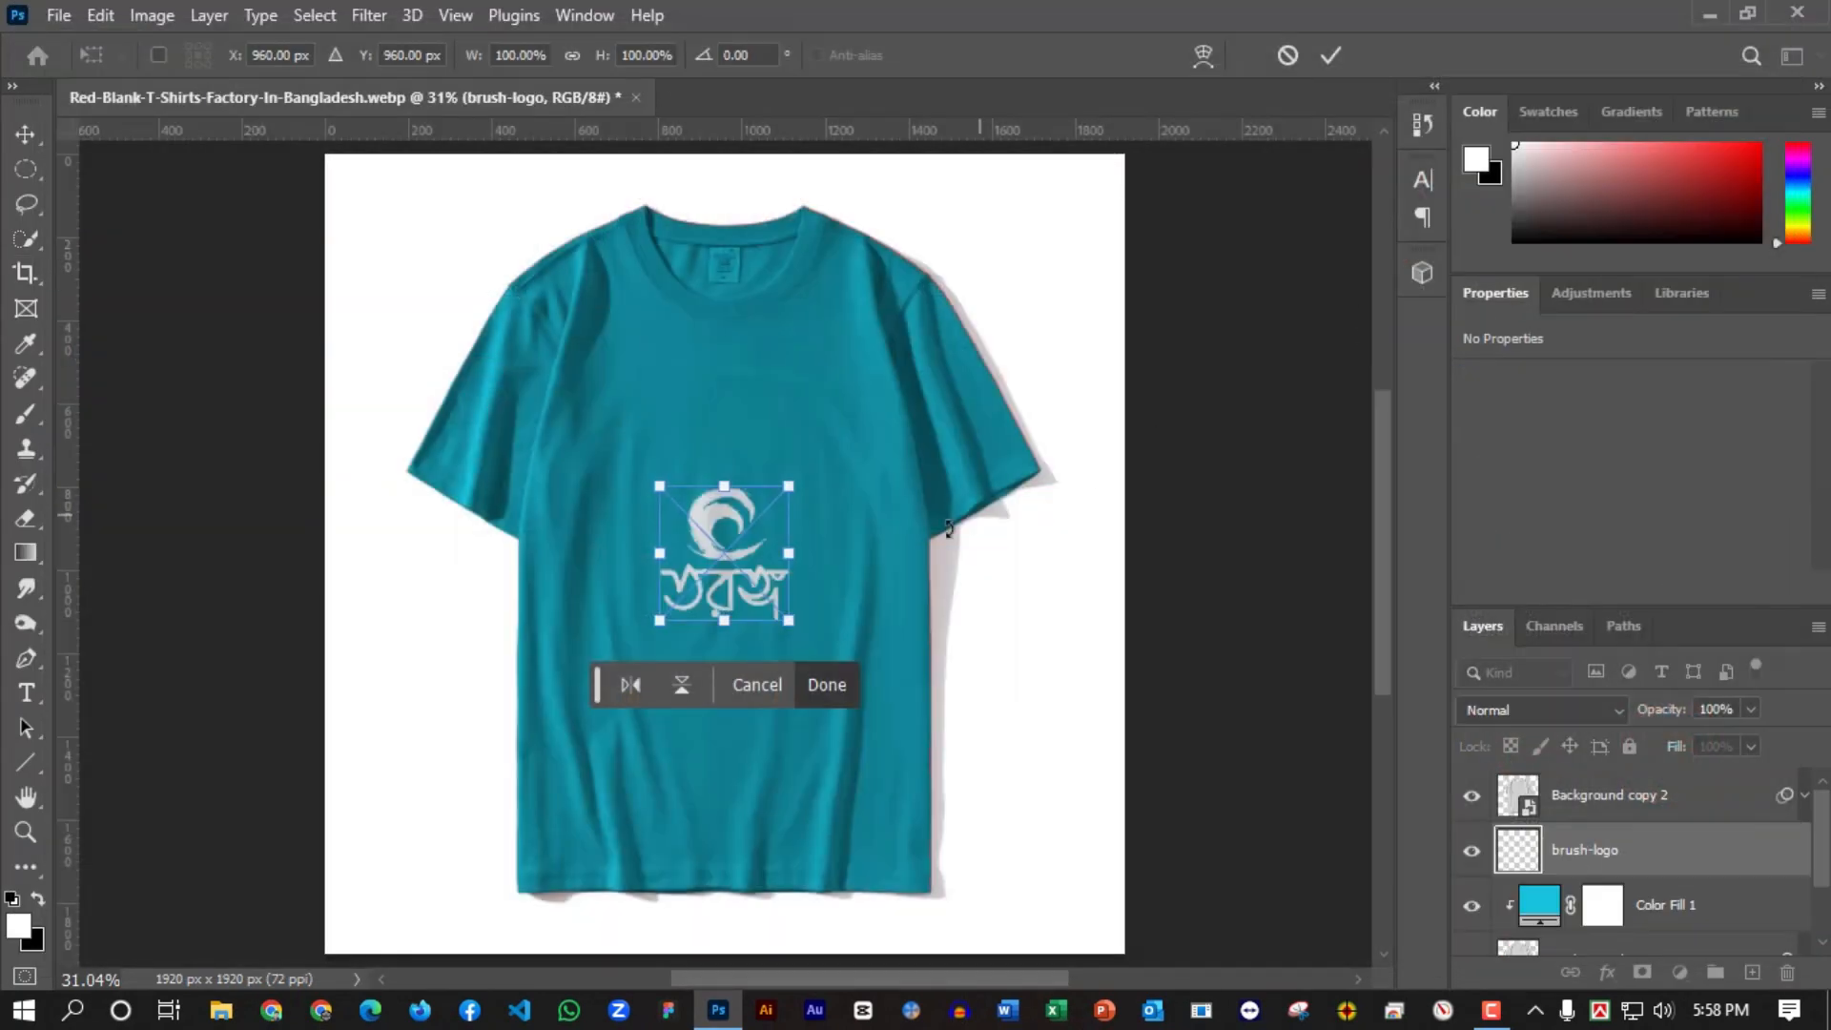
Scale the placed logo to about 127% and move it up to the shirt's chest, centred at about X 960, Y 821 px.
left_click_drag(788, 620, 806, 637)
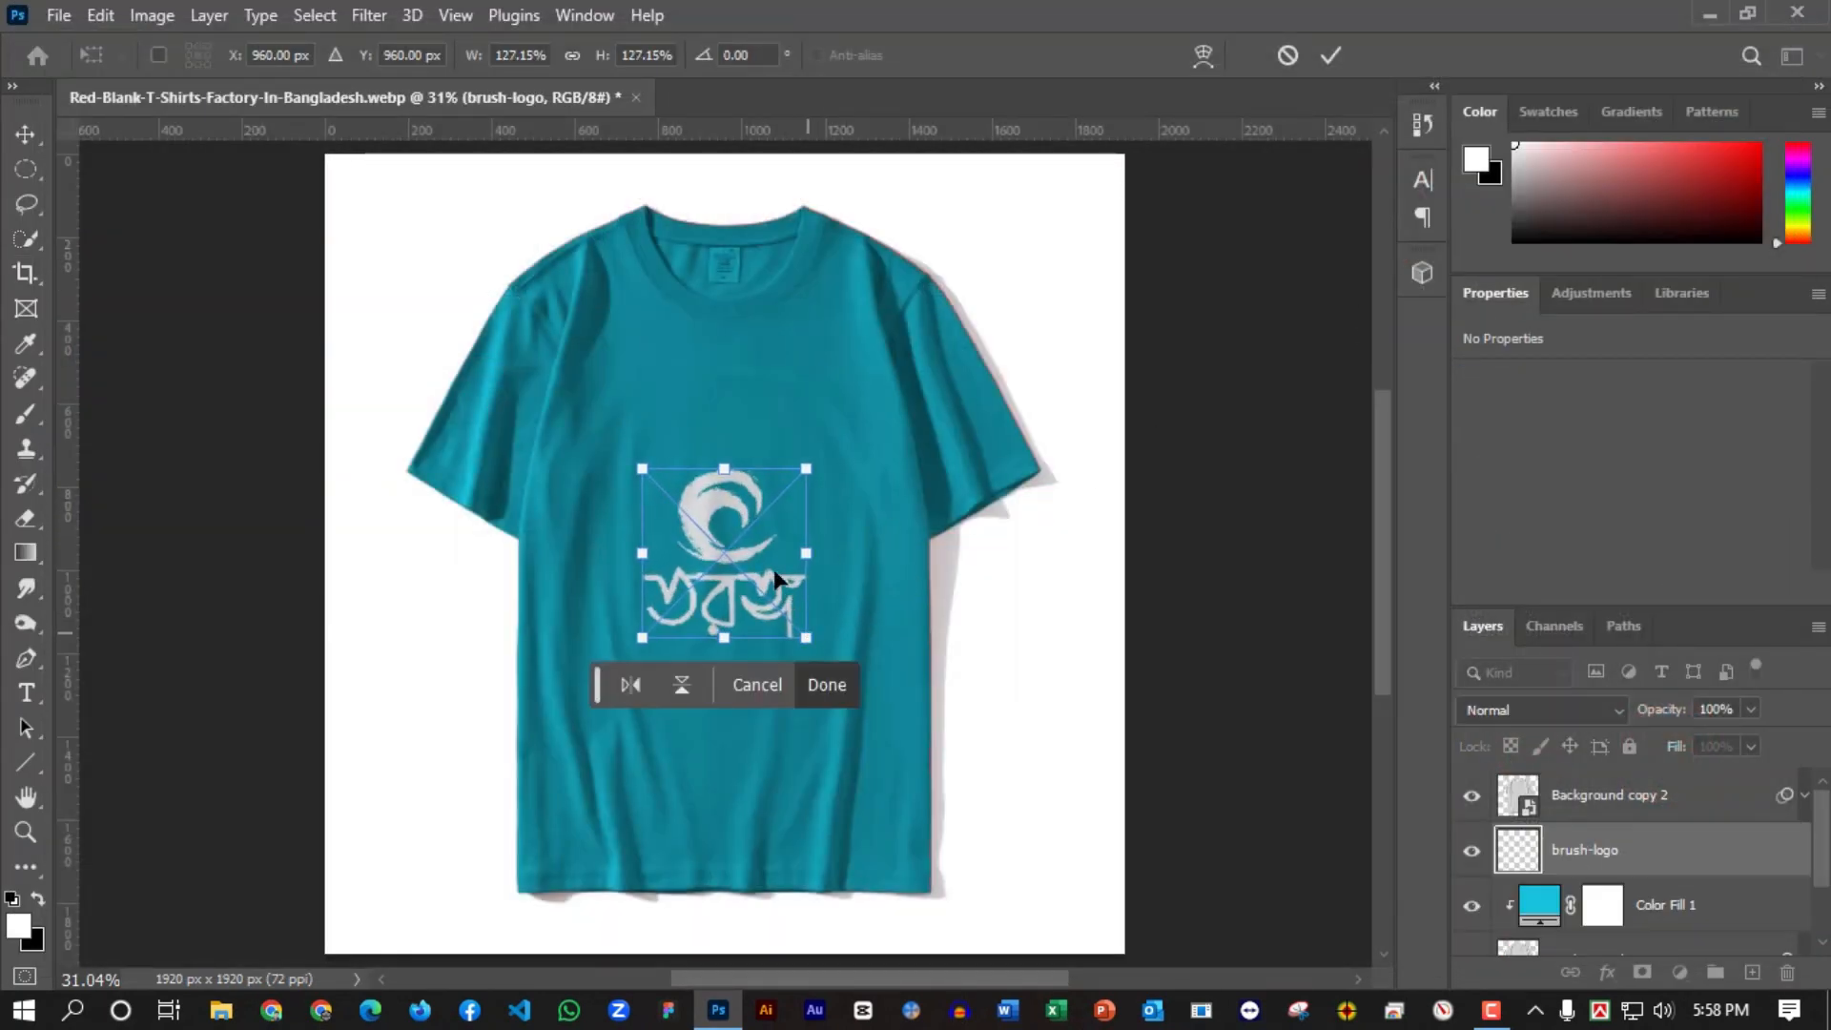
left_click_drag(775, 570, 783, 508)
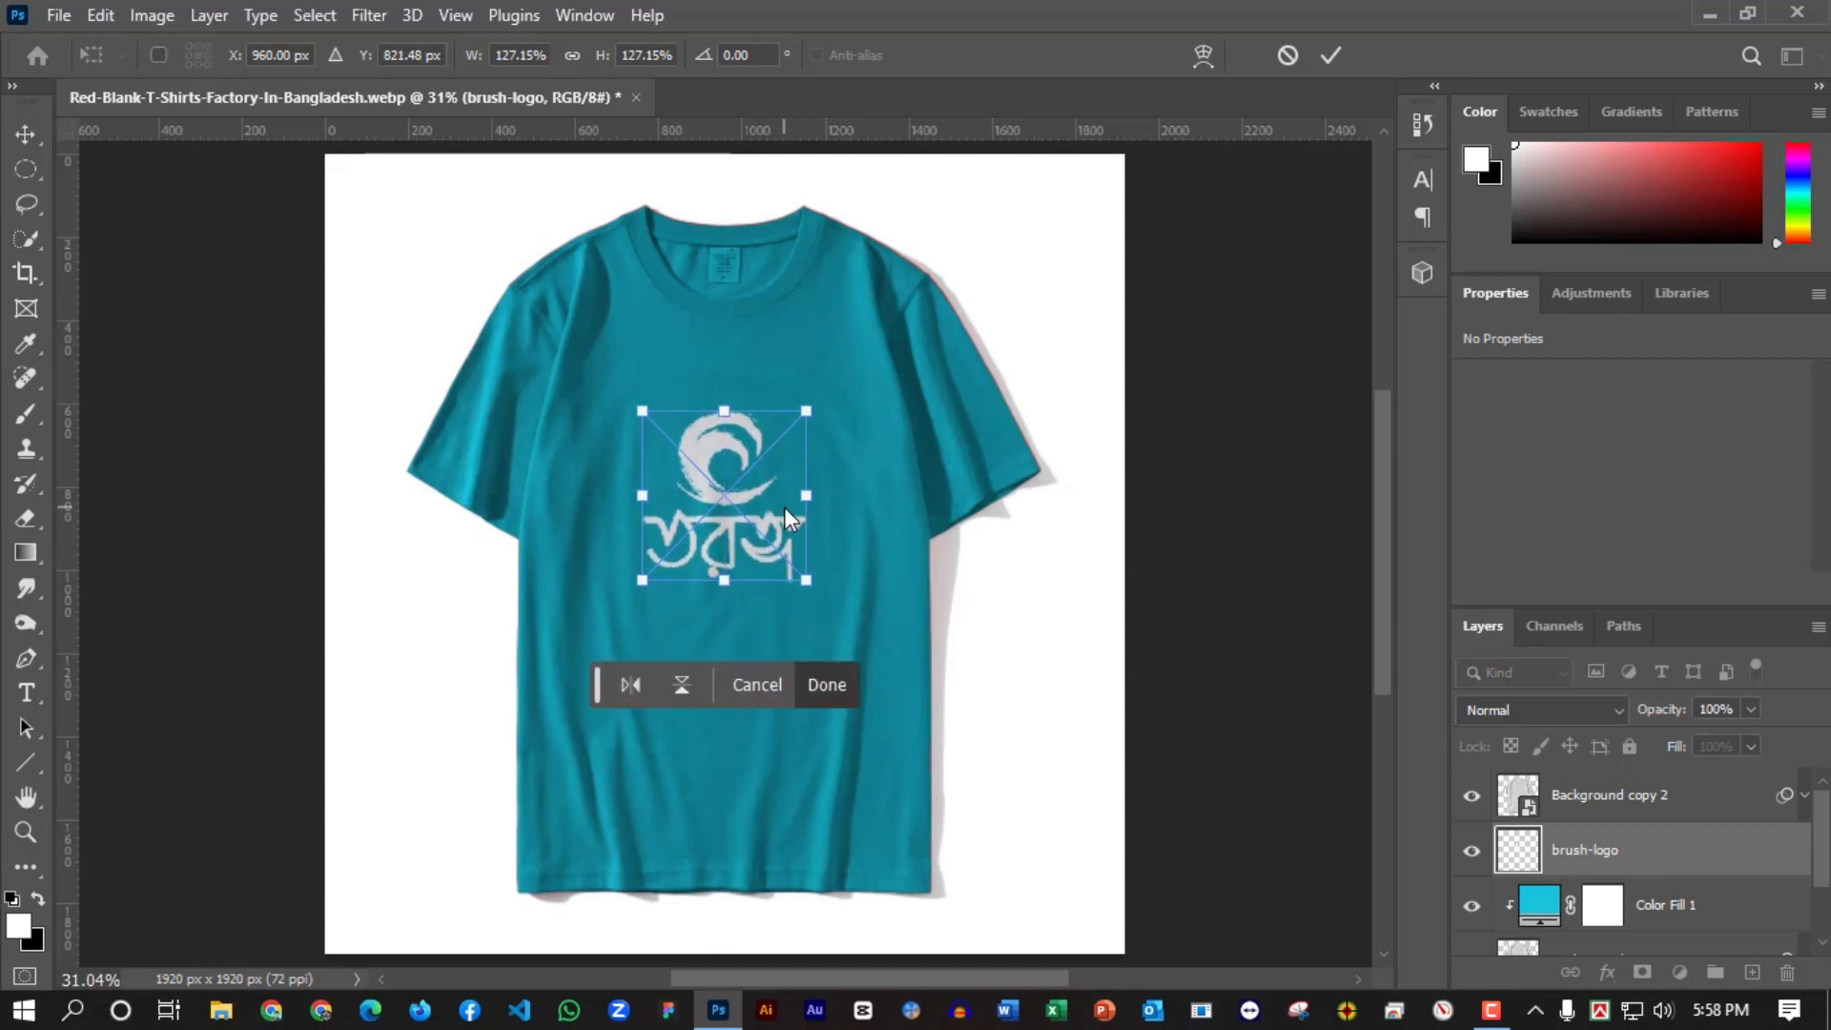
key("Return")
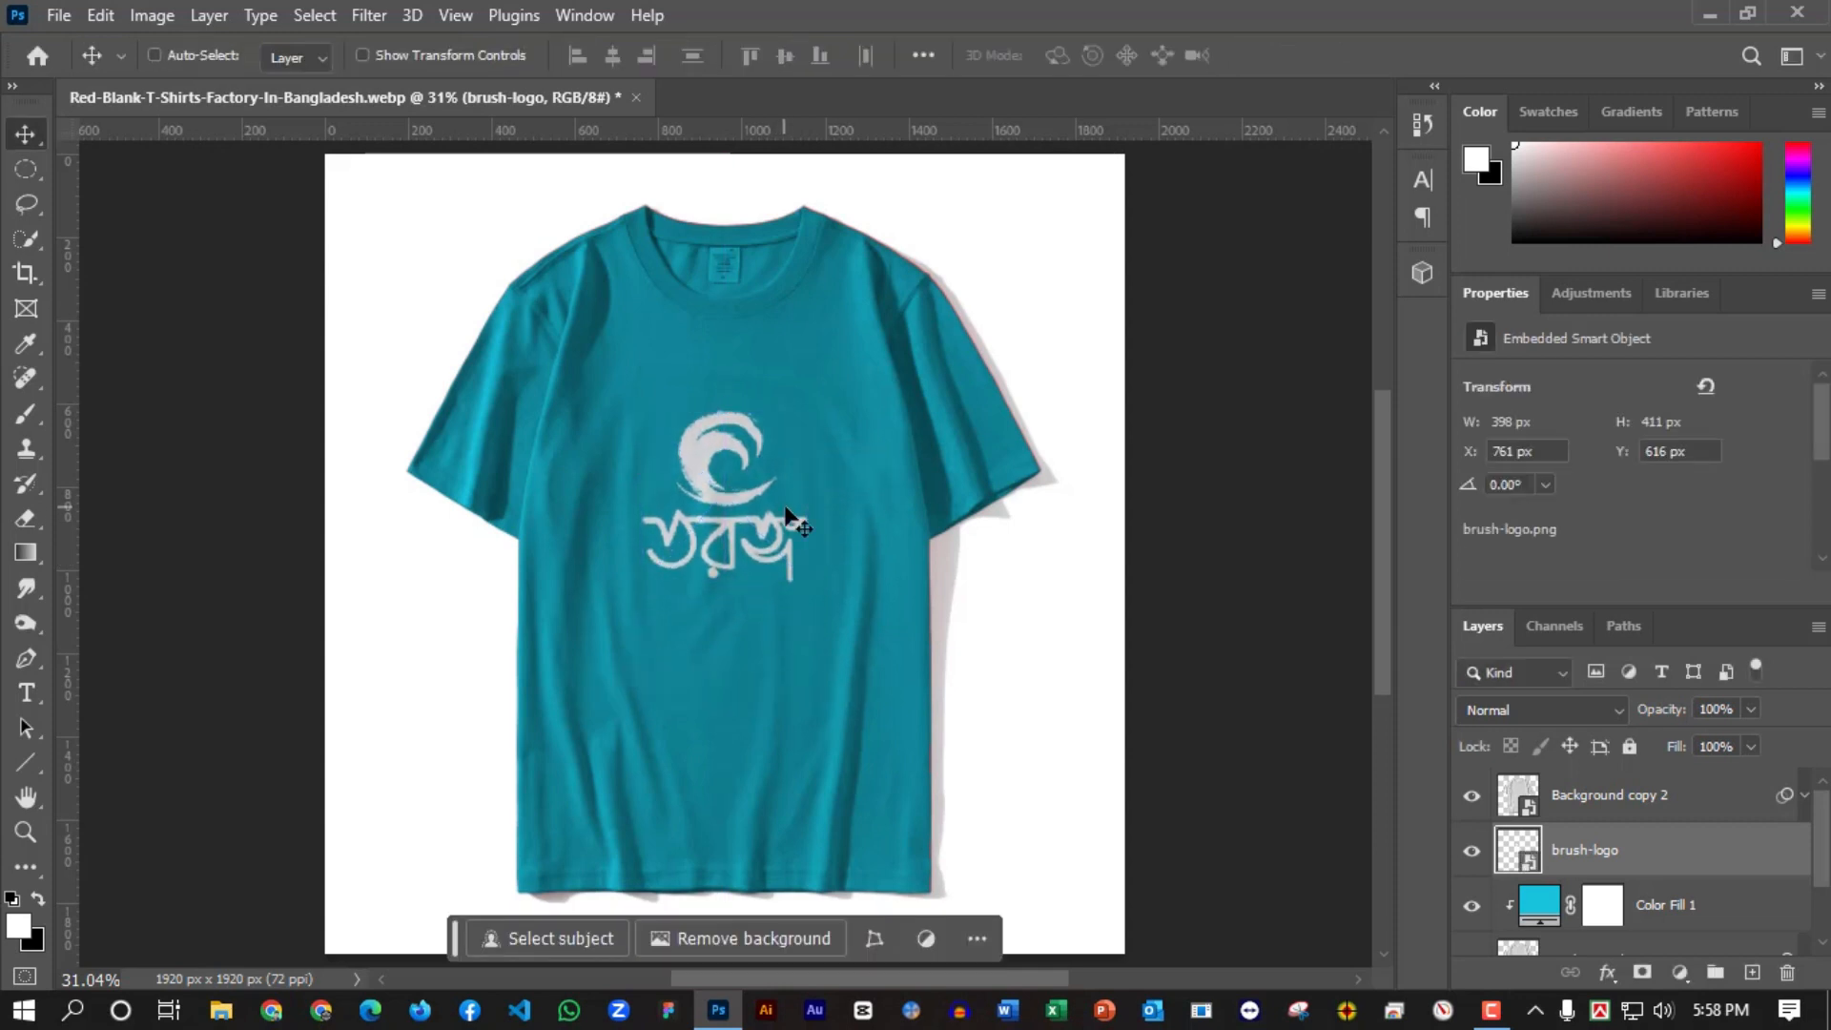
scroll(788, 539, "up", 4)
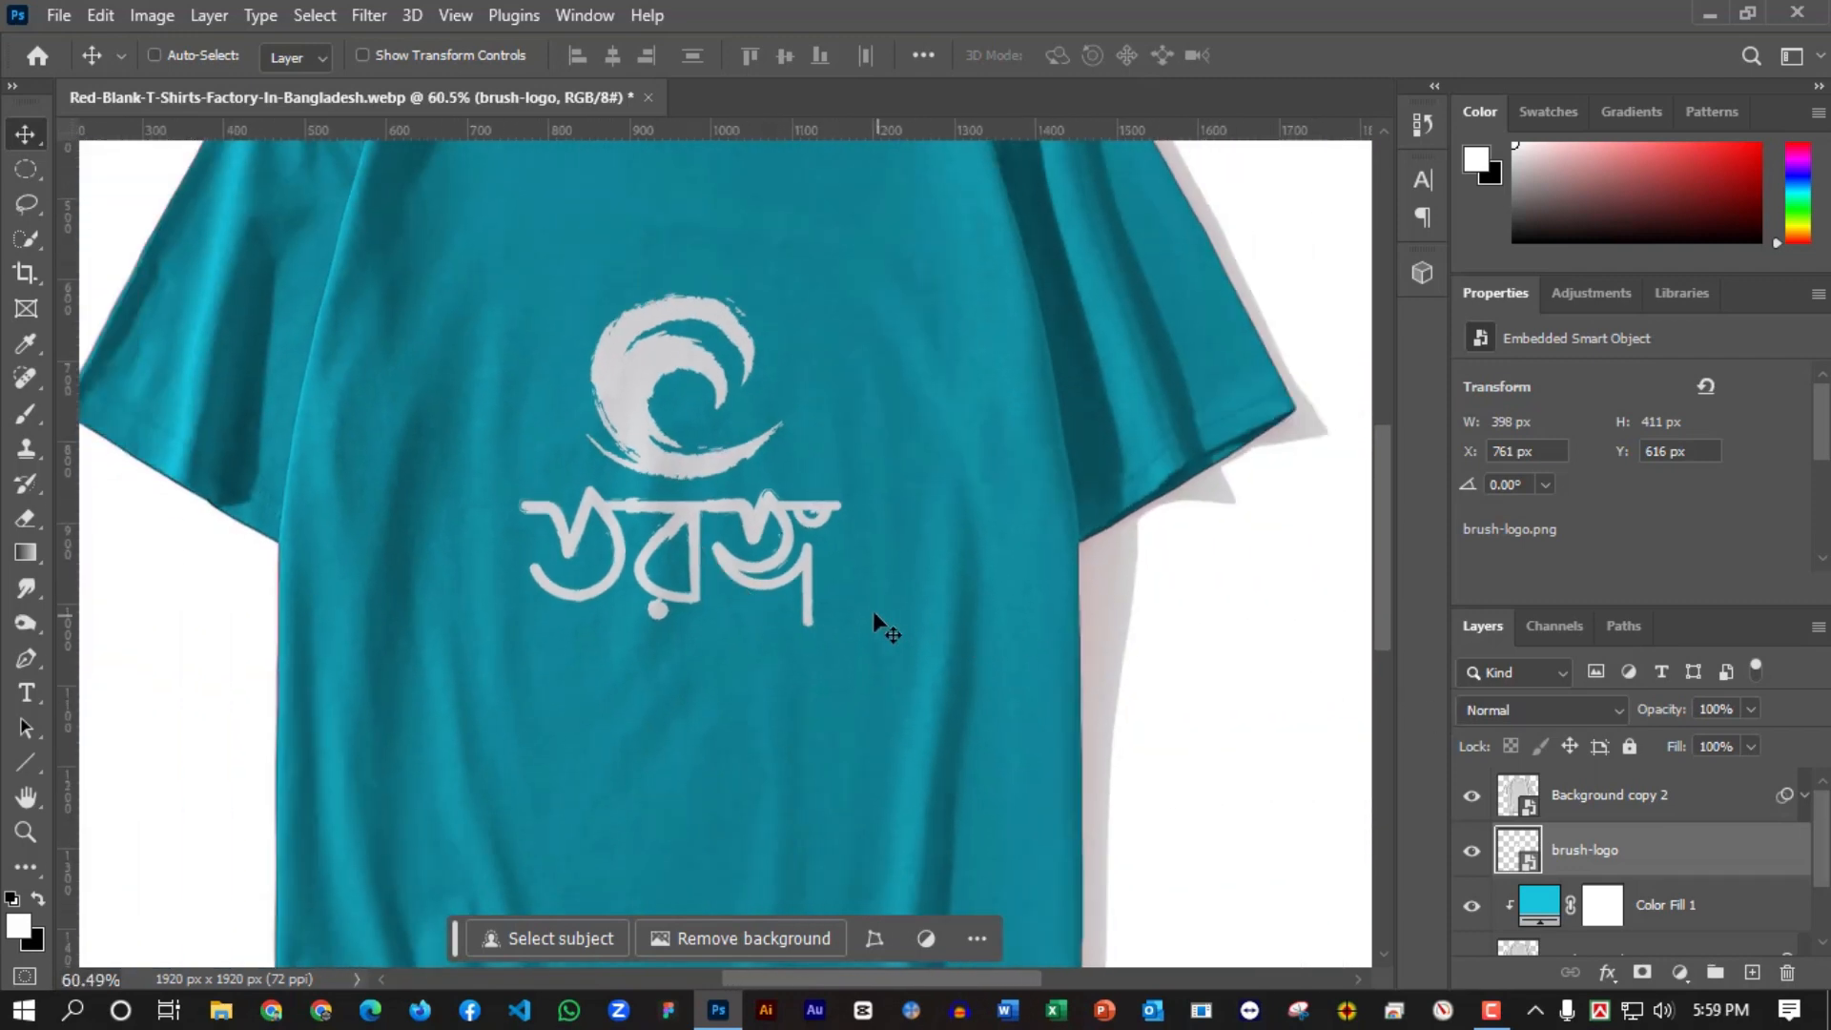
key("ctrl+0")
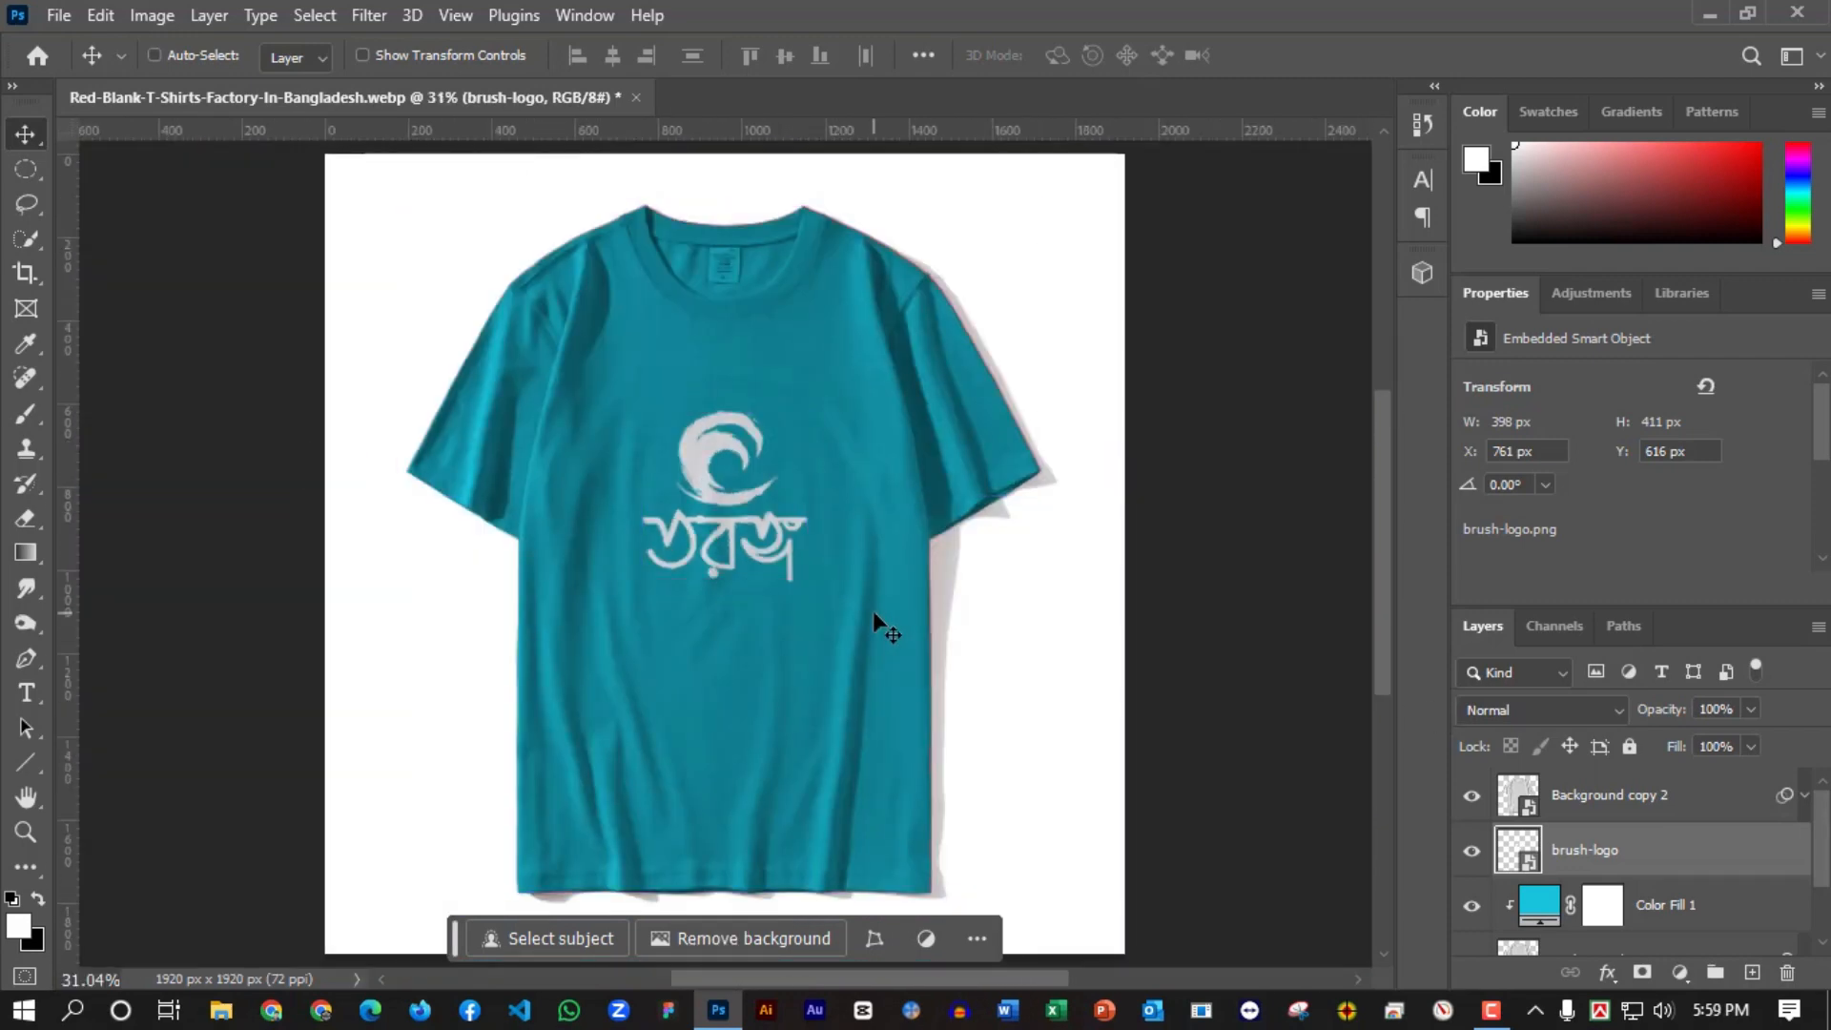
Change the Color Fill 1 colour to a muted teal, #4e7a80.
double_click(1538, 904)
left_click(1254, 360)
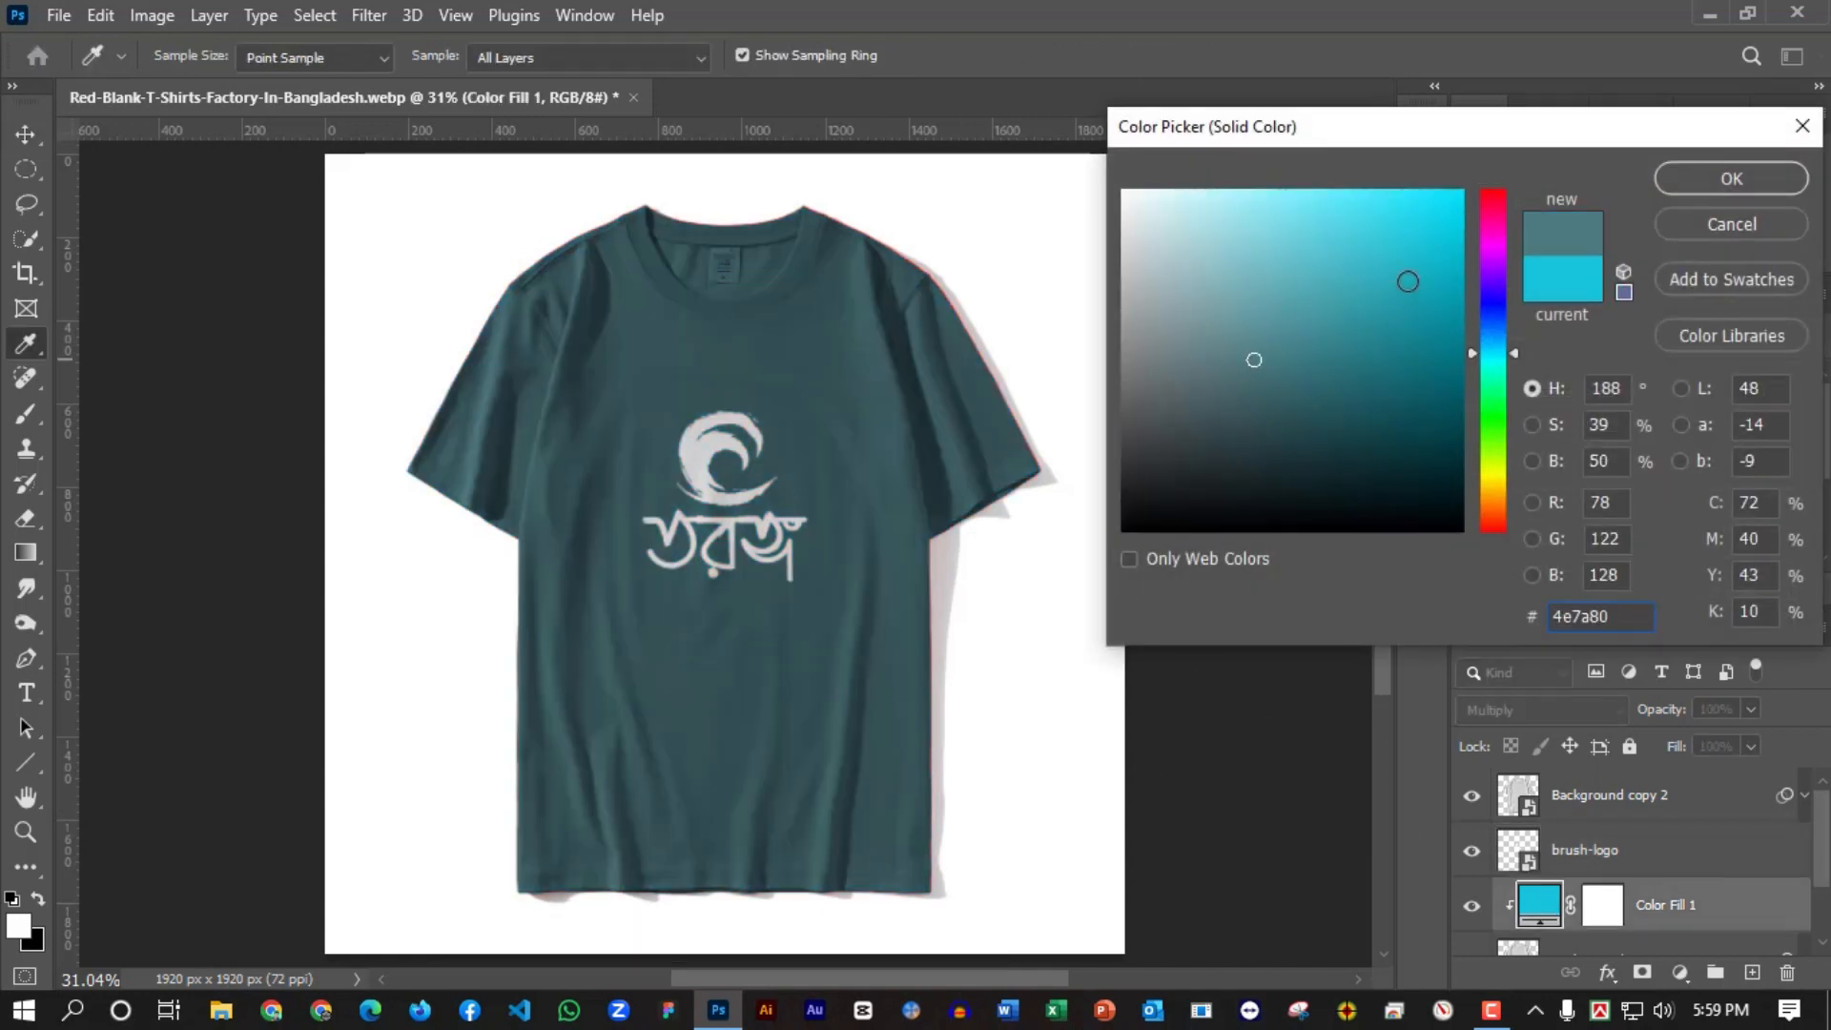